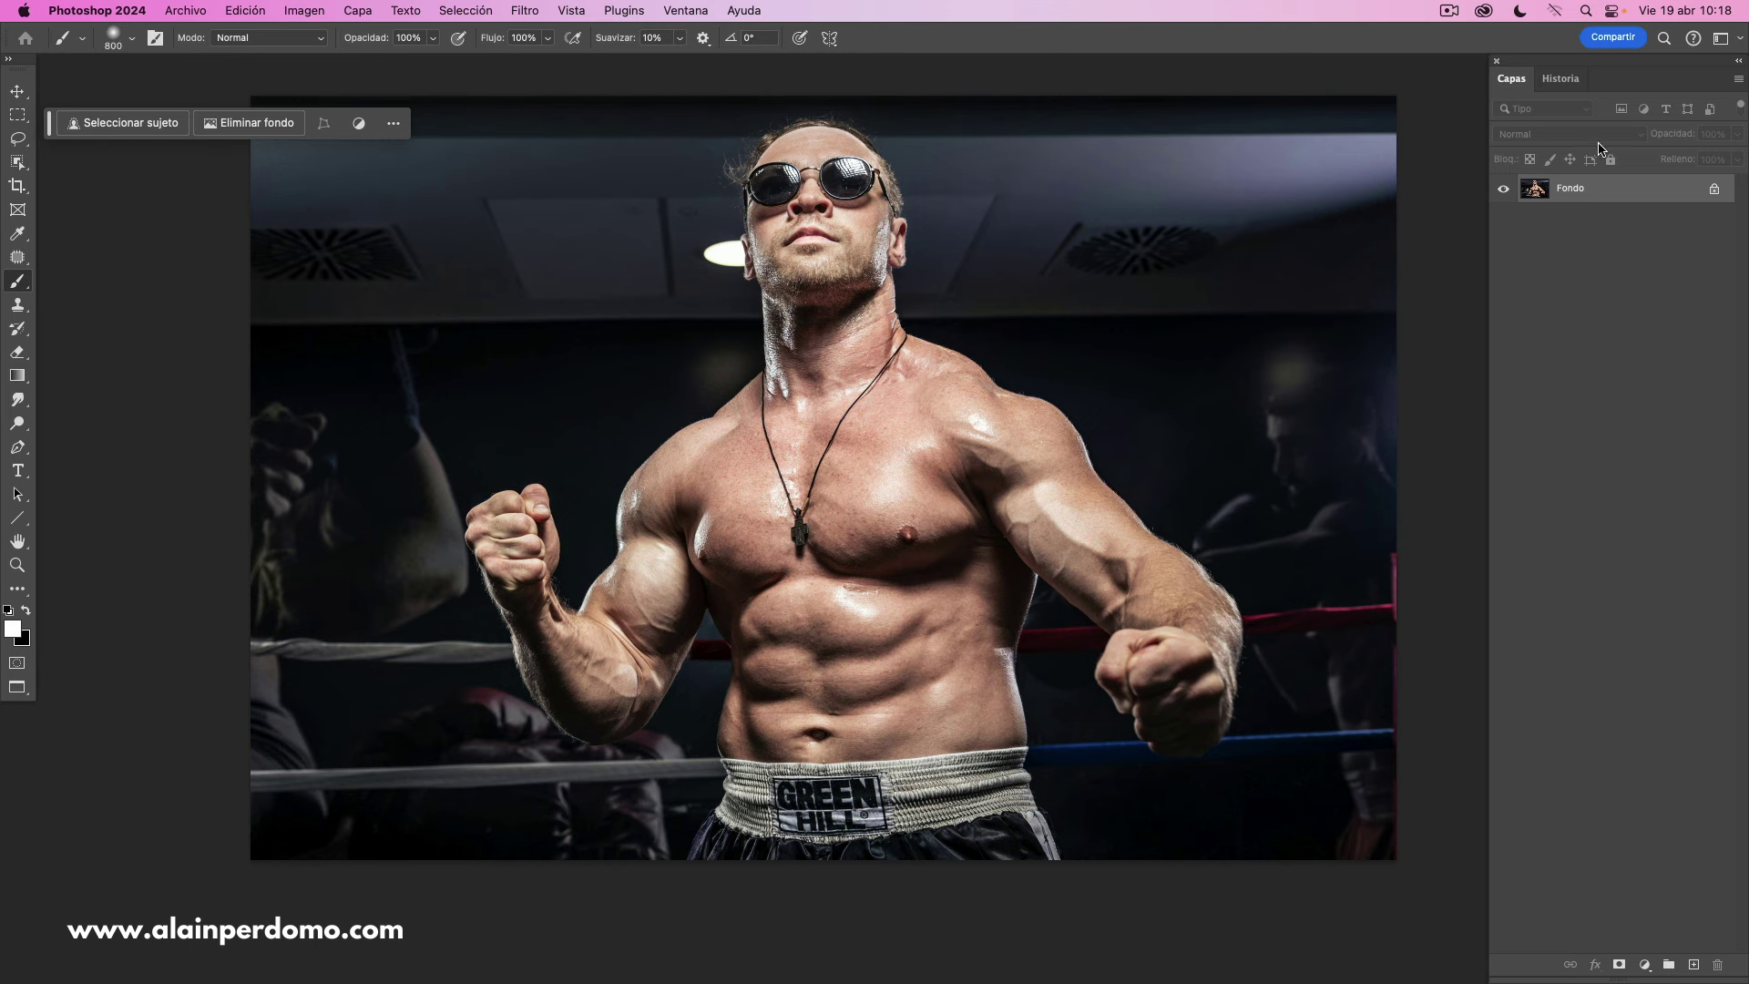
Step: Duplicate Fondo and add a Curves layer with its white point lowered to darken the photo
key("super+j")
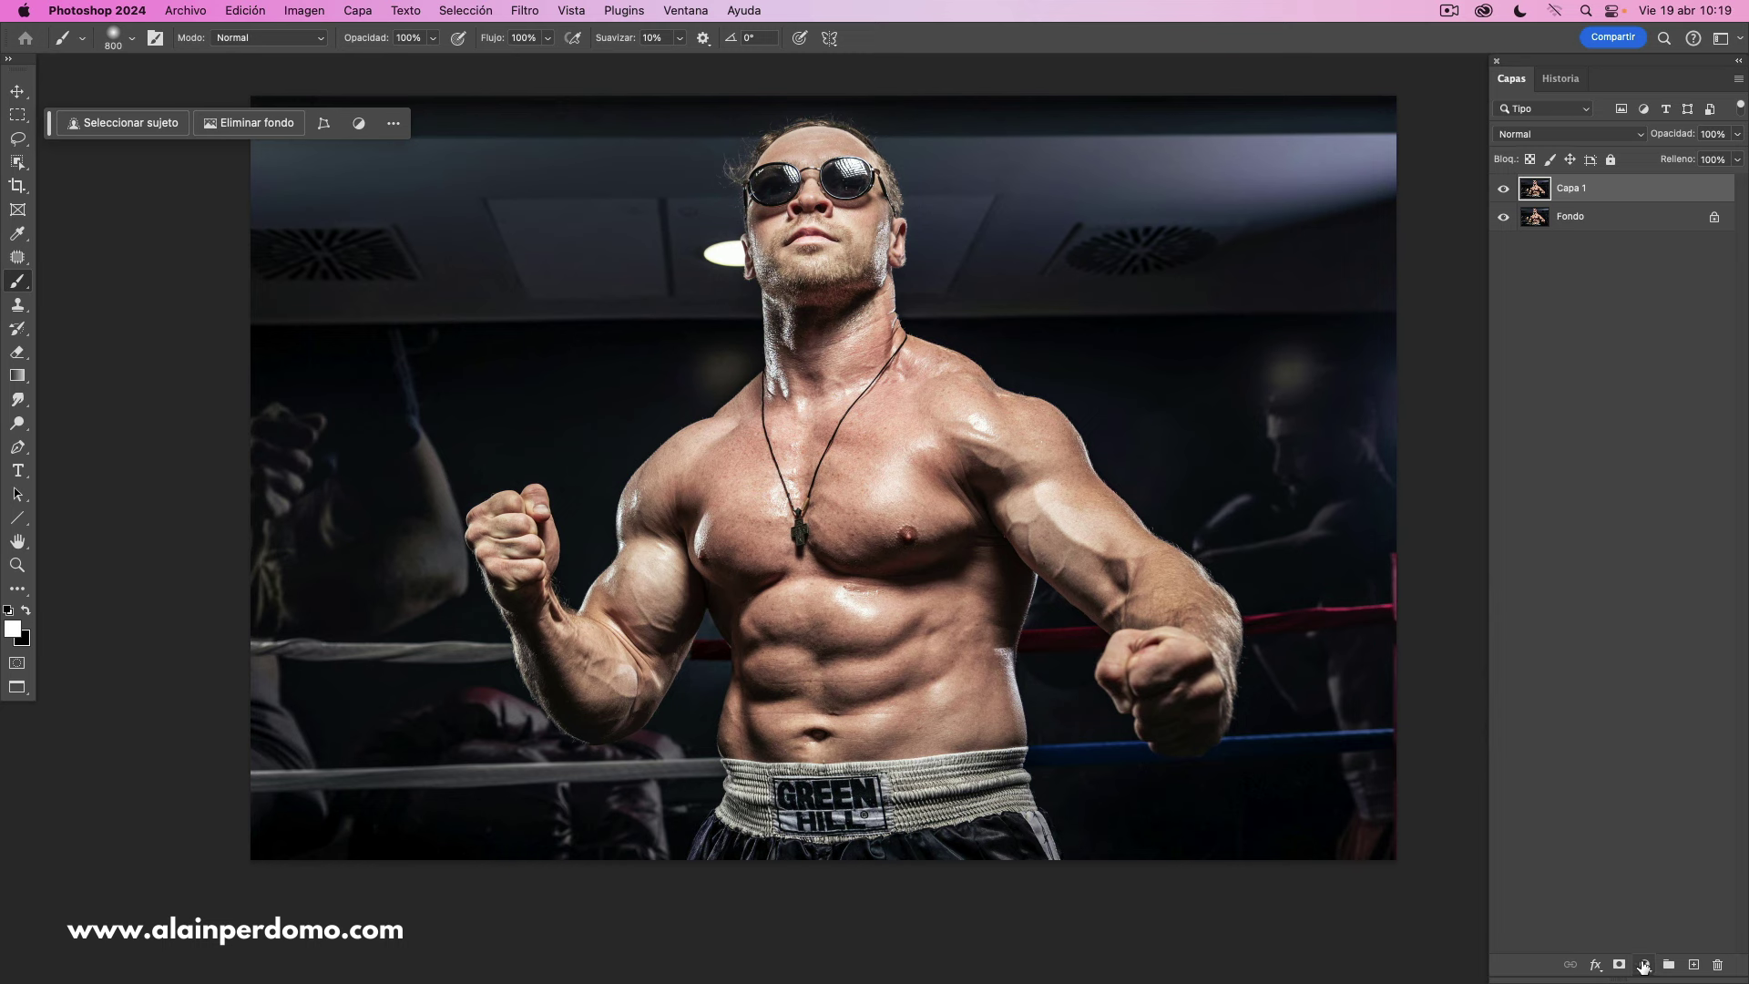
left_click(1643, 966)
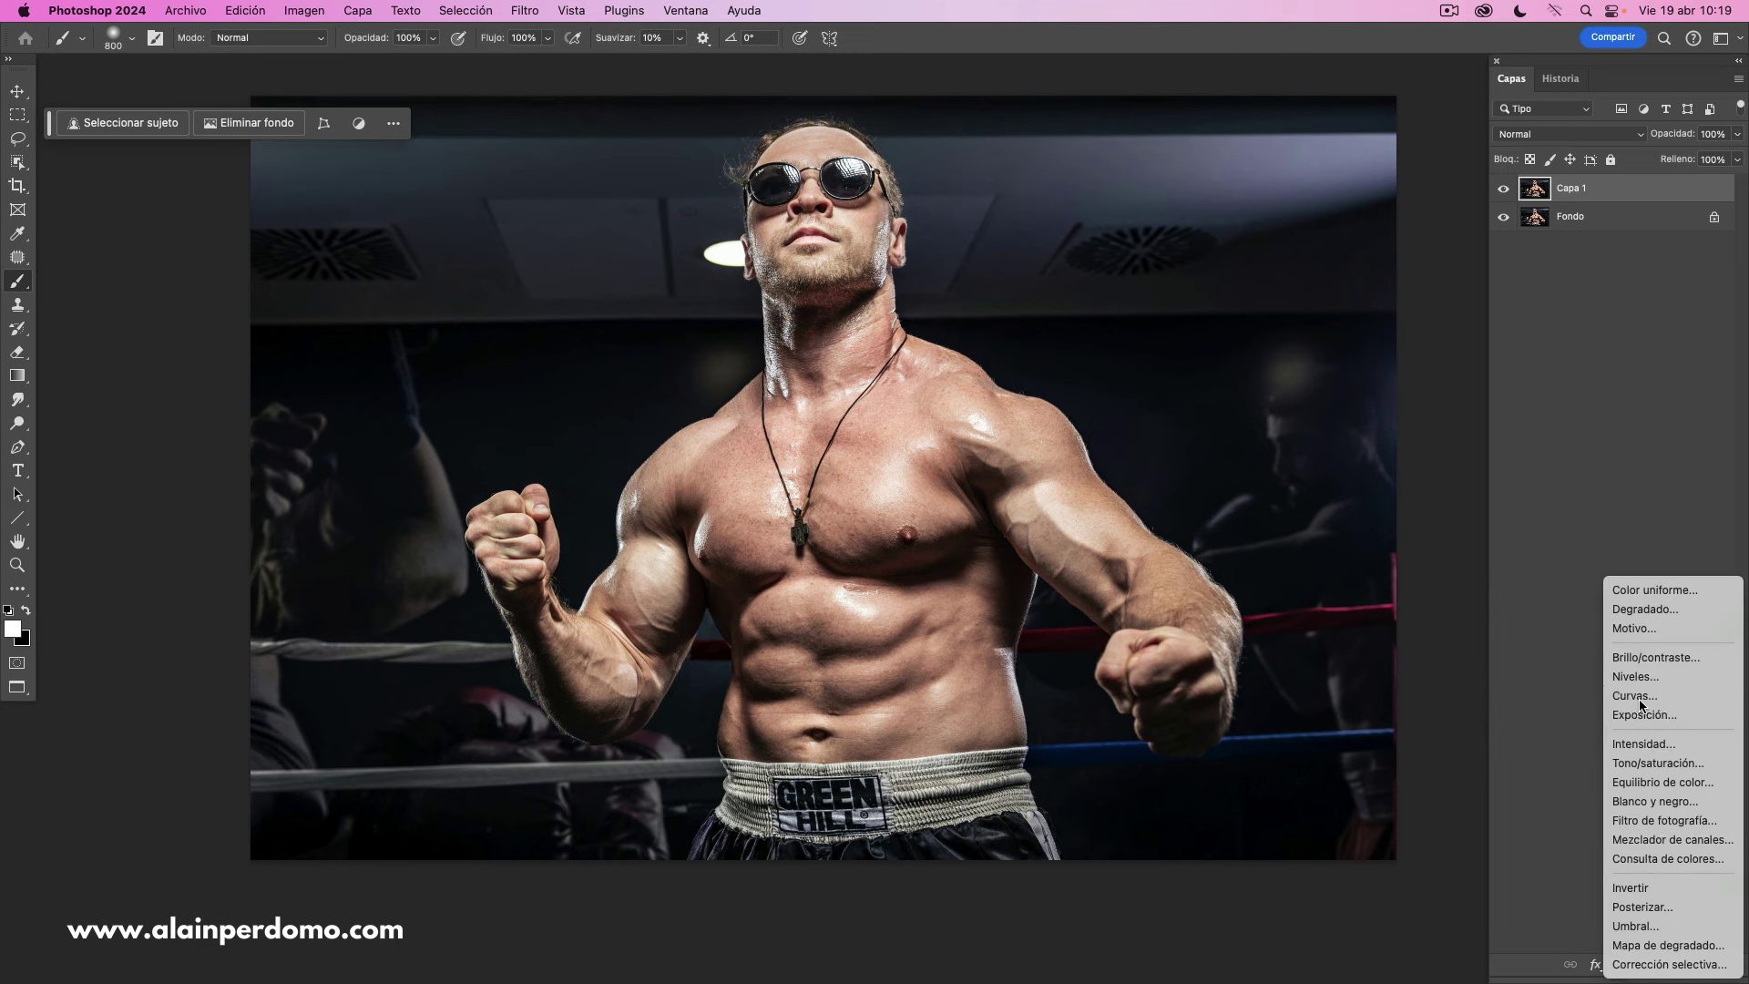
left_click(1634, 696)
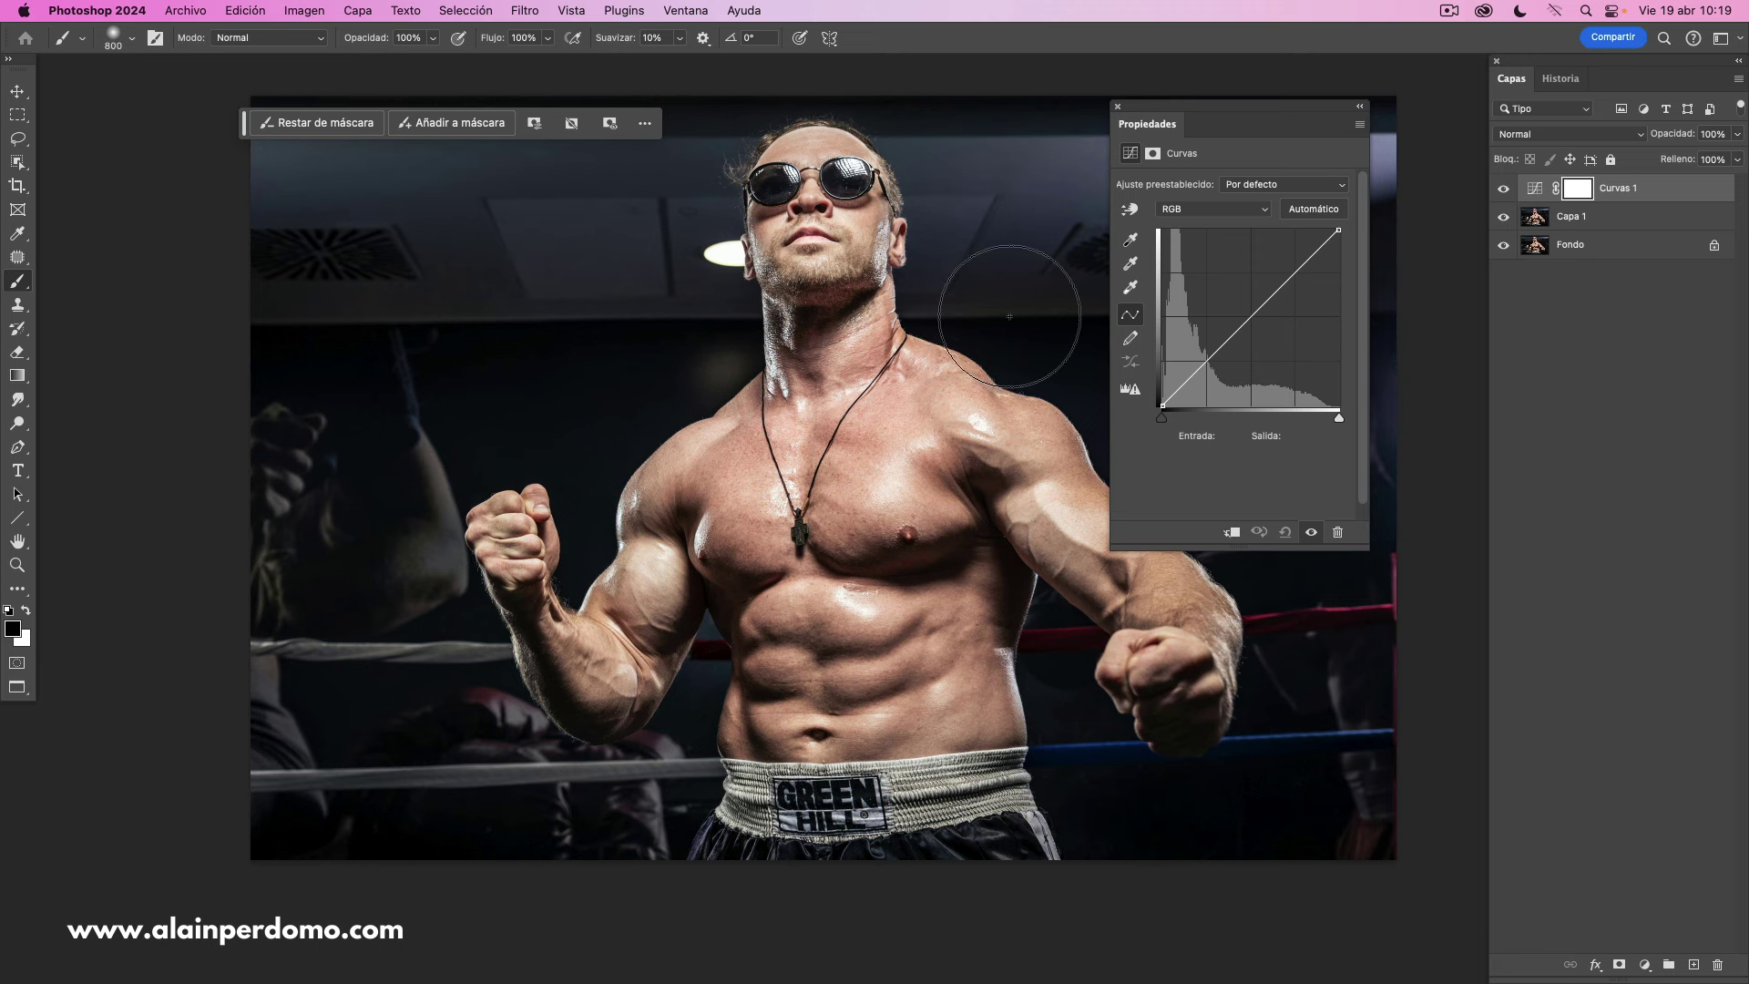
left_click_drag(1337, 230, 1359, 329)
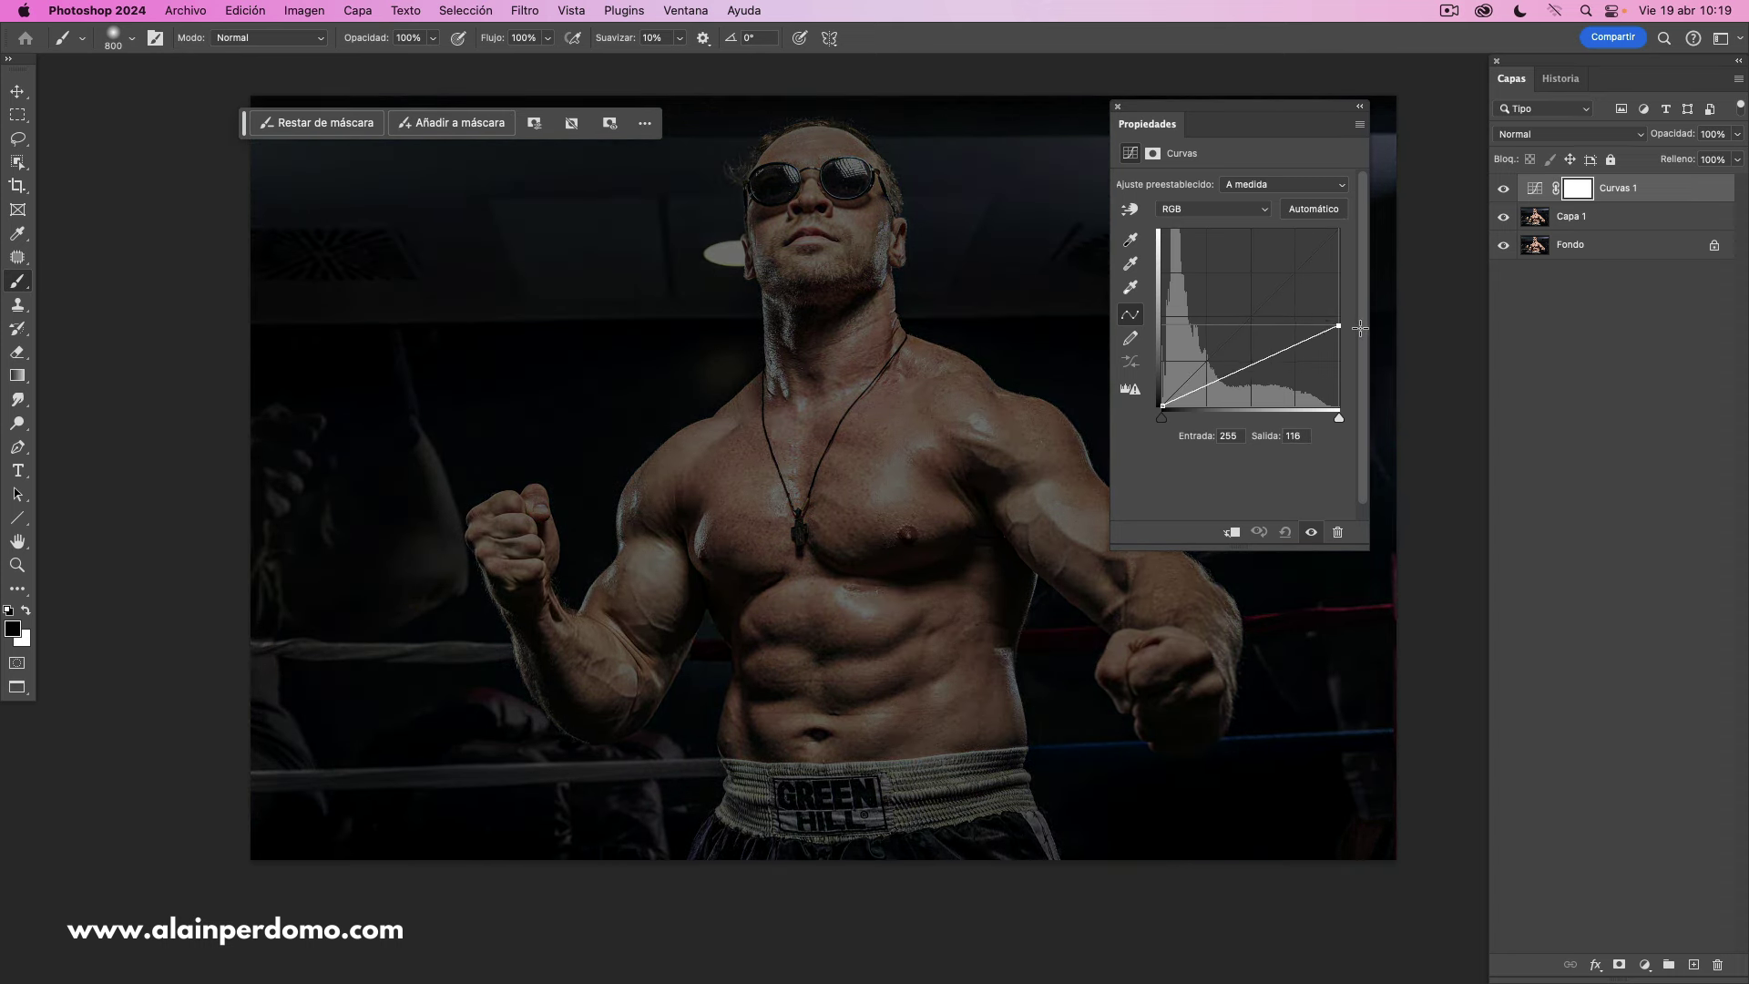
left_click(1117, 108)
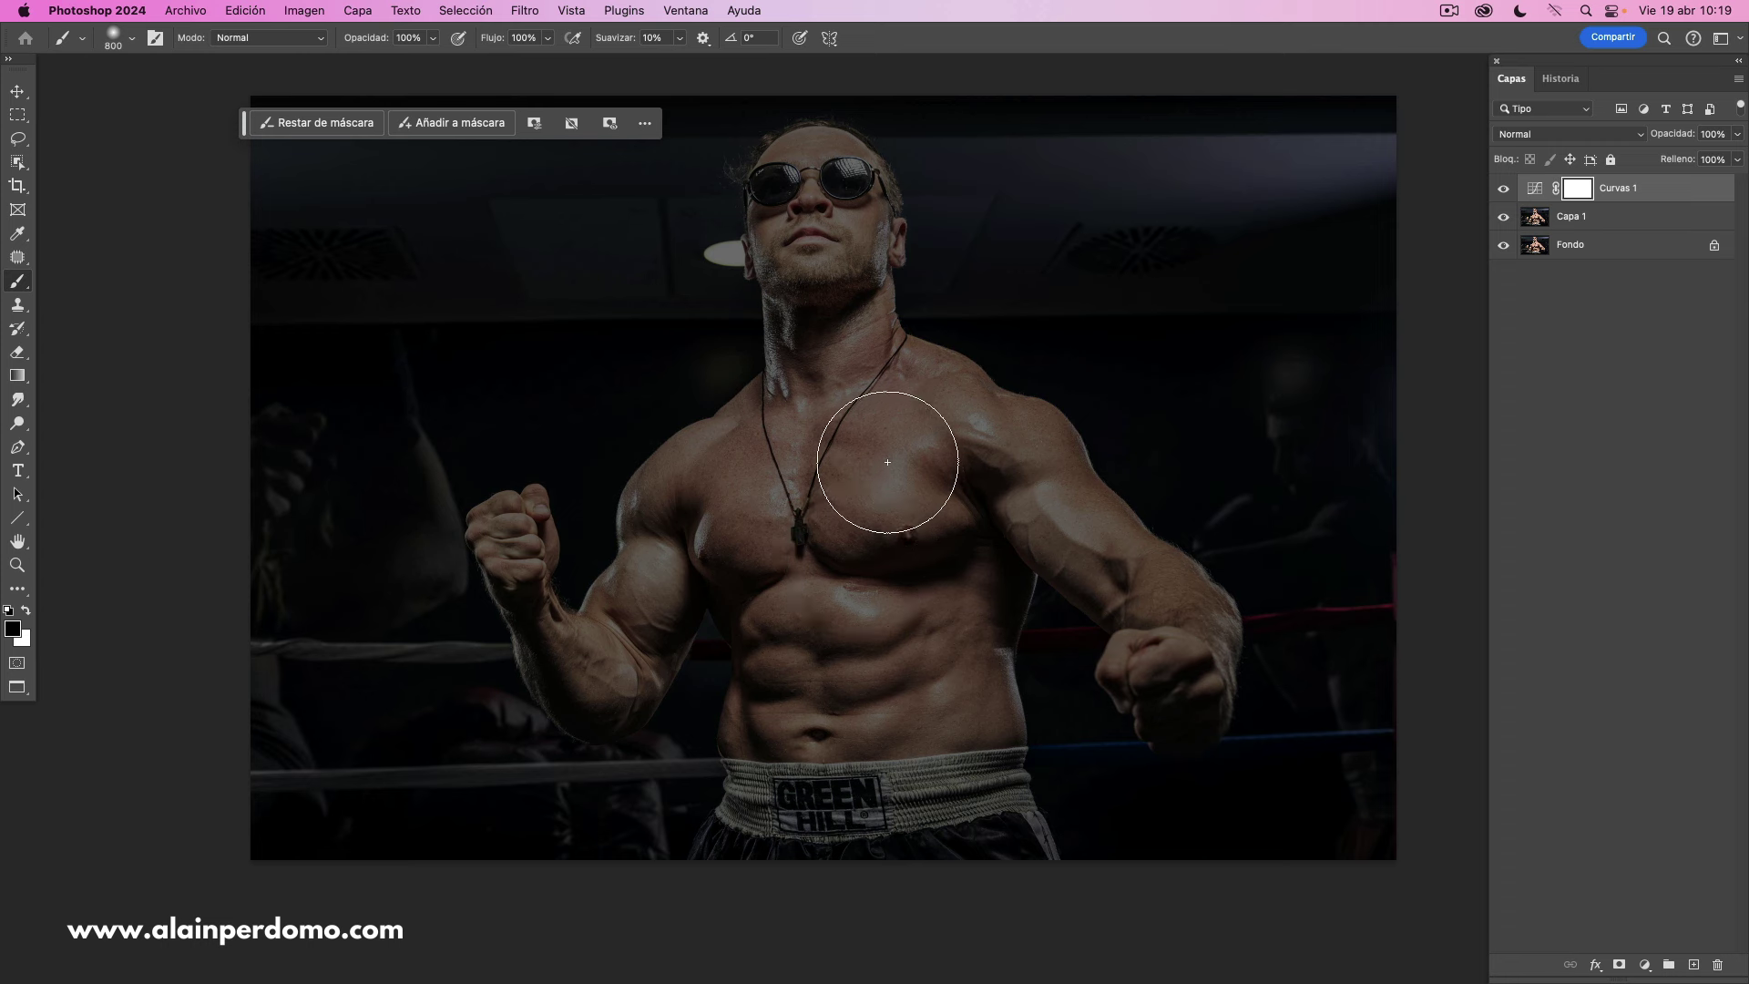
Step: Rename the darkening Curves layer to BASE
double_click(1619, 188)
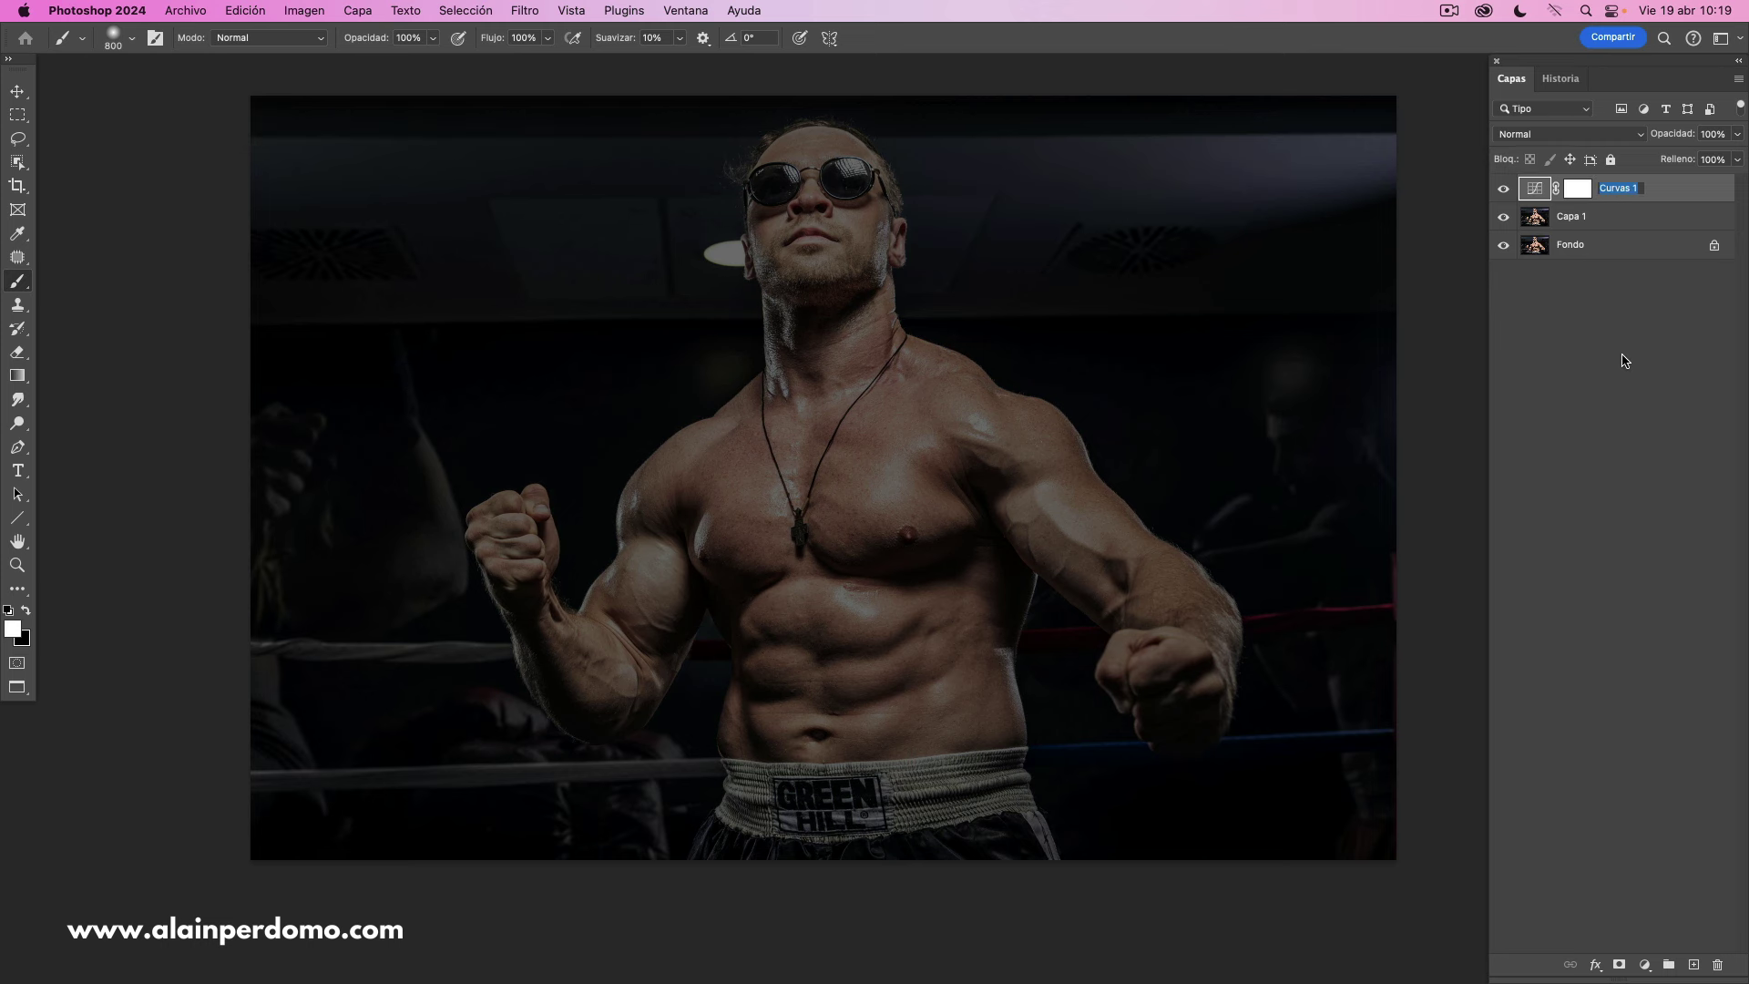
type("BASE")
key("Return")
Step: Add Curvas 1 with the white input clipped and a midtone point lifted to strongly brighten
left_click(1644, 967)
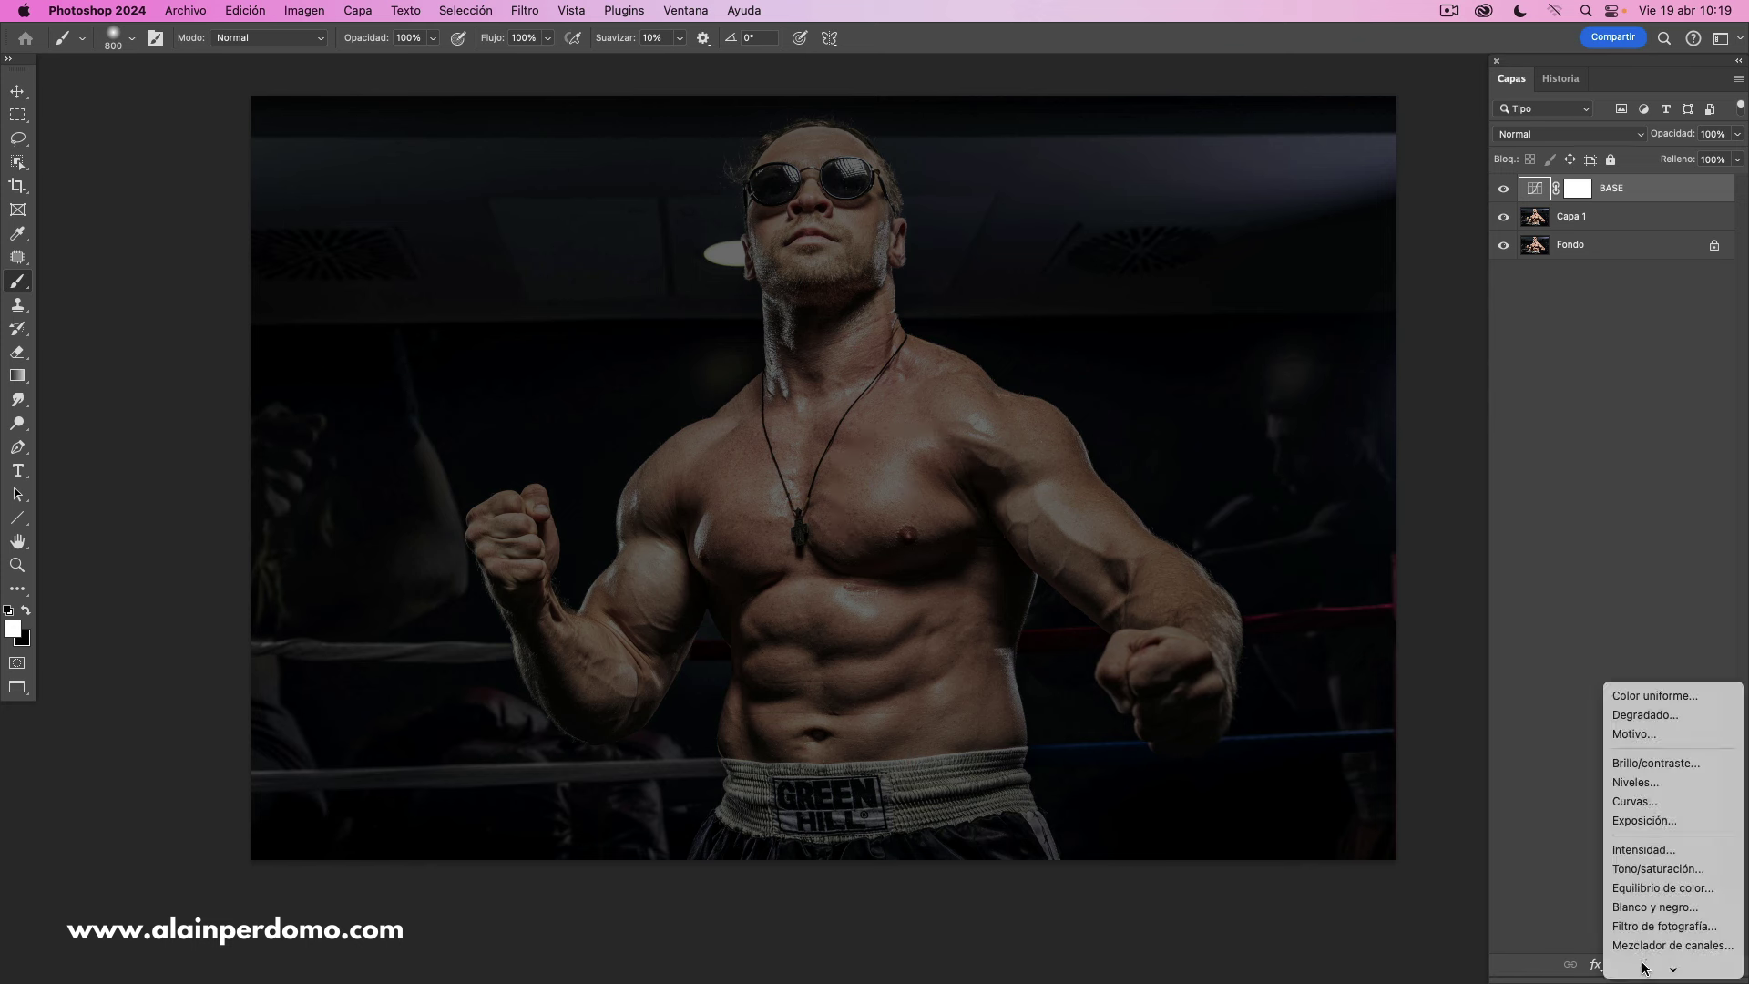
left_click(1632, 804)
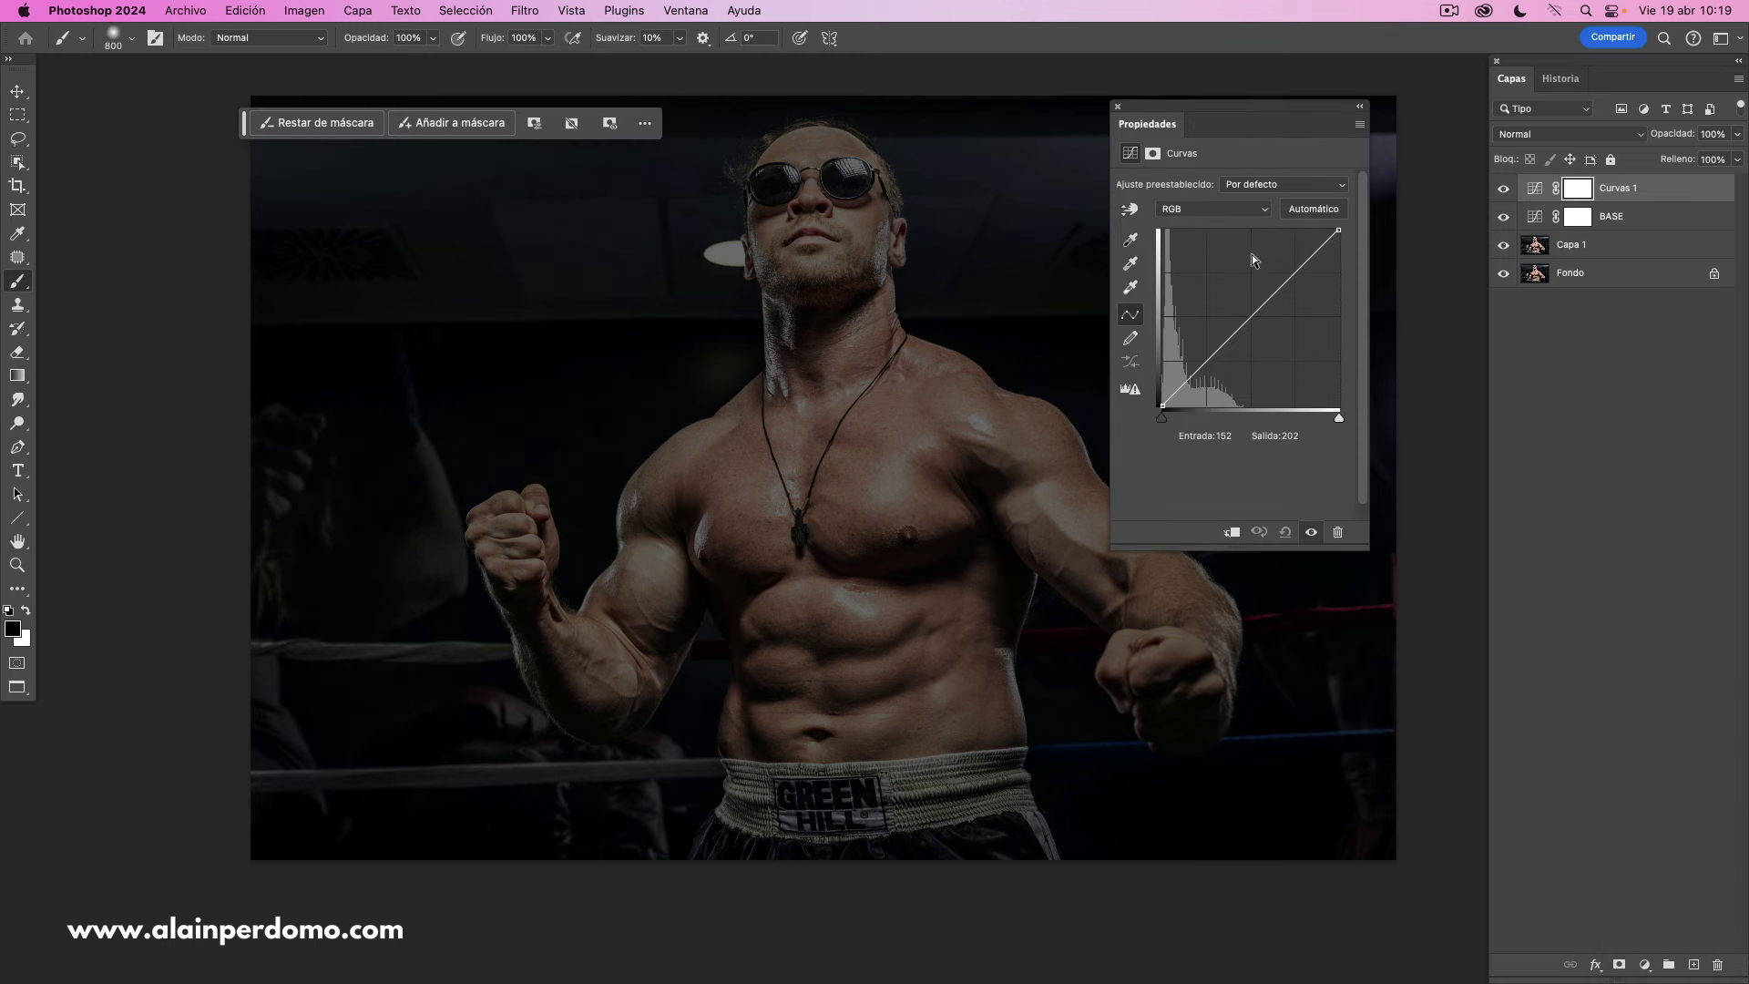
left_click_drag(1292, 275, 1278, 245)
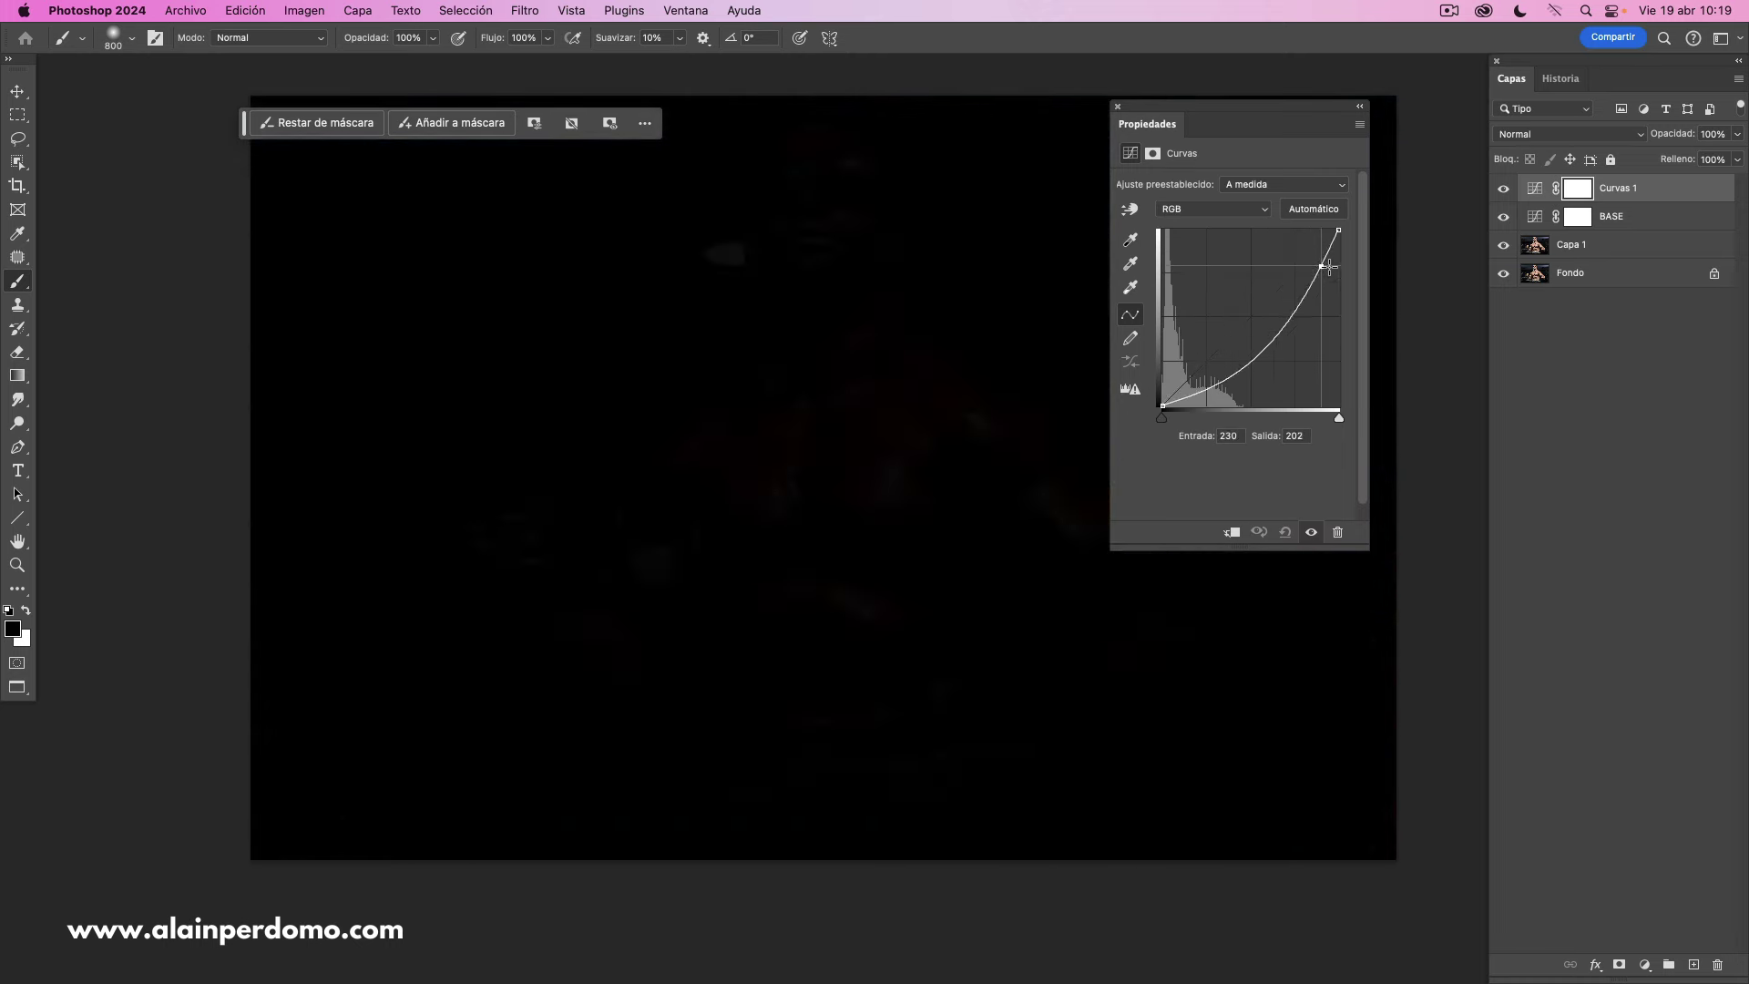
left_click_drag(1277, 246, 1333, 235)
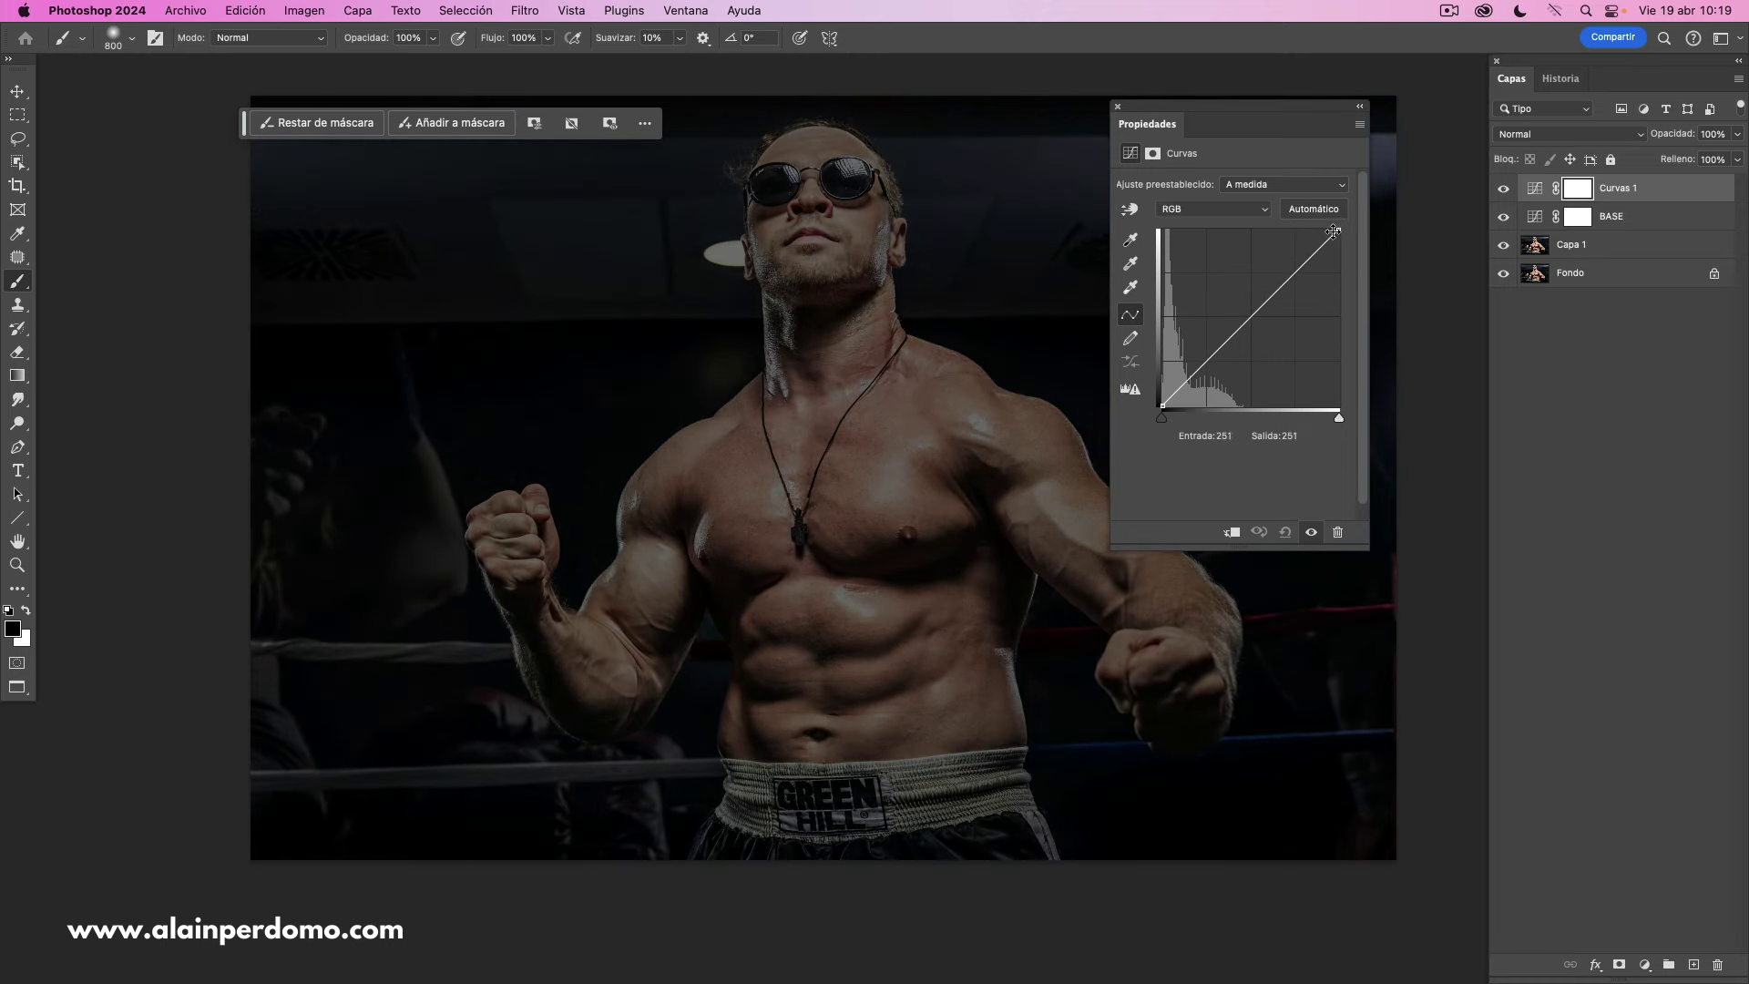
mouse_move(1338, 421)
left_mouse_down()
mouse_move(1287, 420)
mouse_move(1357, 421)
left_mouse_up()
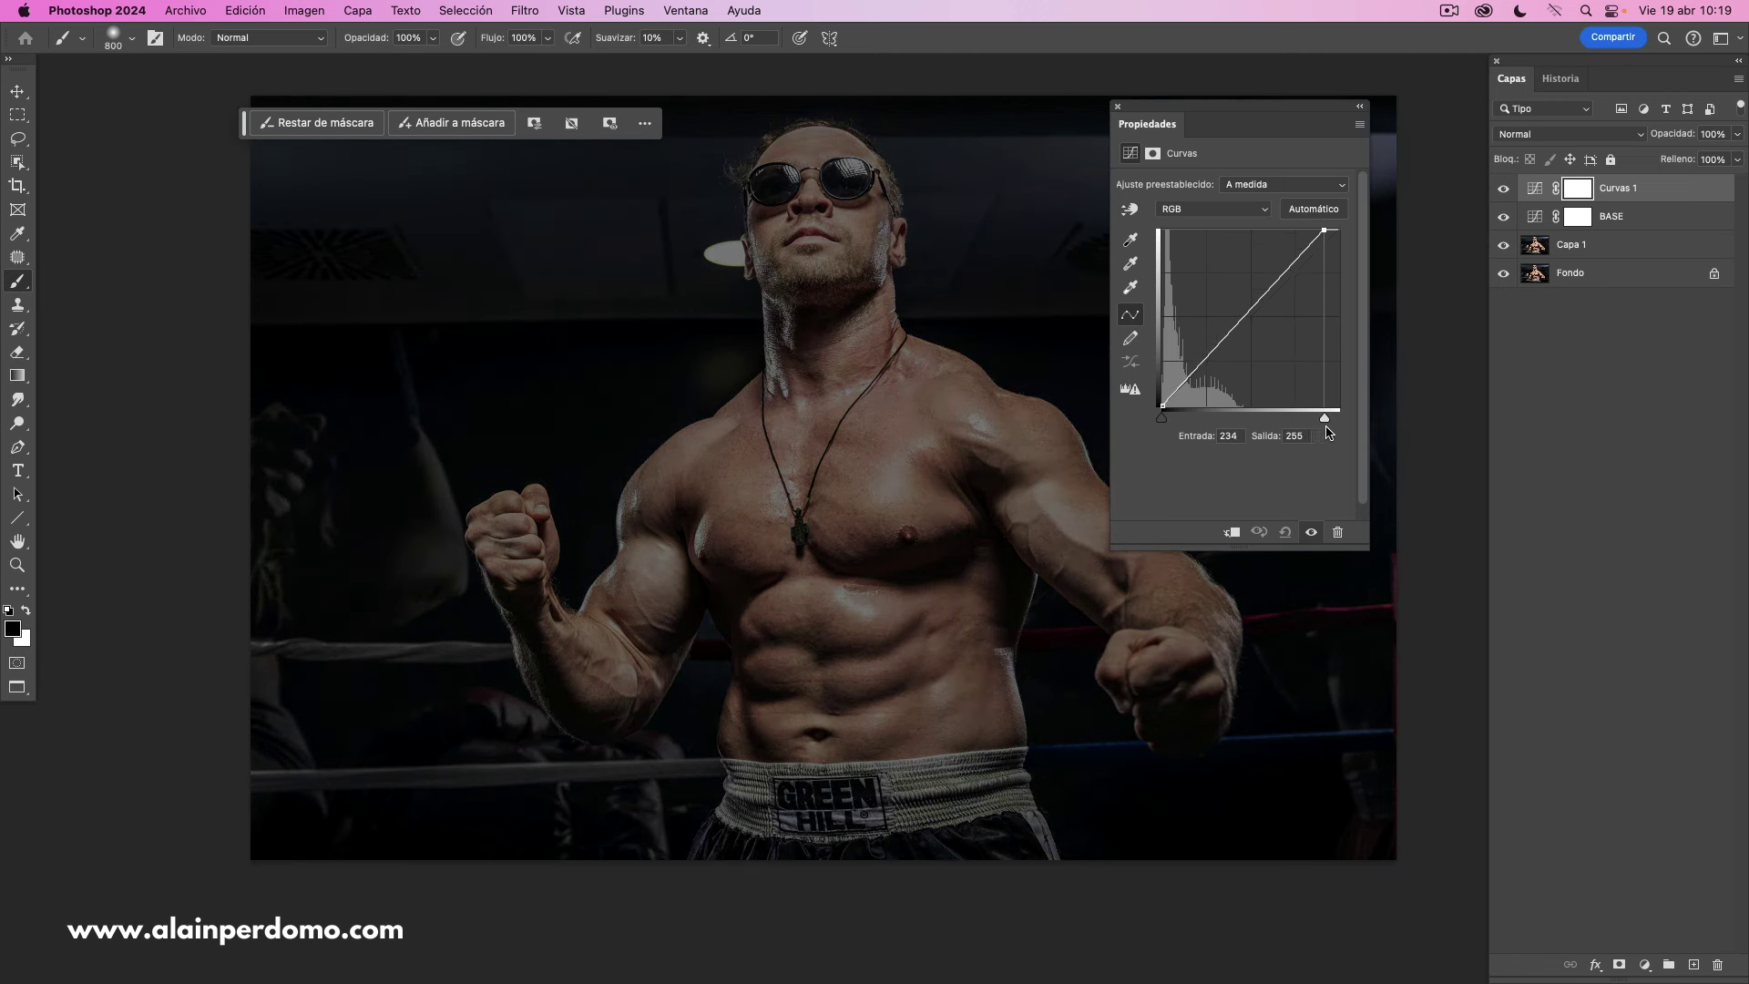
left_click_drag(1291, 282, 1255, 243)
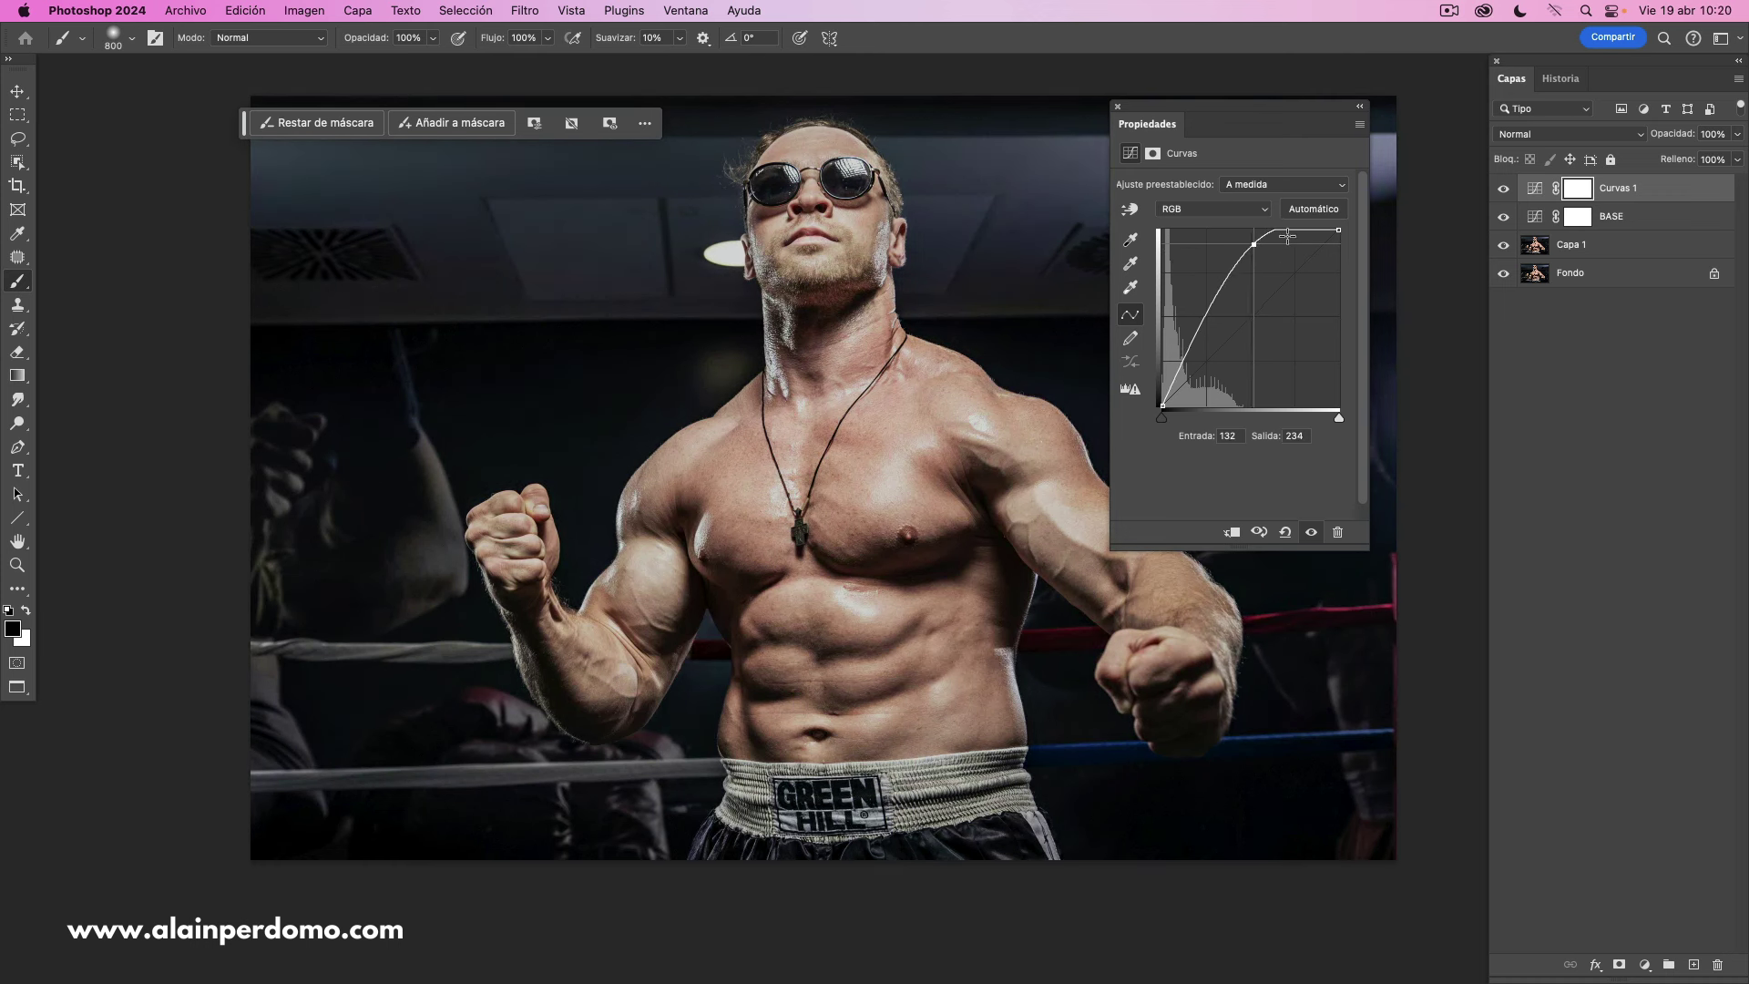
left_click(1119, 108)
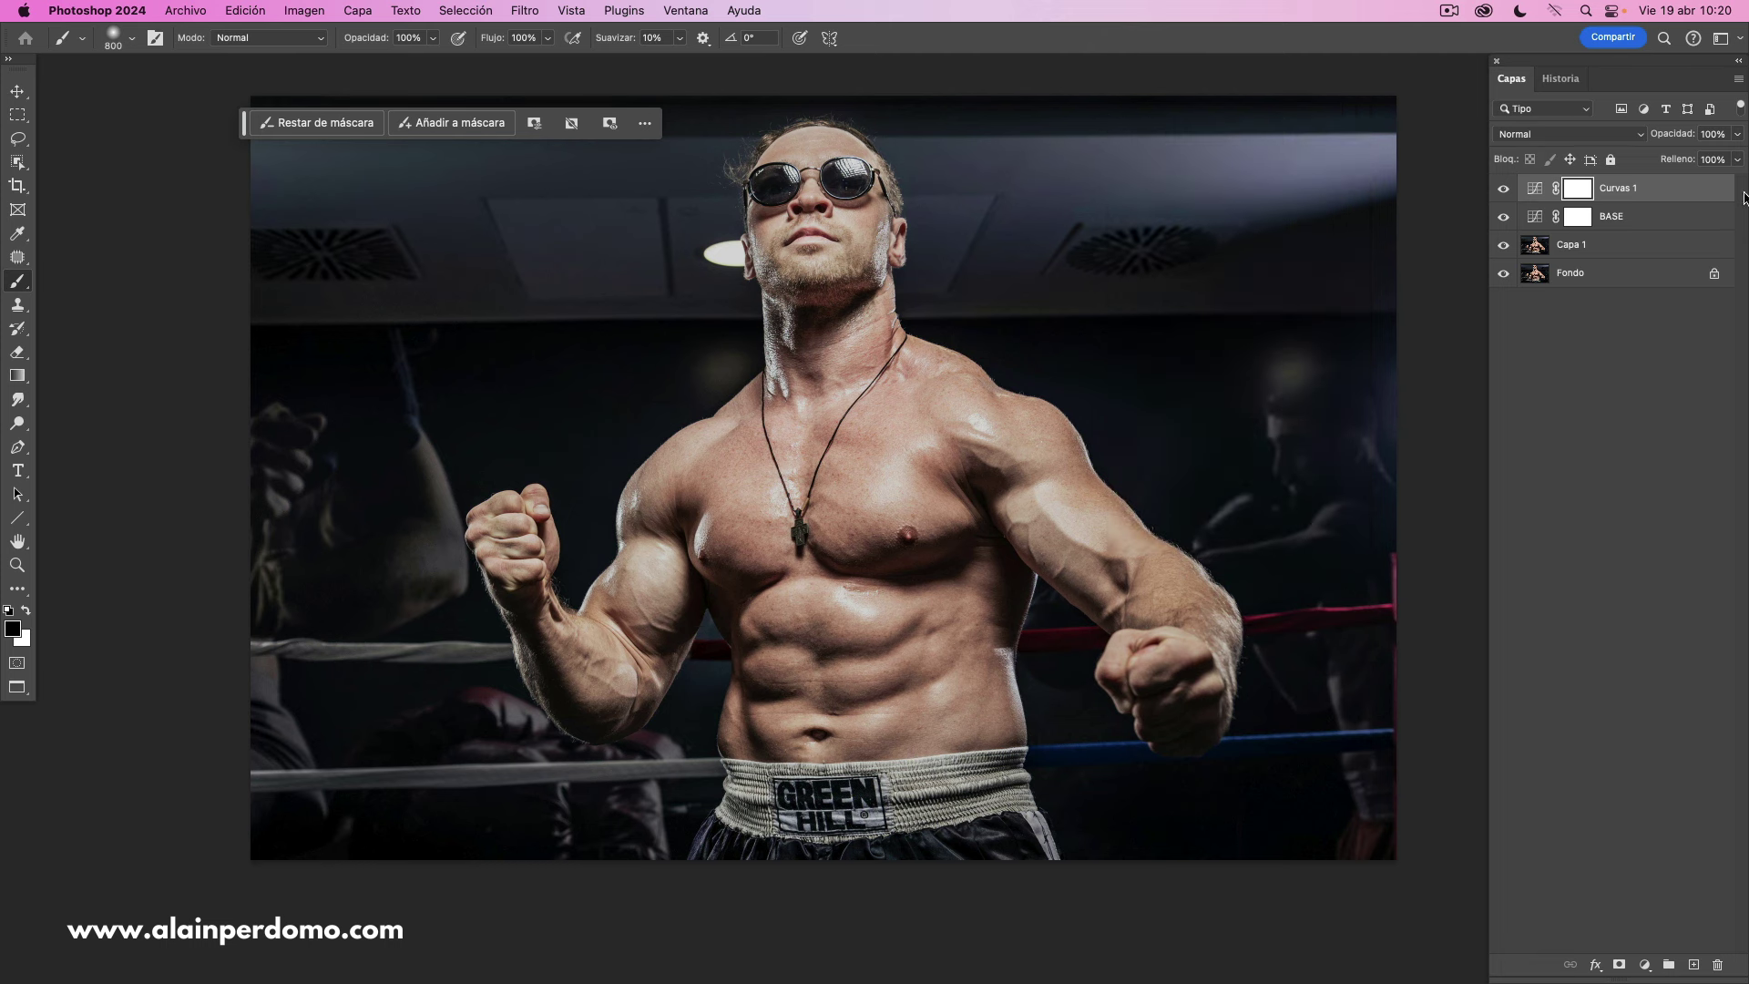
Step: In Curvas 1's Blending Options, move the Capa subyacente black slider to about 71
key("x")
double_click(1676, 188)
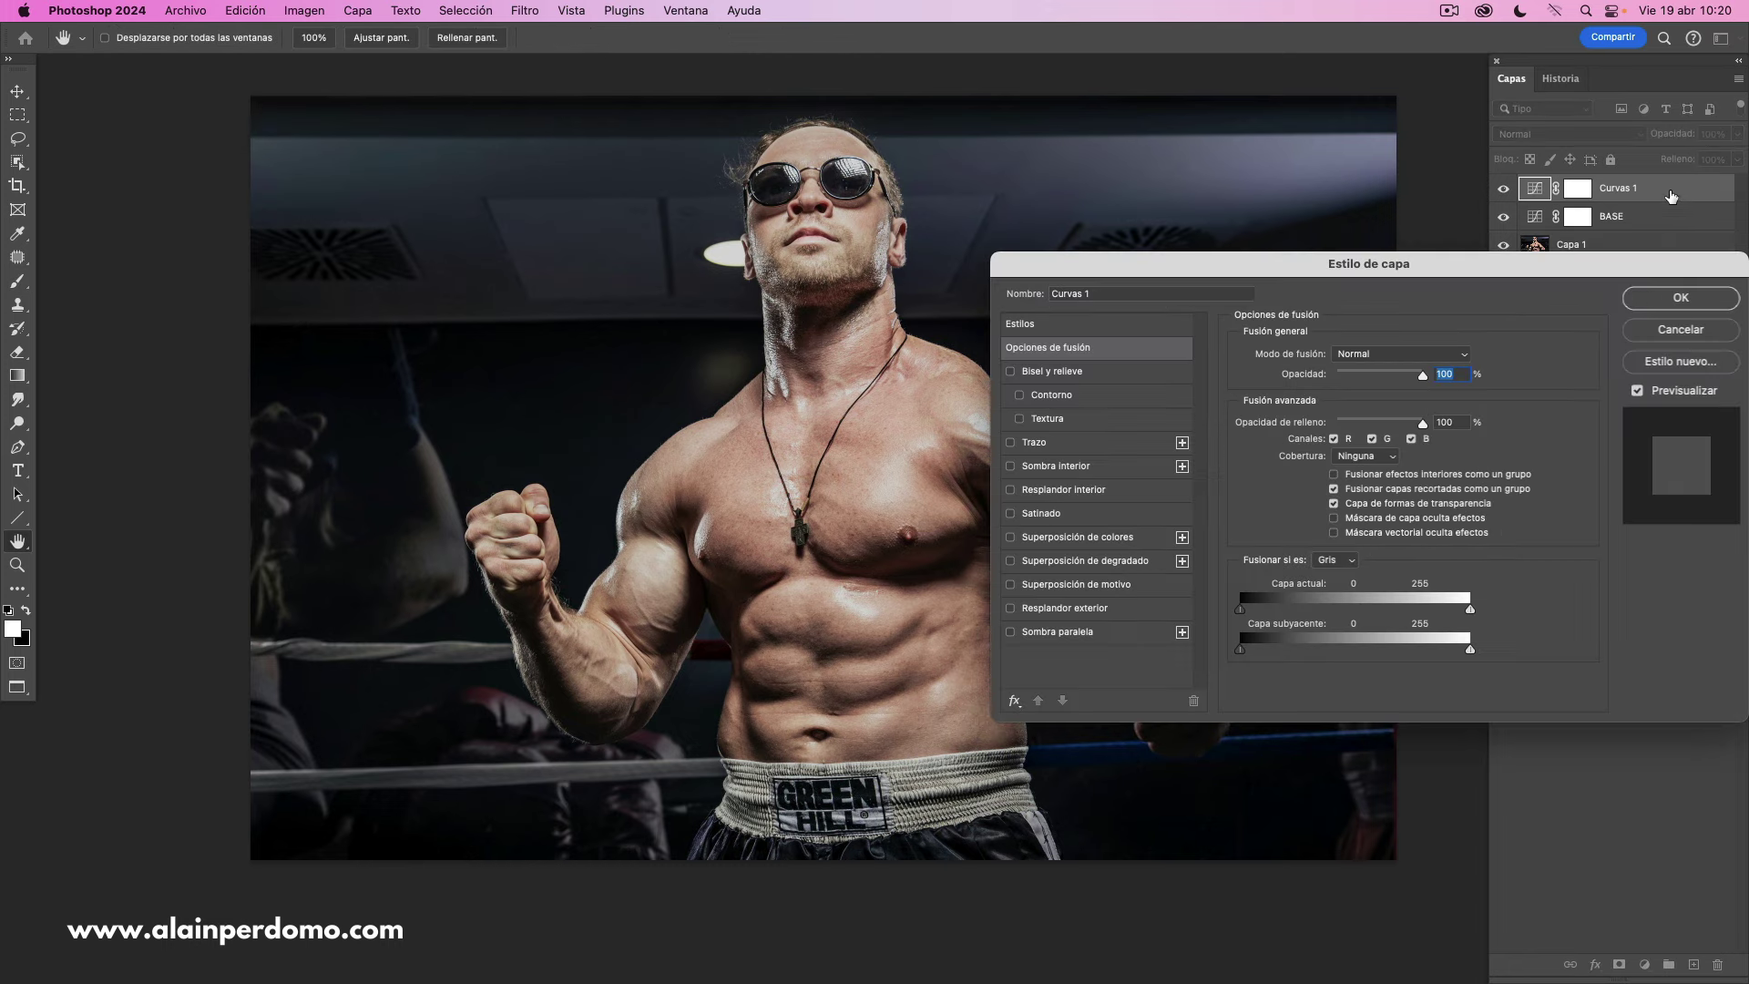
left_click_drag(905, 456, 798, 450)
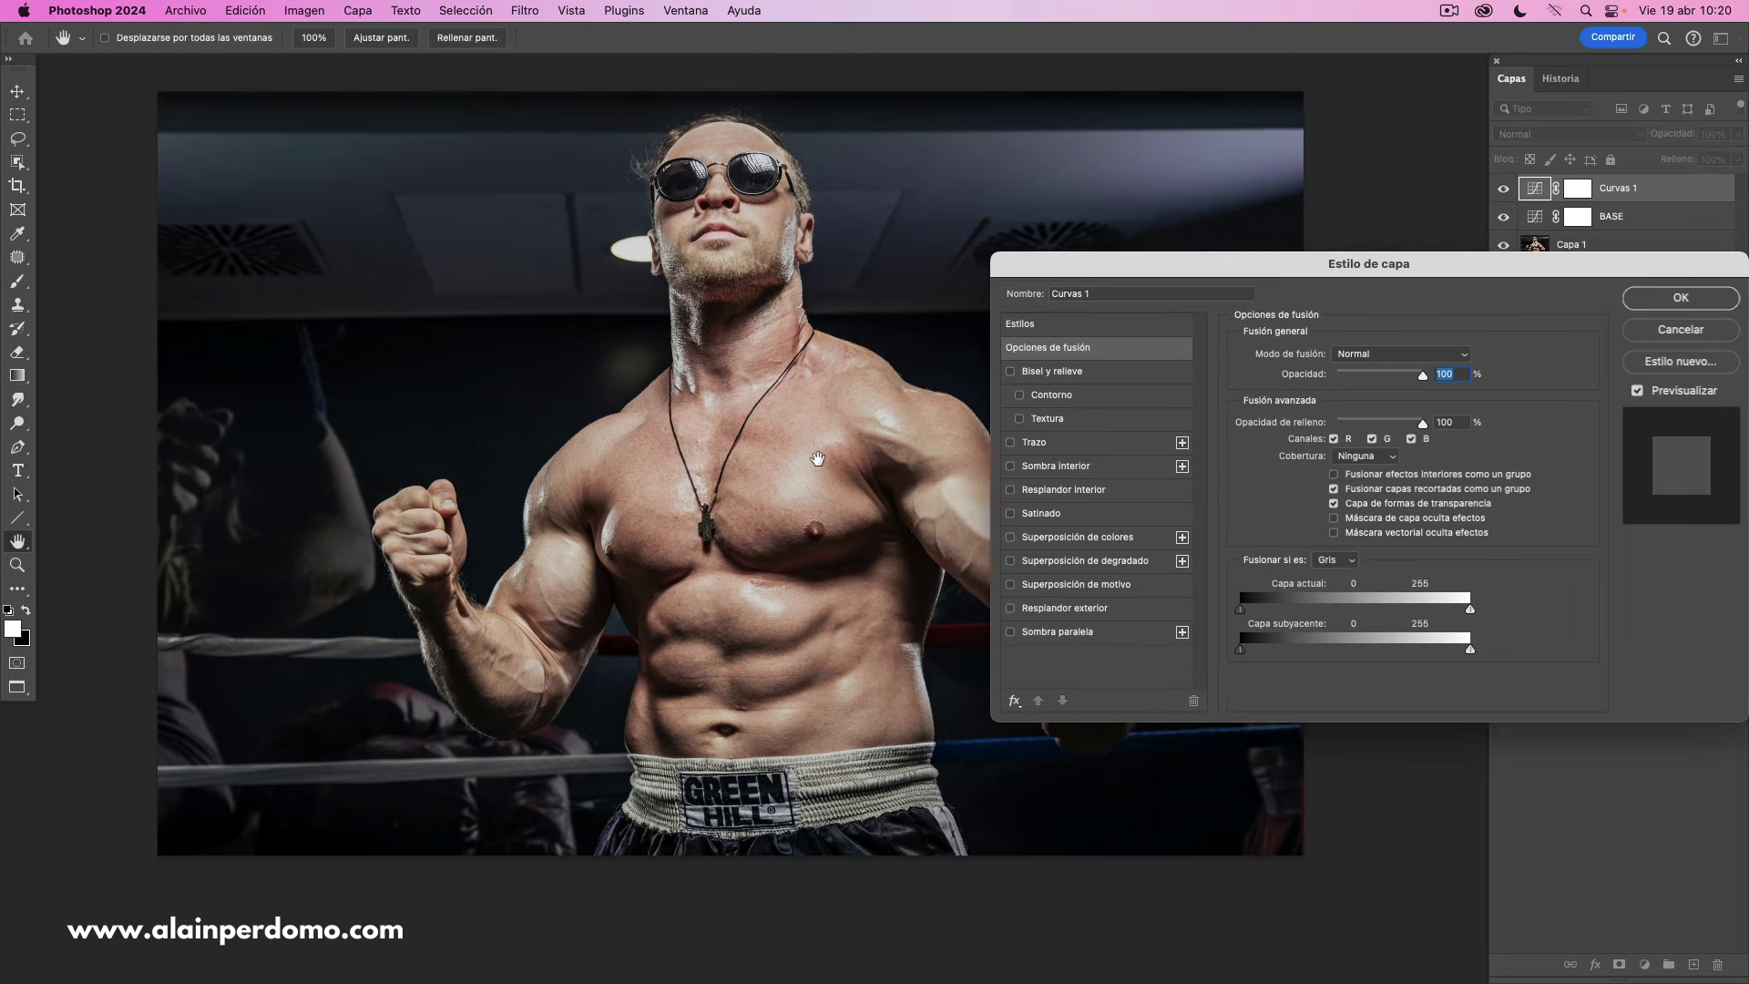
left_click_drag(1349, 265, 1363, 263)
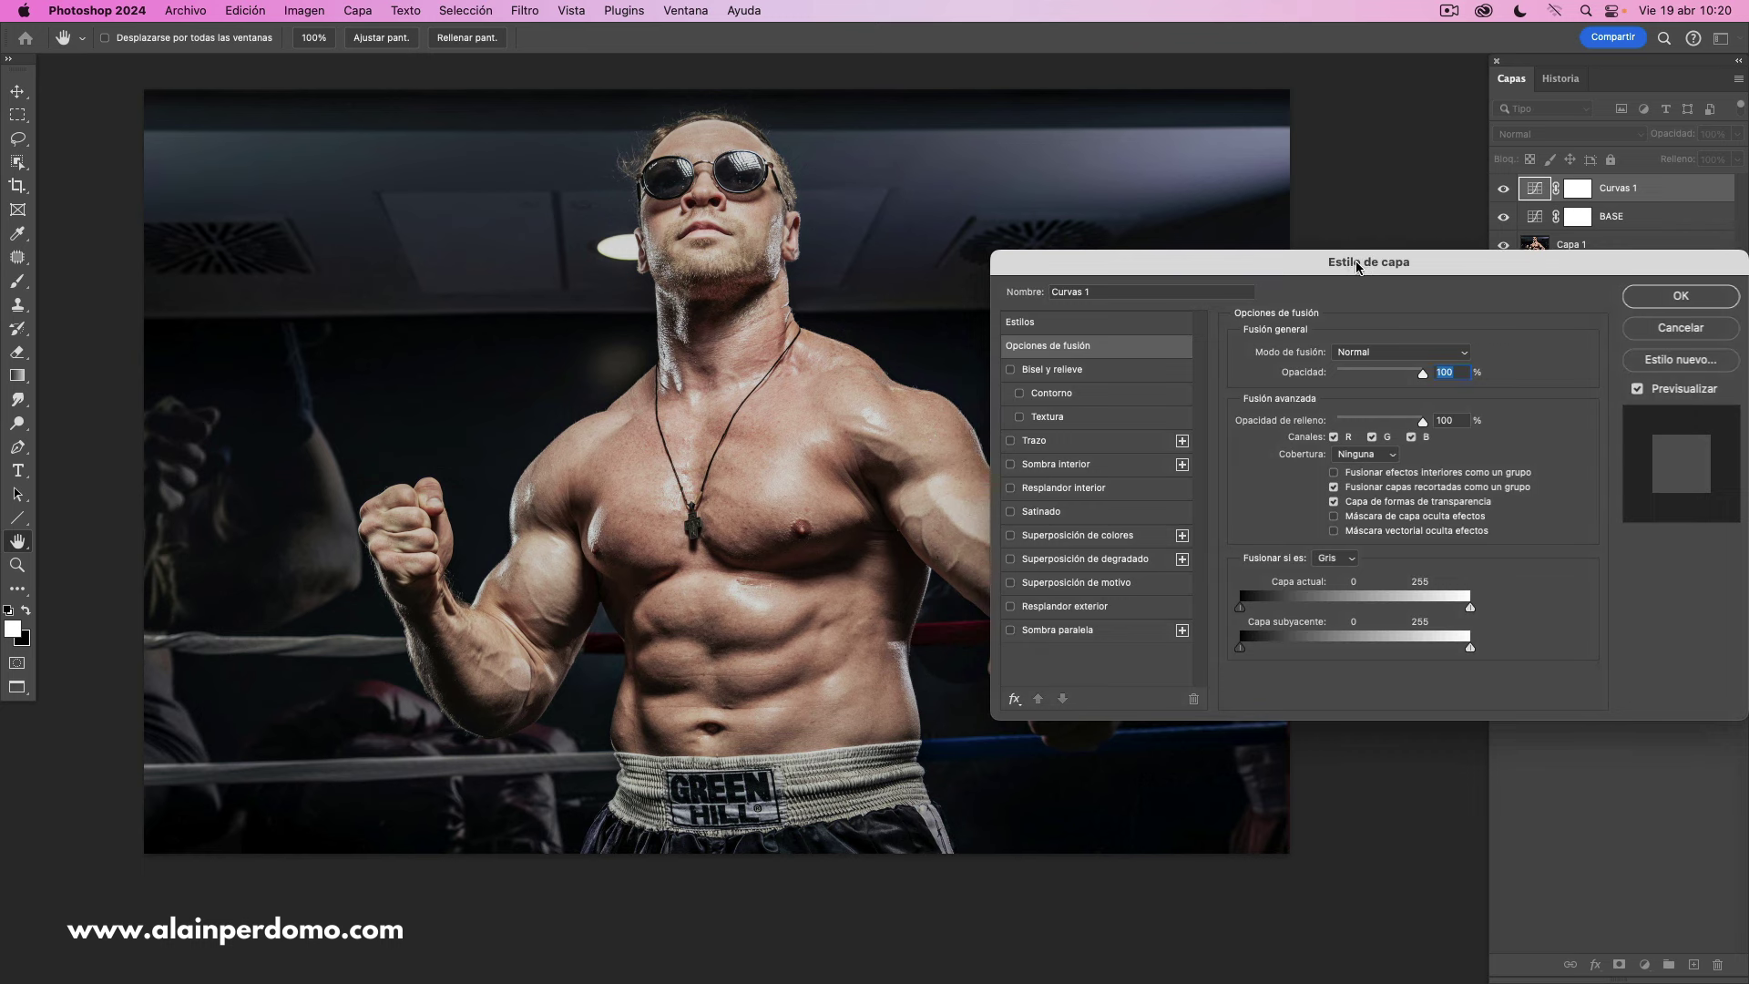
left_click_drag(1339, 264, 1340, 263)
left_click_drag(1243, 649, 1308, 659)
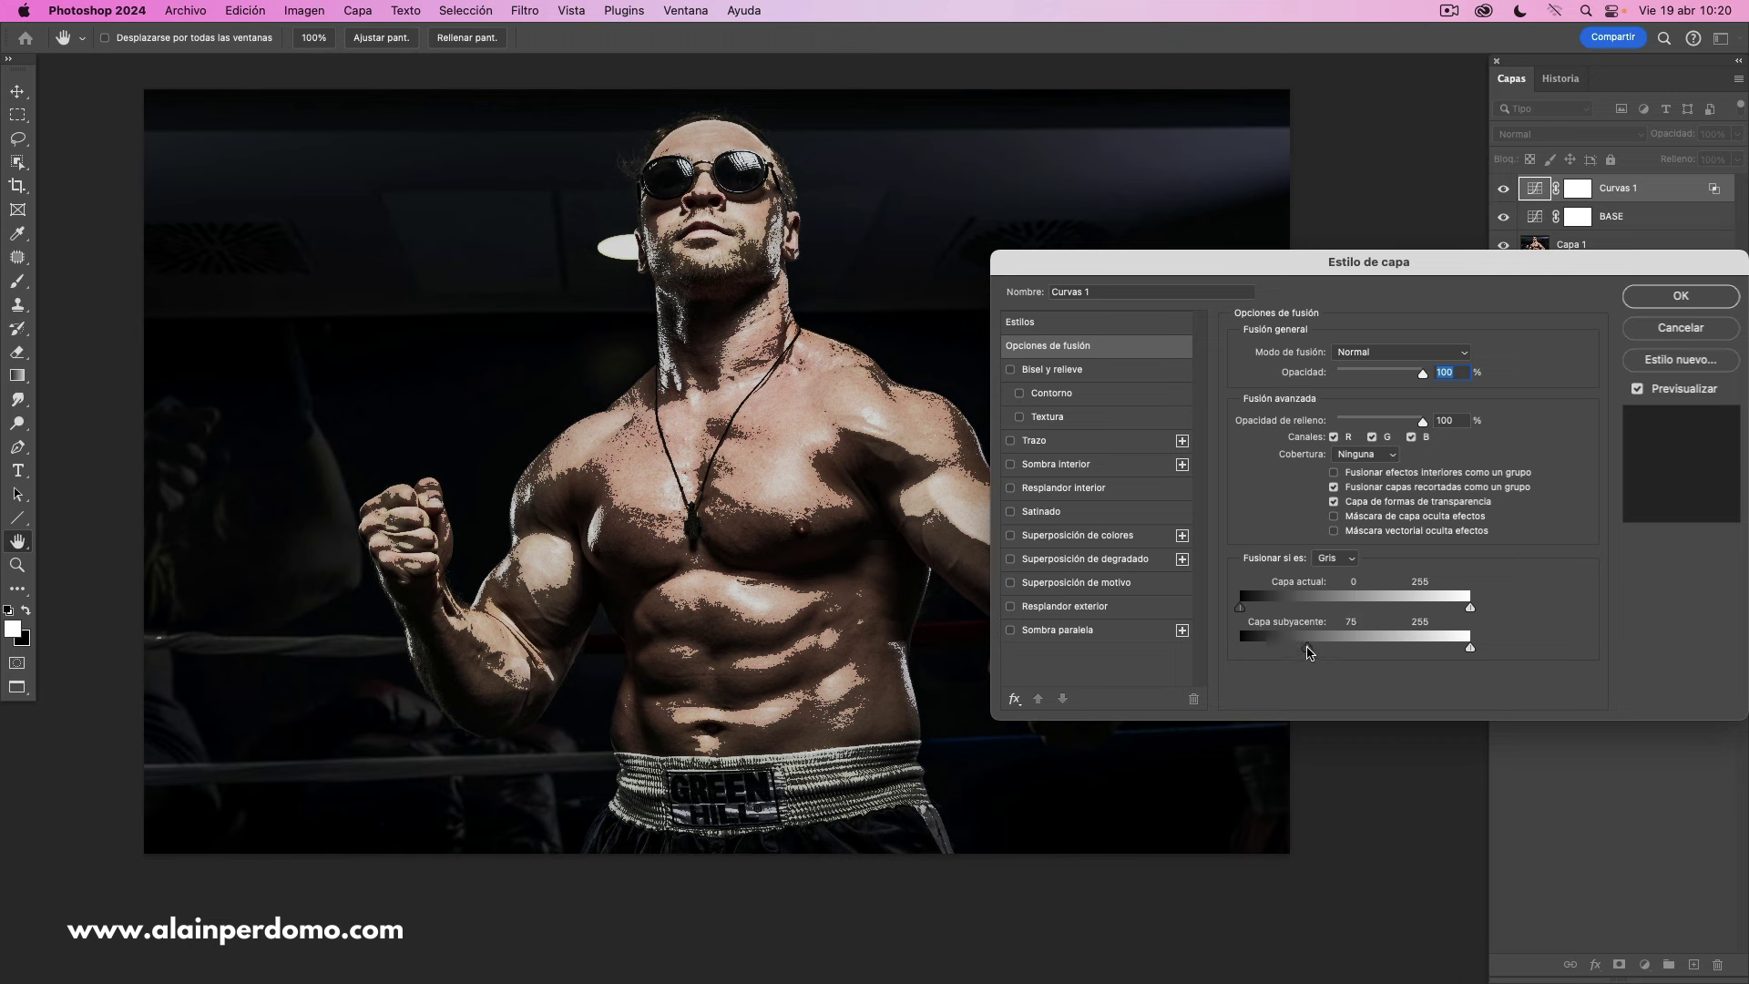
left_click_drag(1307, 652, 1304, 654)
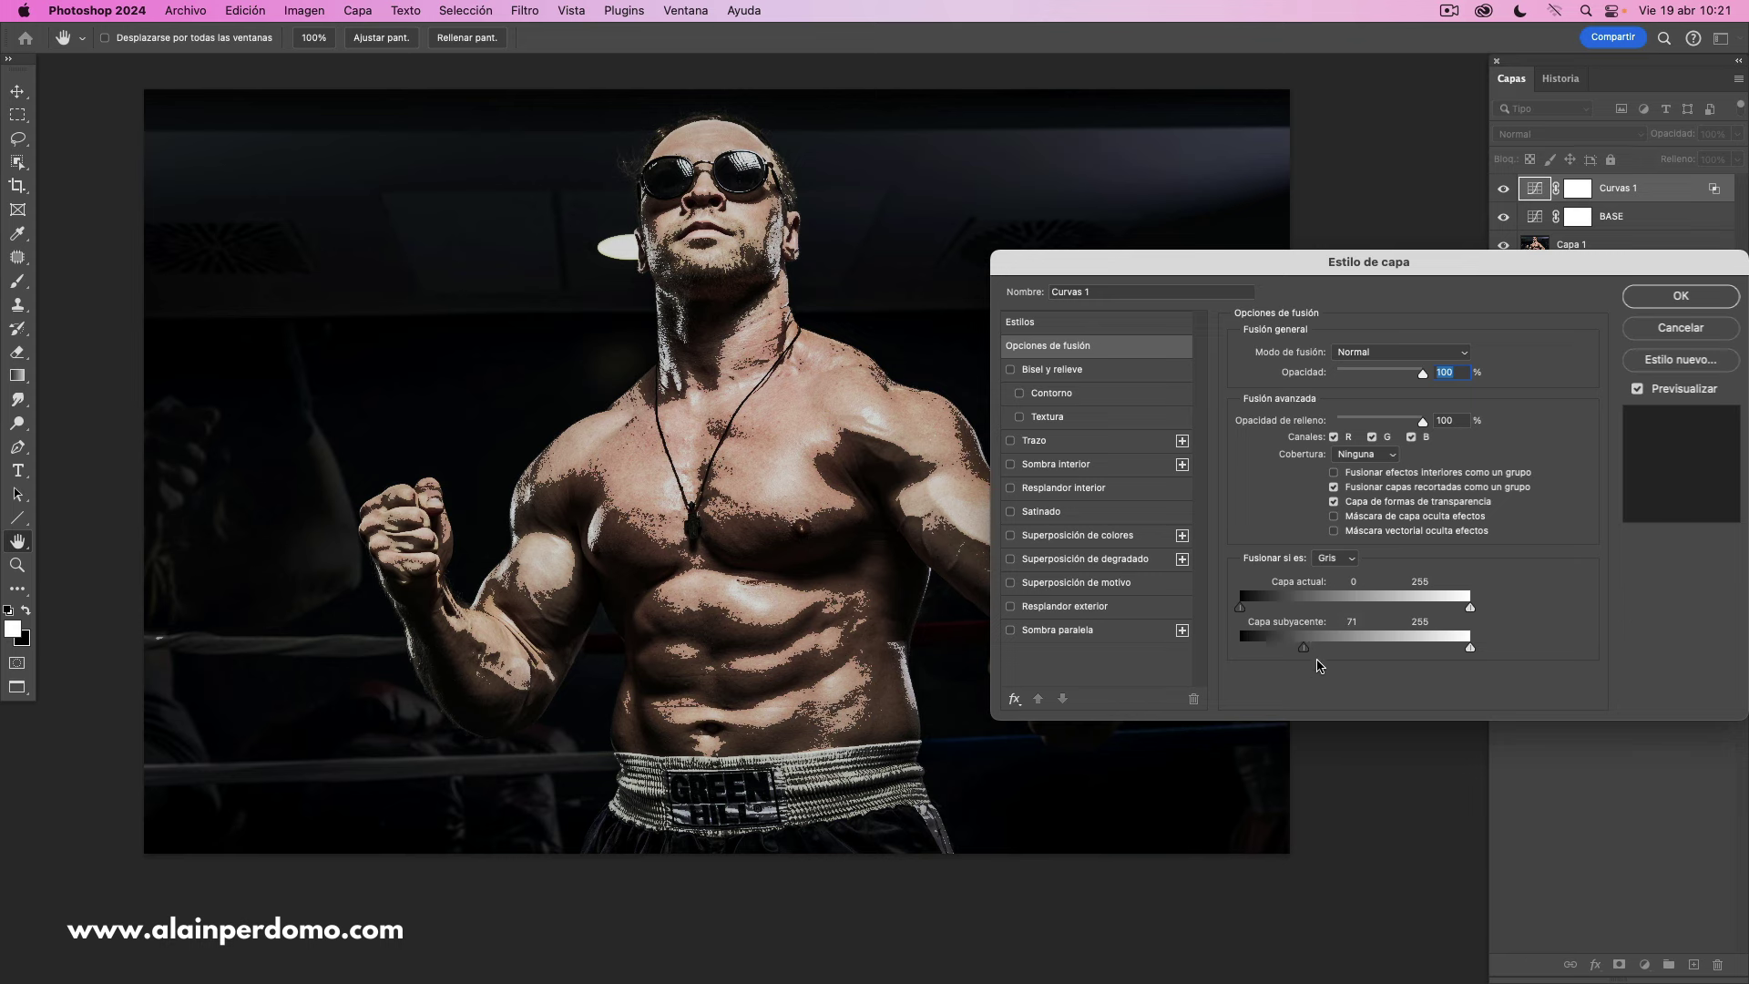
Step: Alt-split the underlying black slider into a soft 61/115 transition
key("alt")
left_click_drag(1309, 654, 1412, 660)
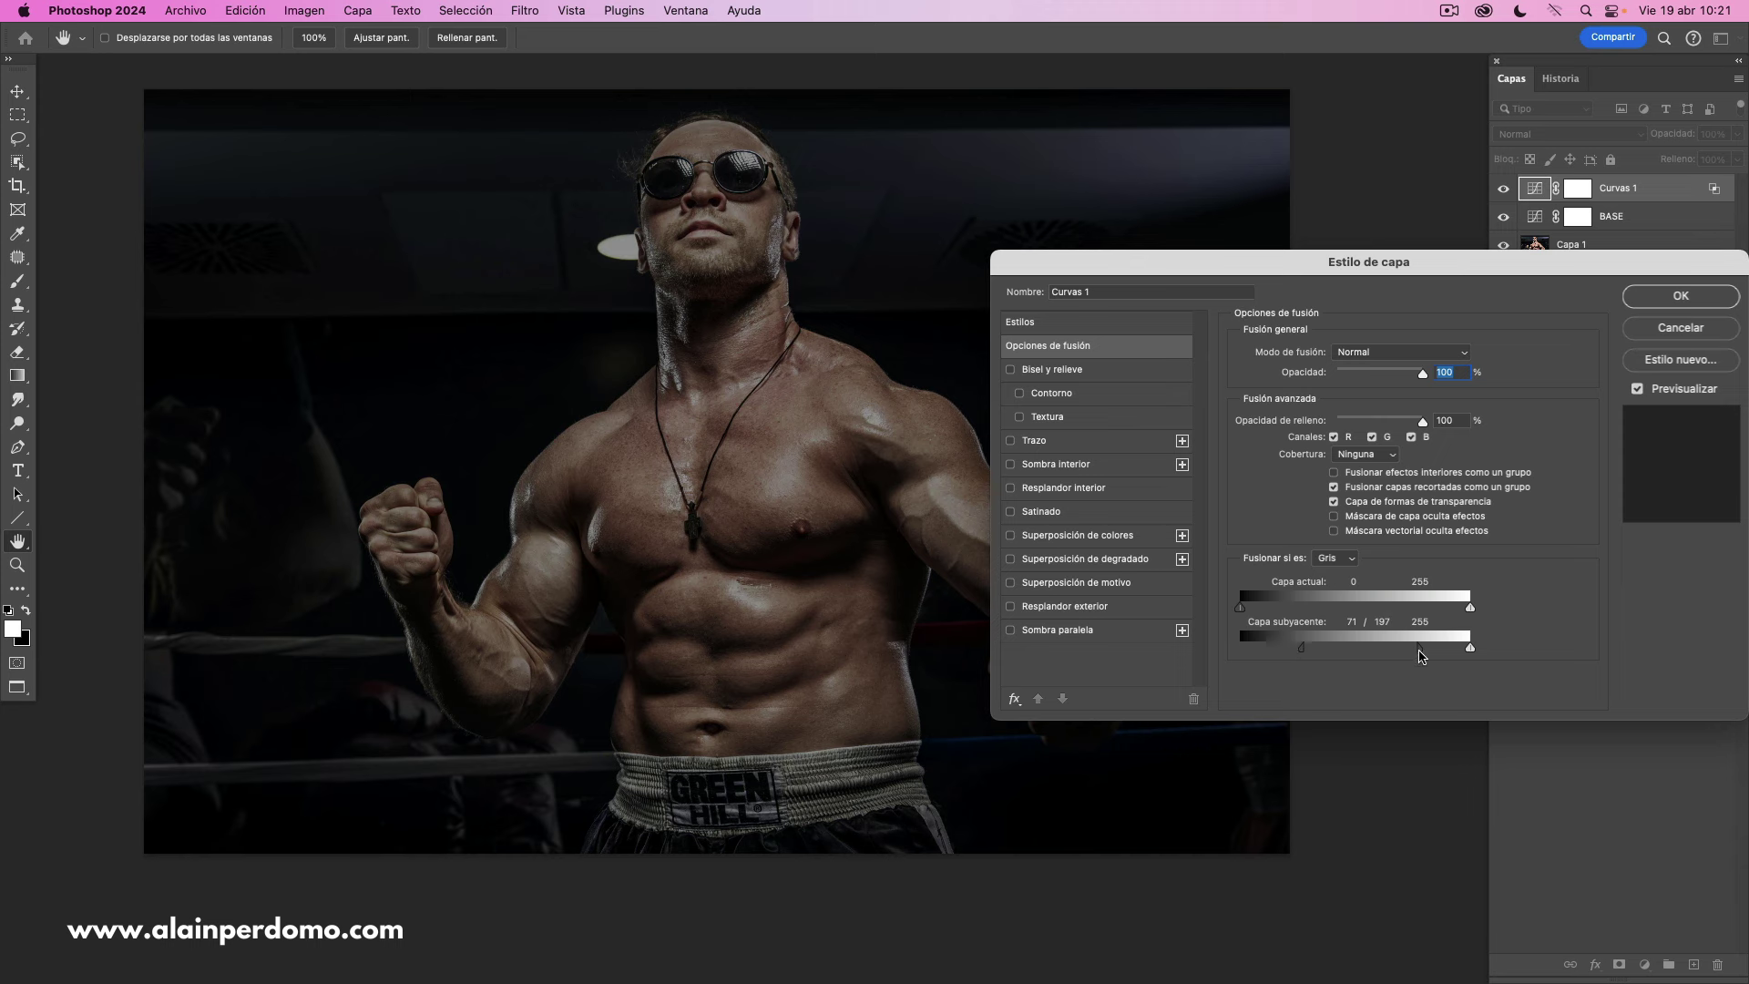
left_click_drag(1408, 654, 1350, 664)
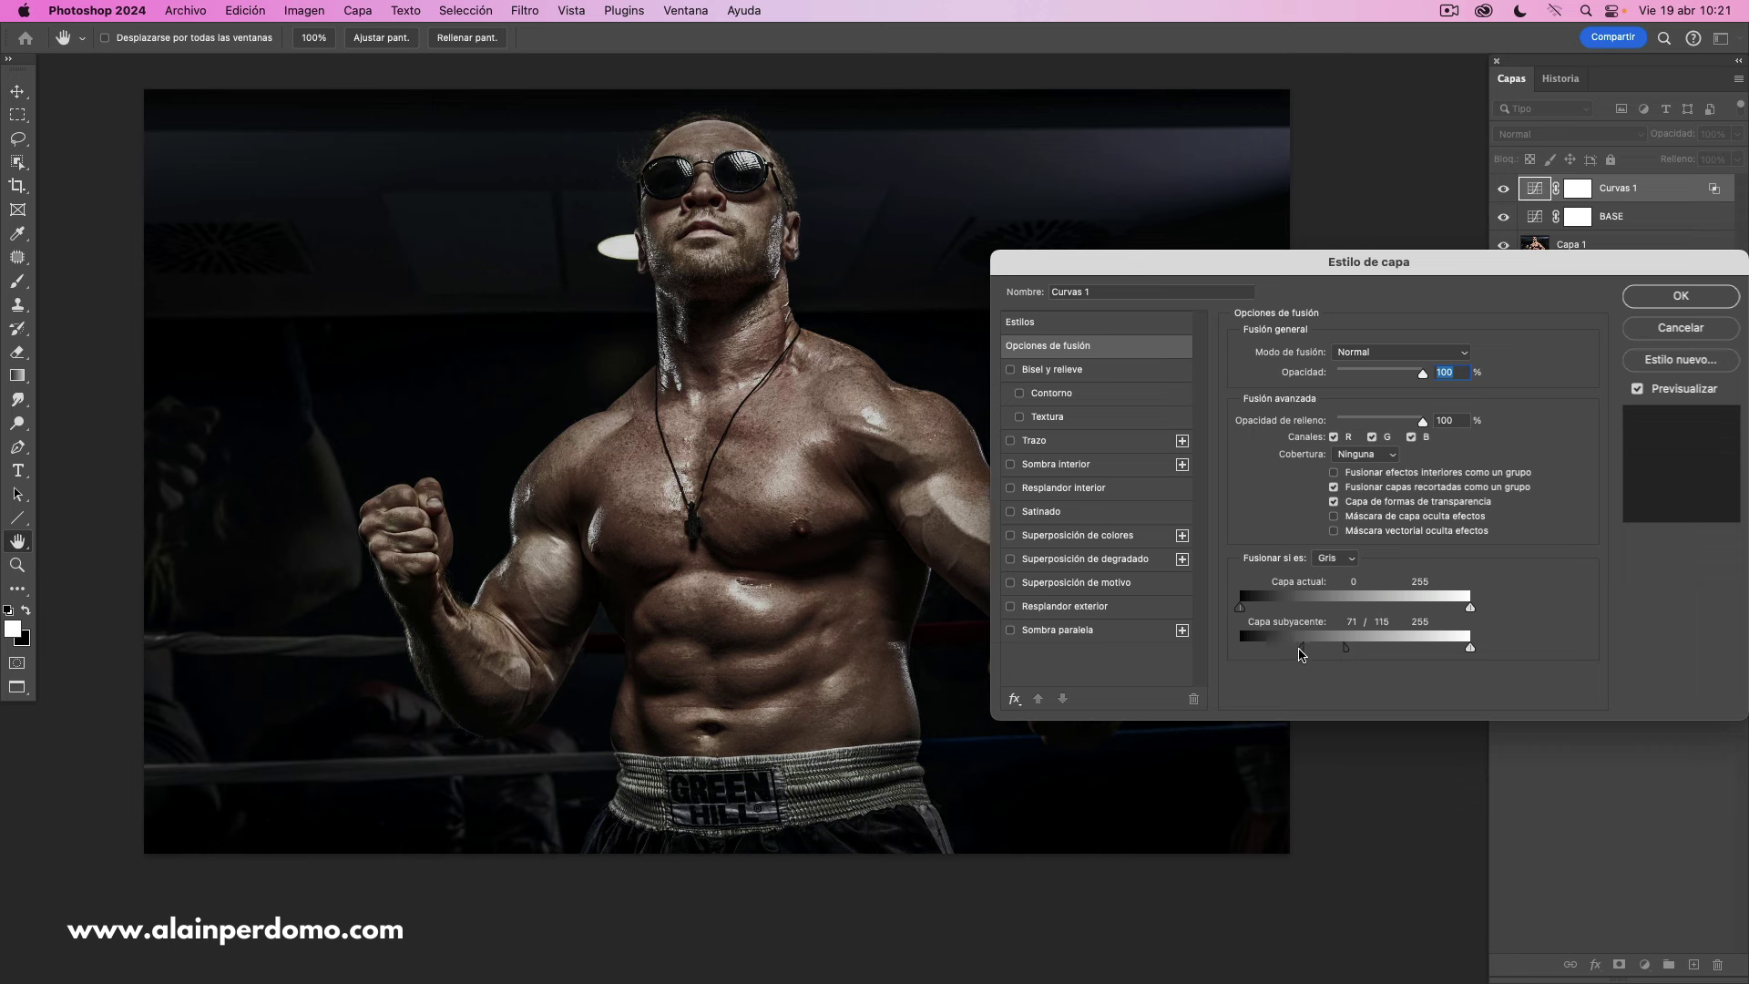
left_click_drag(1301, 652, 1299, 655)
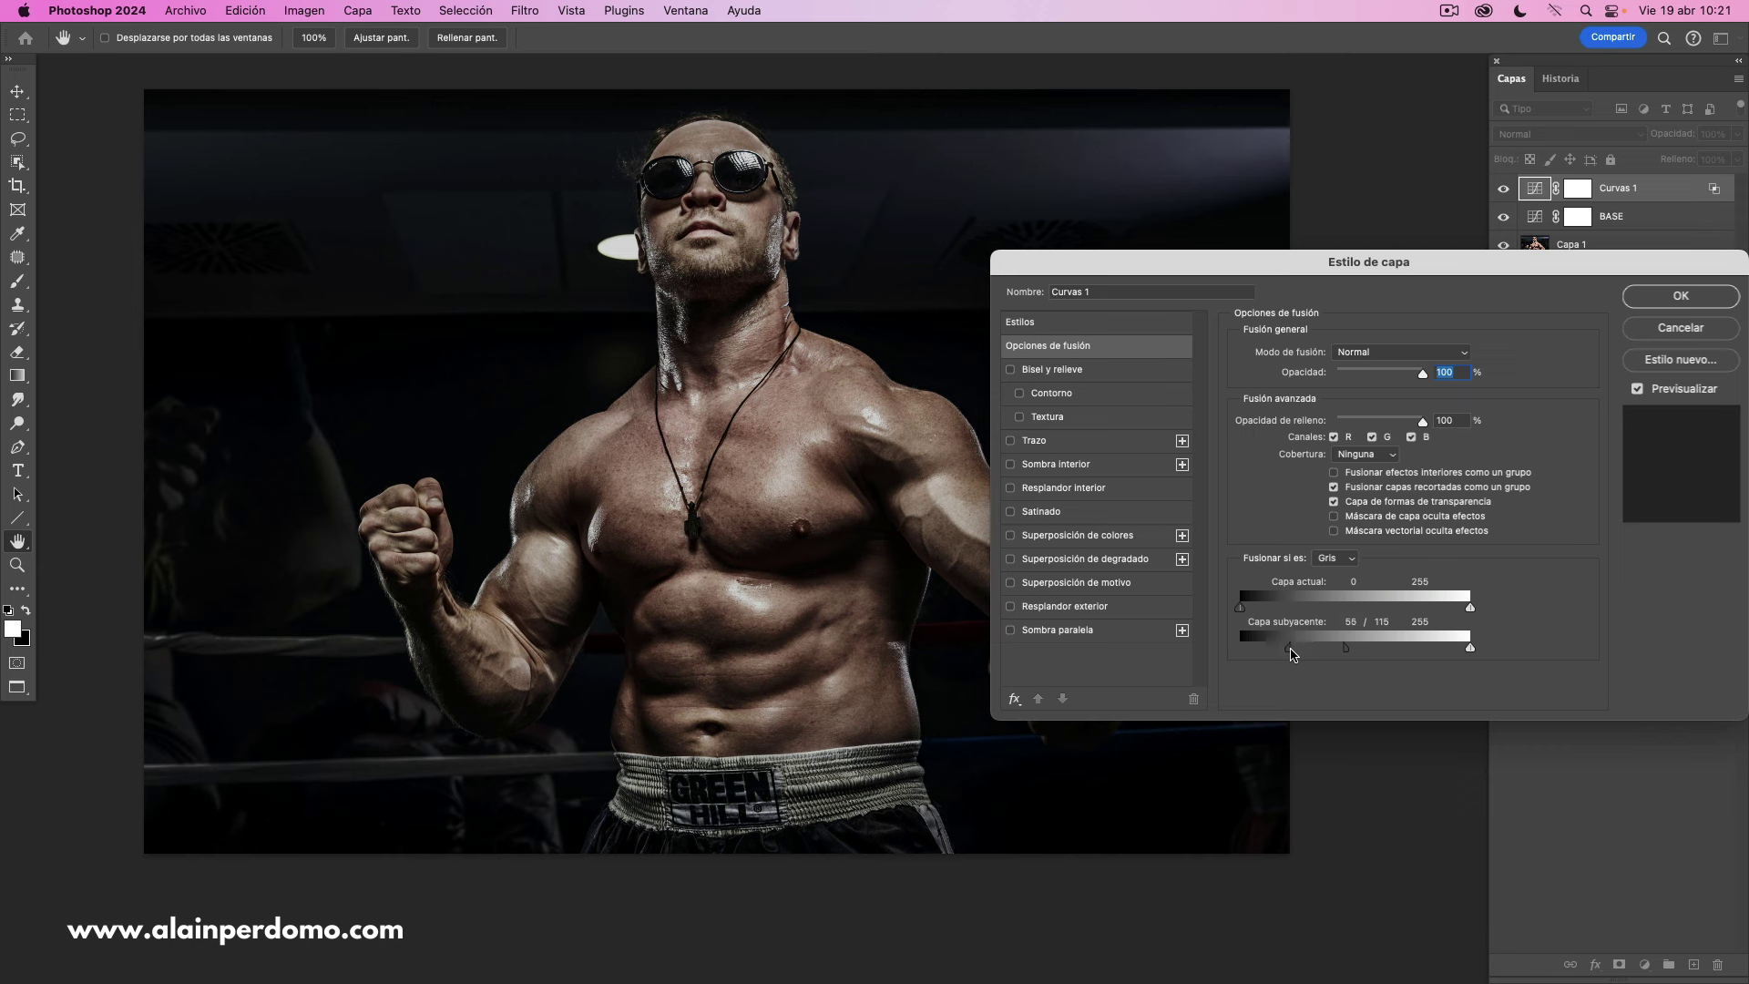
left_click_drag(1292, 654, 1301, 659)
left_click(1660, 297)
double_click(1686, 191)
left_click(1663, 297)
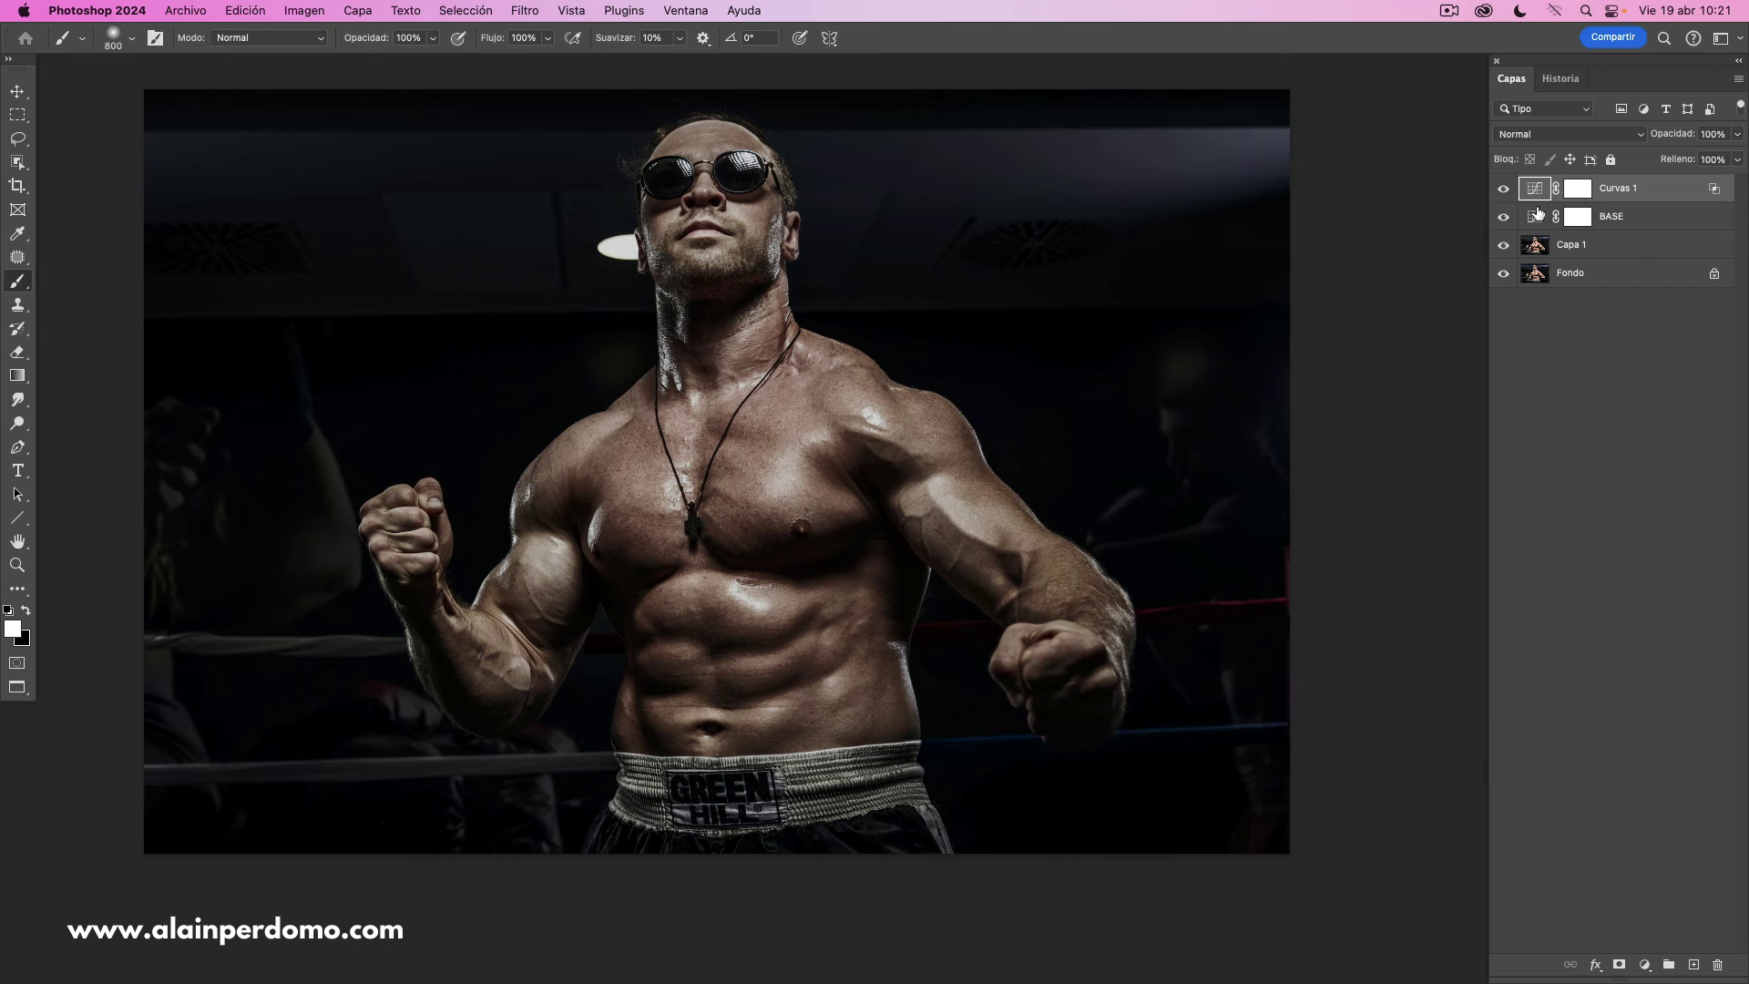
left_click(1503, 245, "alt")
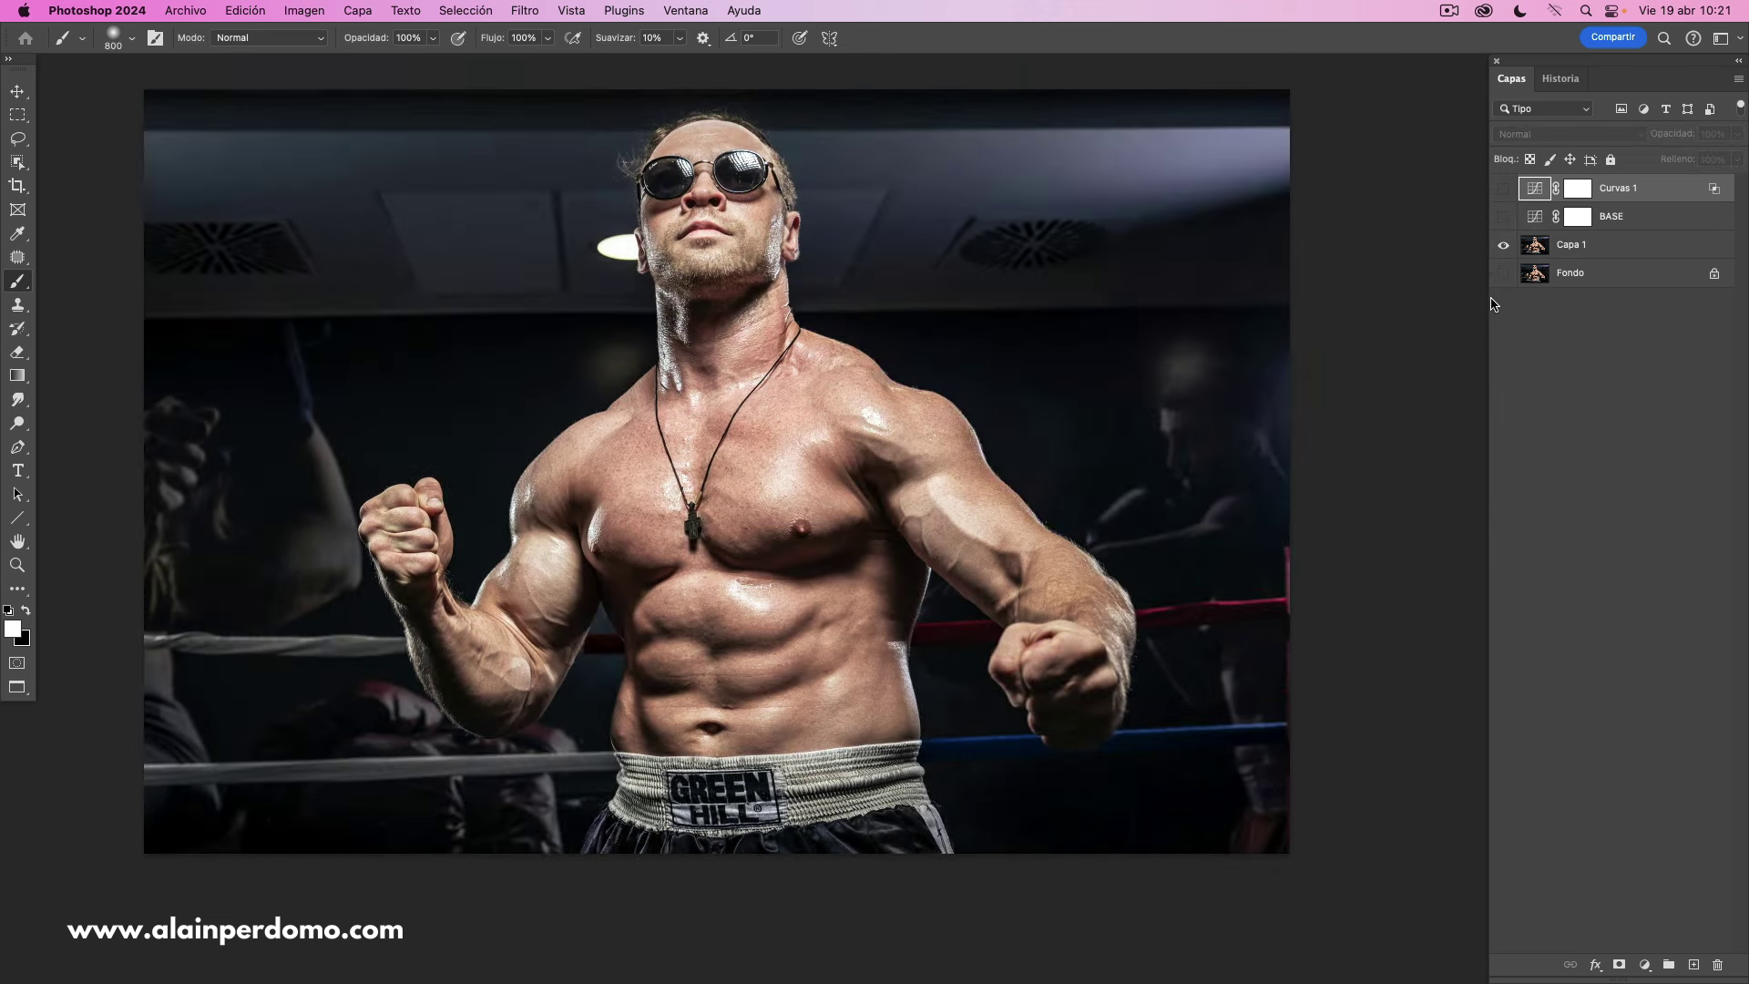
left_click(1503, 247, "alt")
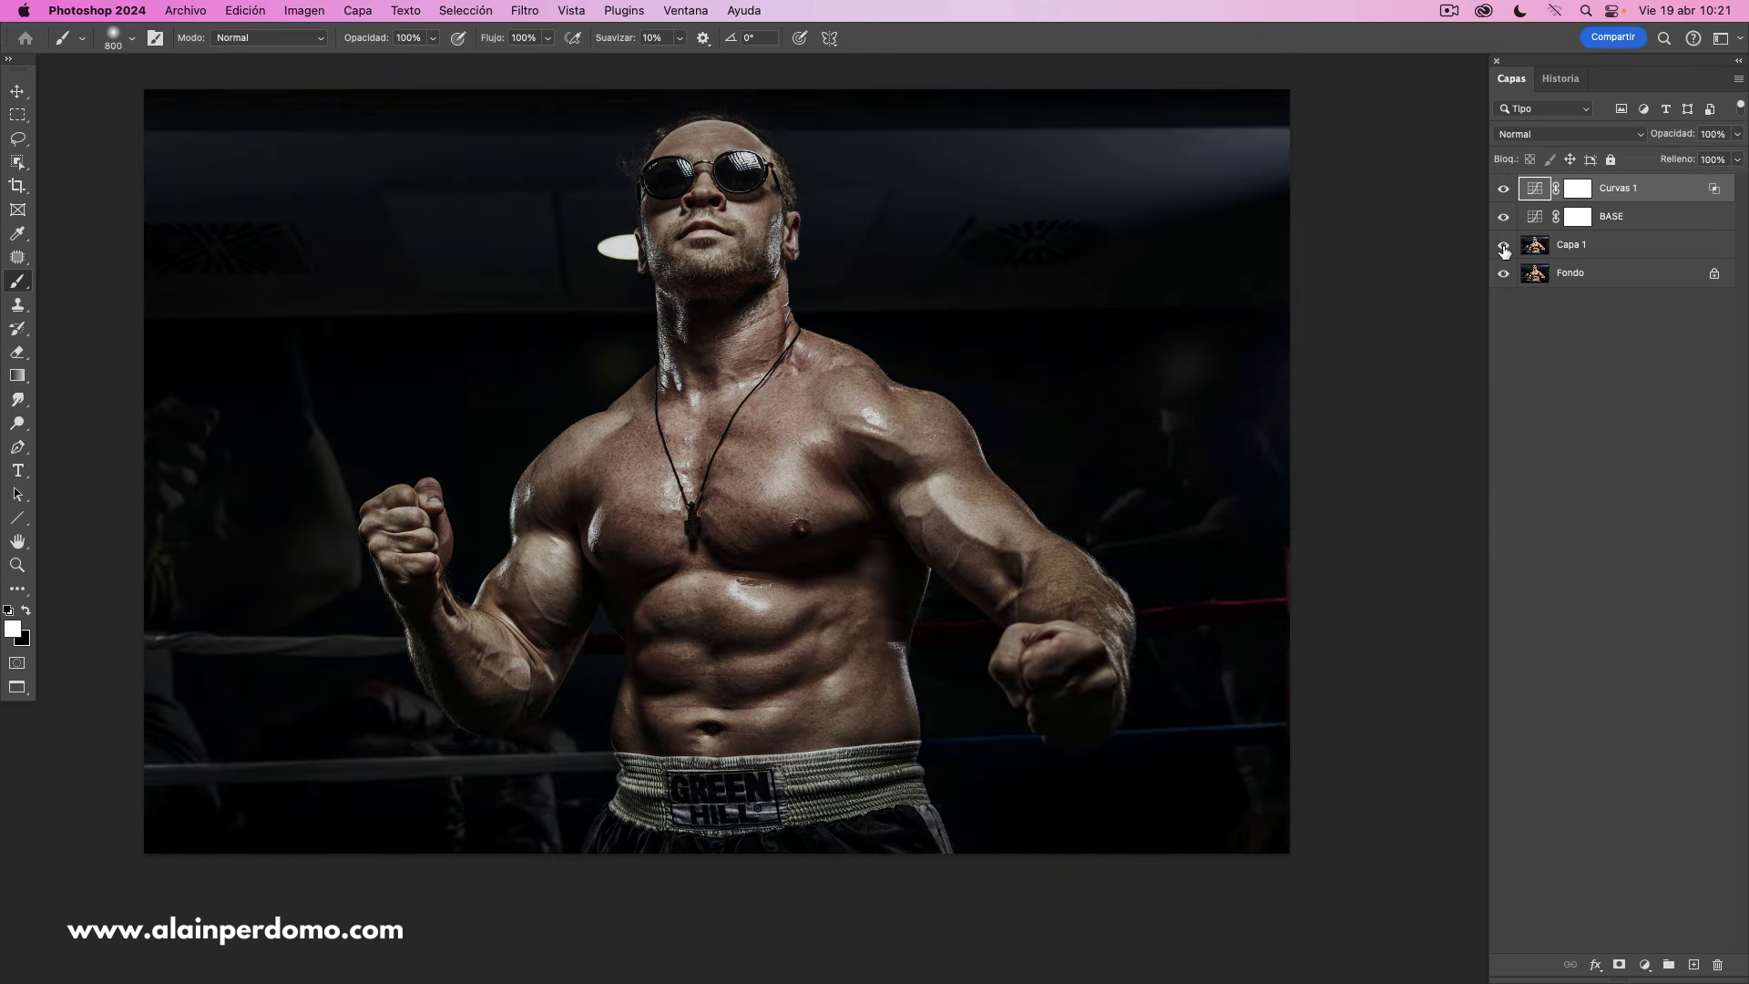
left_click(1502, 247, "alt")
left_click(1503, 247, "alt")
left_click(1503, 248, "alt")
left_click(1503, 248, "alt")
left_click(1503, 246)
Step: Add Curvas 2 with its RGB curve raised from input 161 to output 227
left_click(1644, 965)
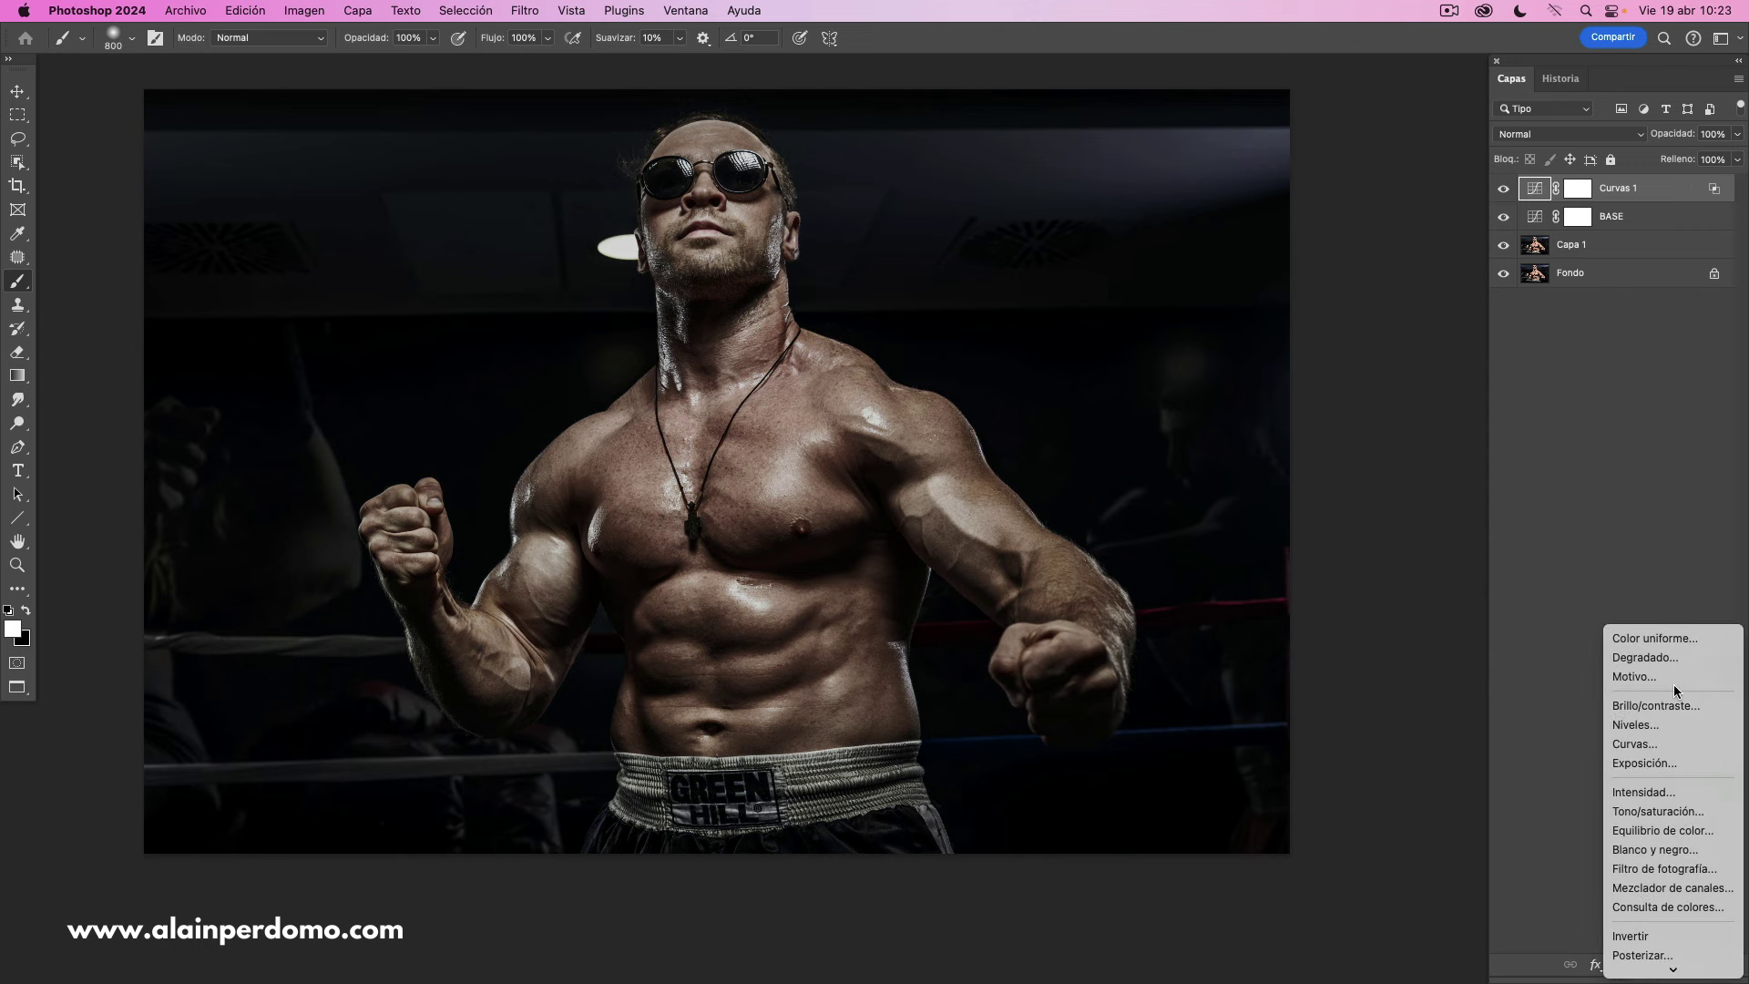
left_click(1650, 745)
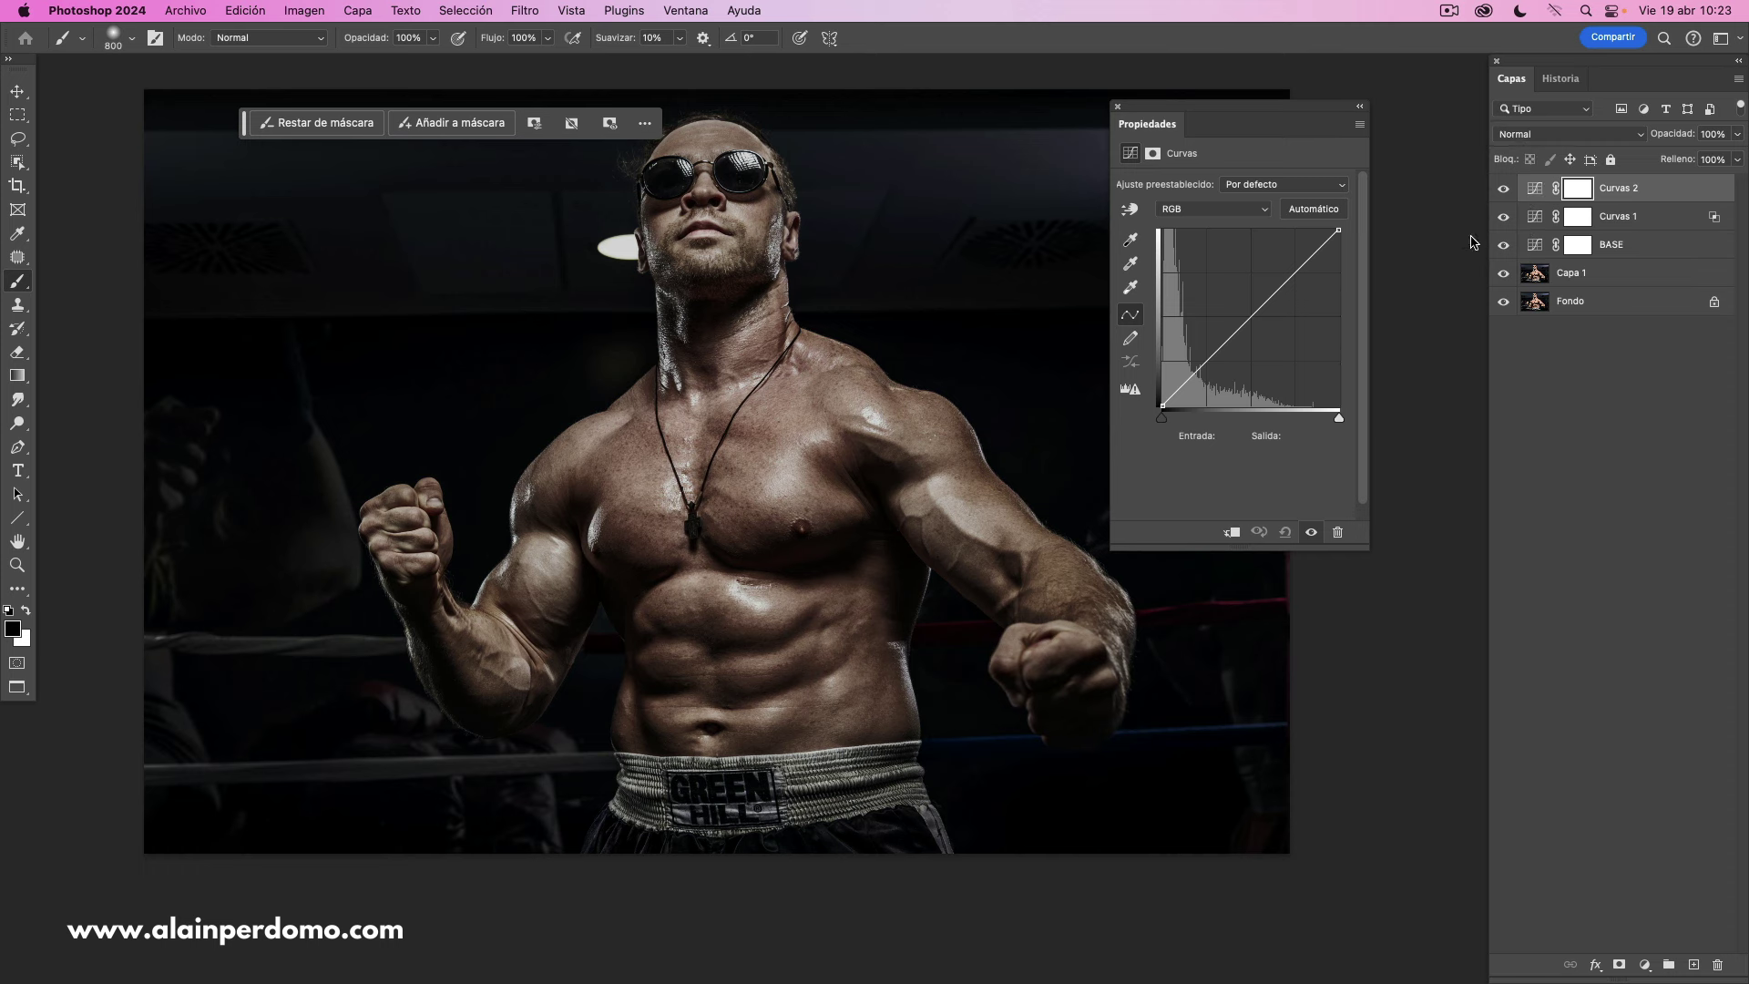
left_click_drag(1289, 276, 1274, 249)
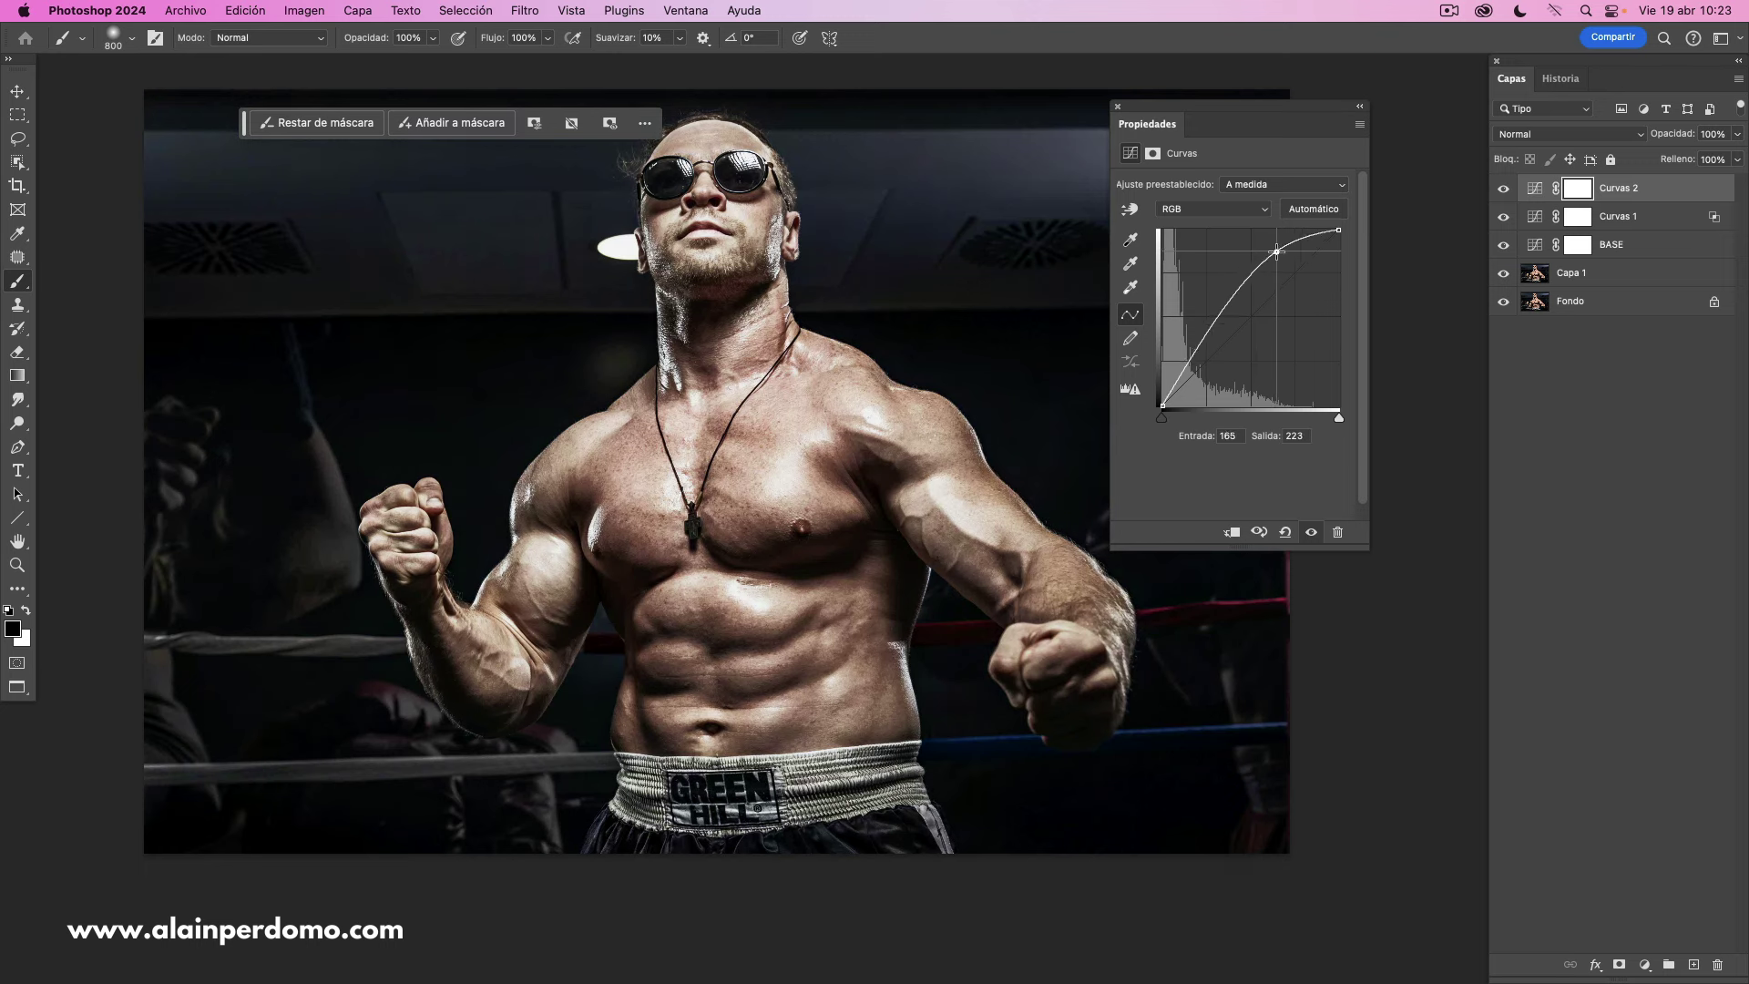
left_click(1119, 106)
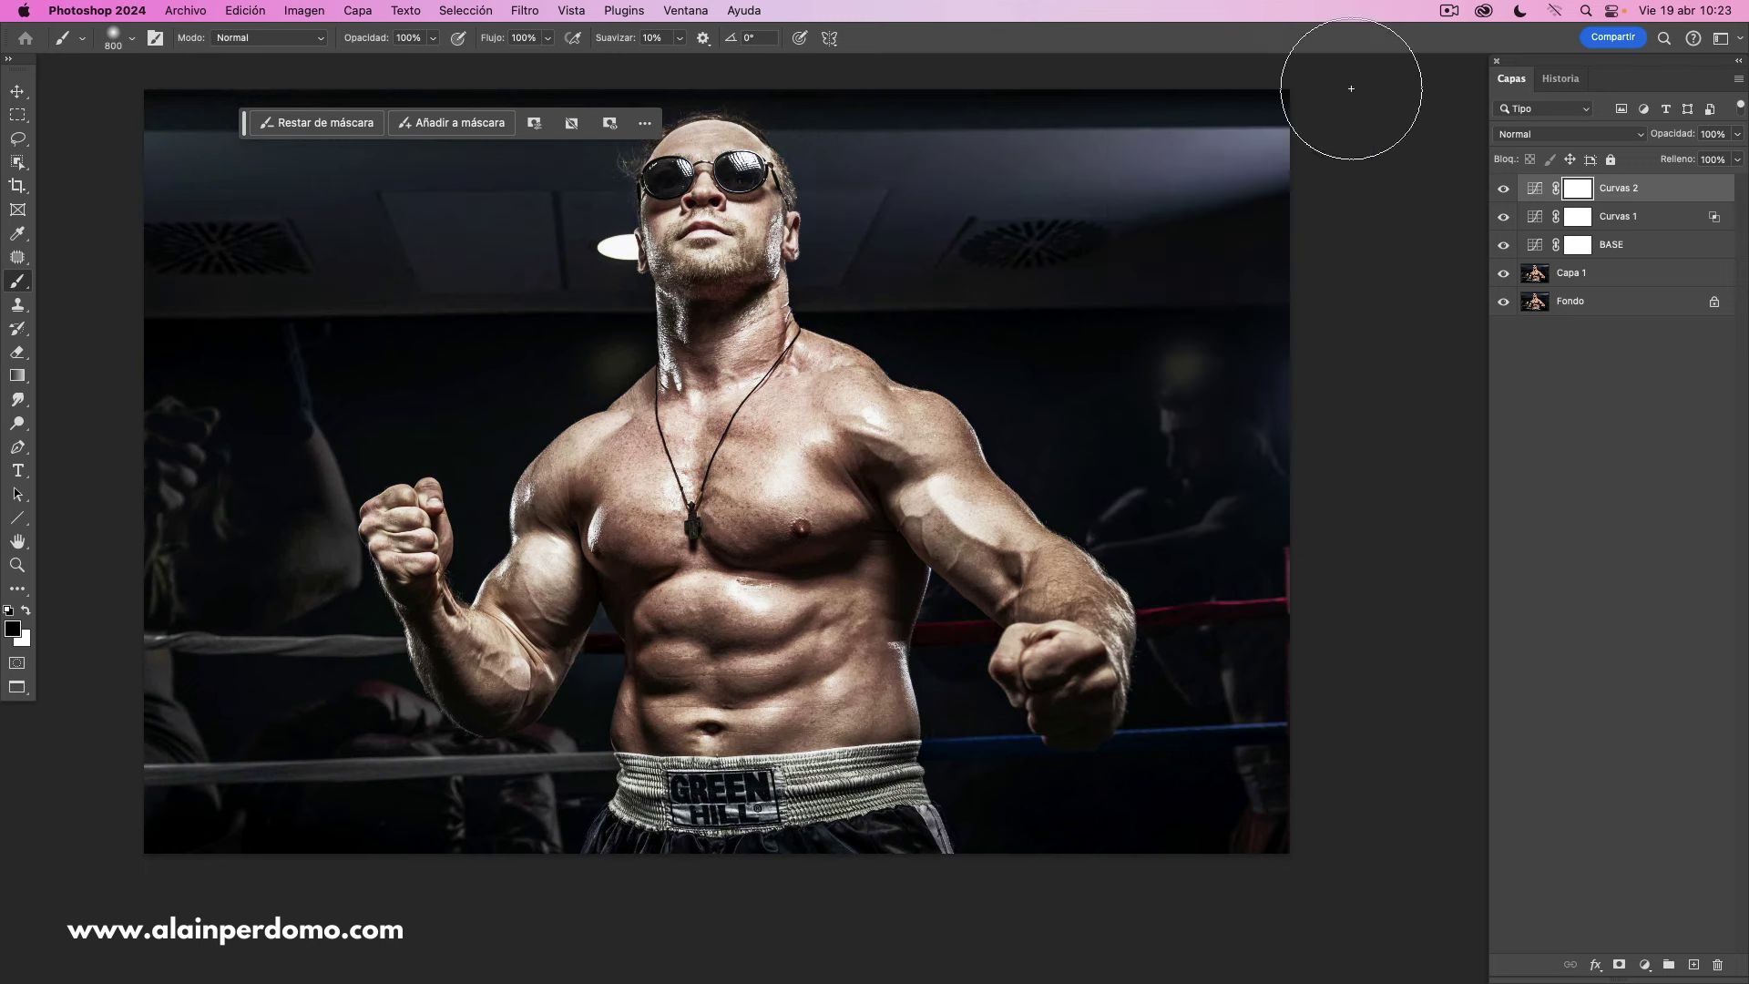
double_click(1683, 191)
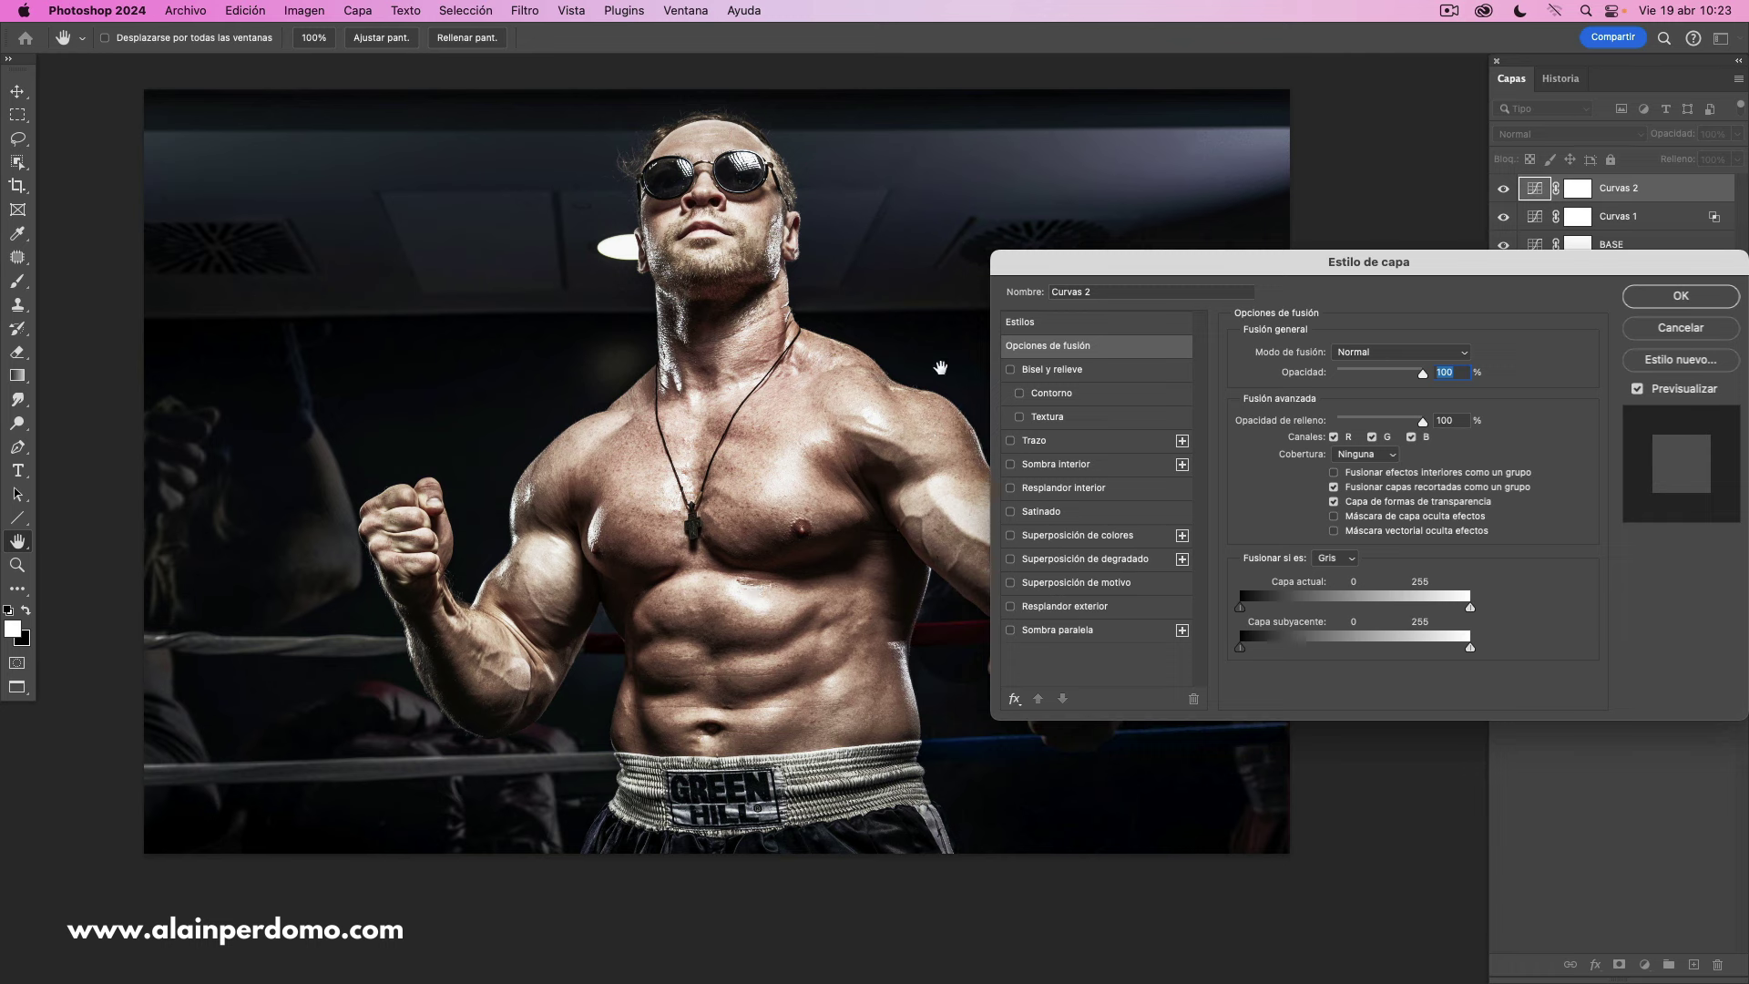
Step: Split Curvas 2's Capa subyacente black slider to 106/226 and confirm the layer style
left_click_drag(1239, 649, 1269, 649)
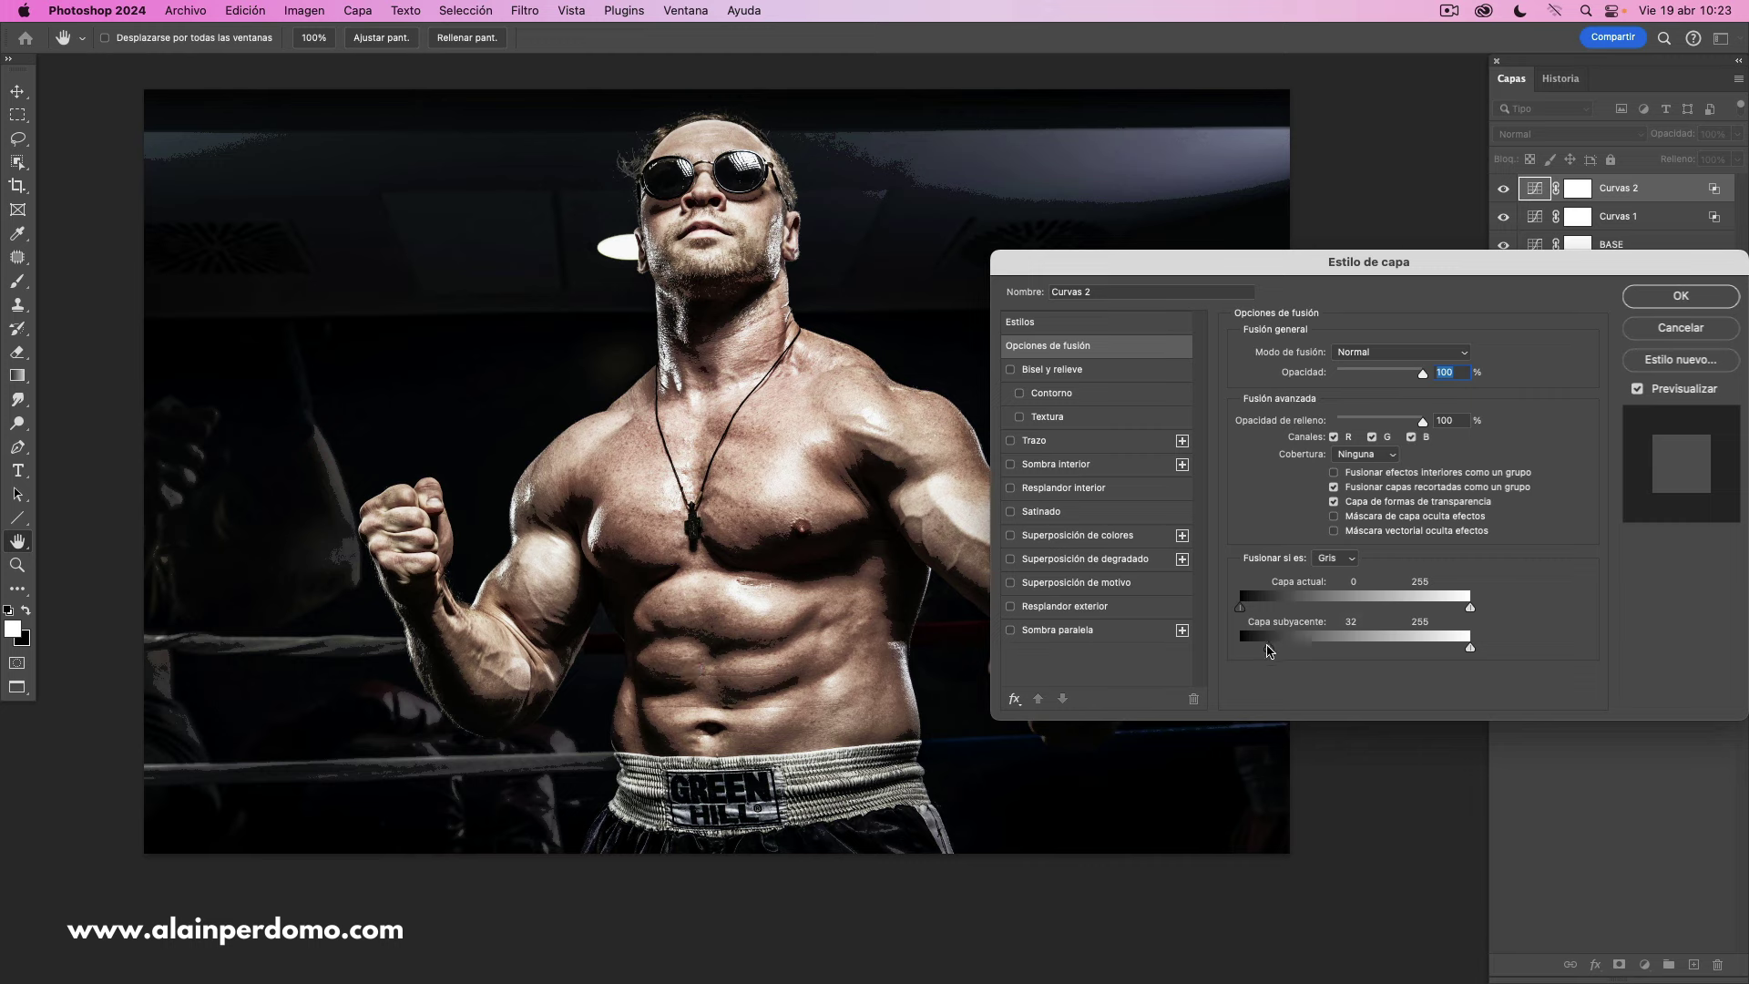
left_click_drag(1268, 649, 1409, 648)
key("alt")
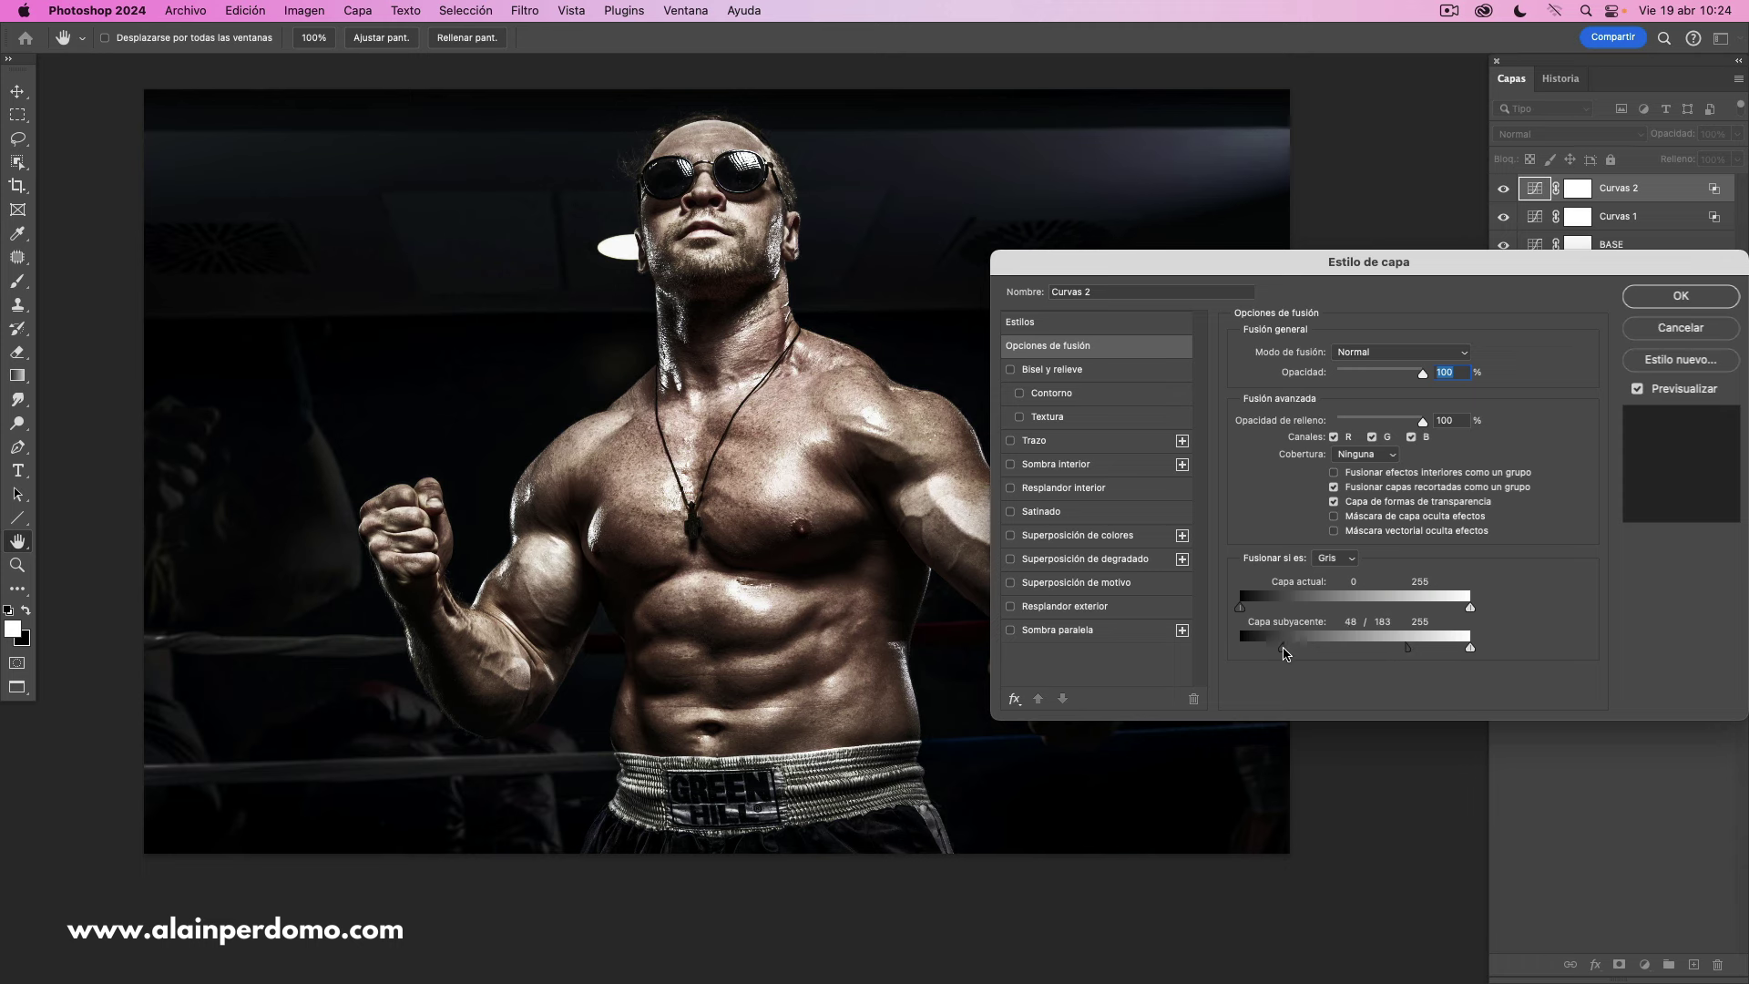
mouse_move(1284, 652)
left_mouse_down()
mouse_move(1421, 656)
mouse_move(1335, 652)
left_mouse_up()
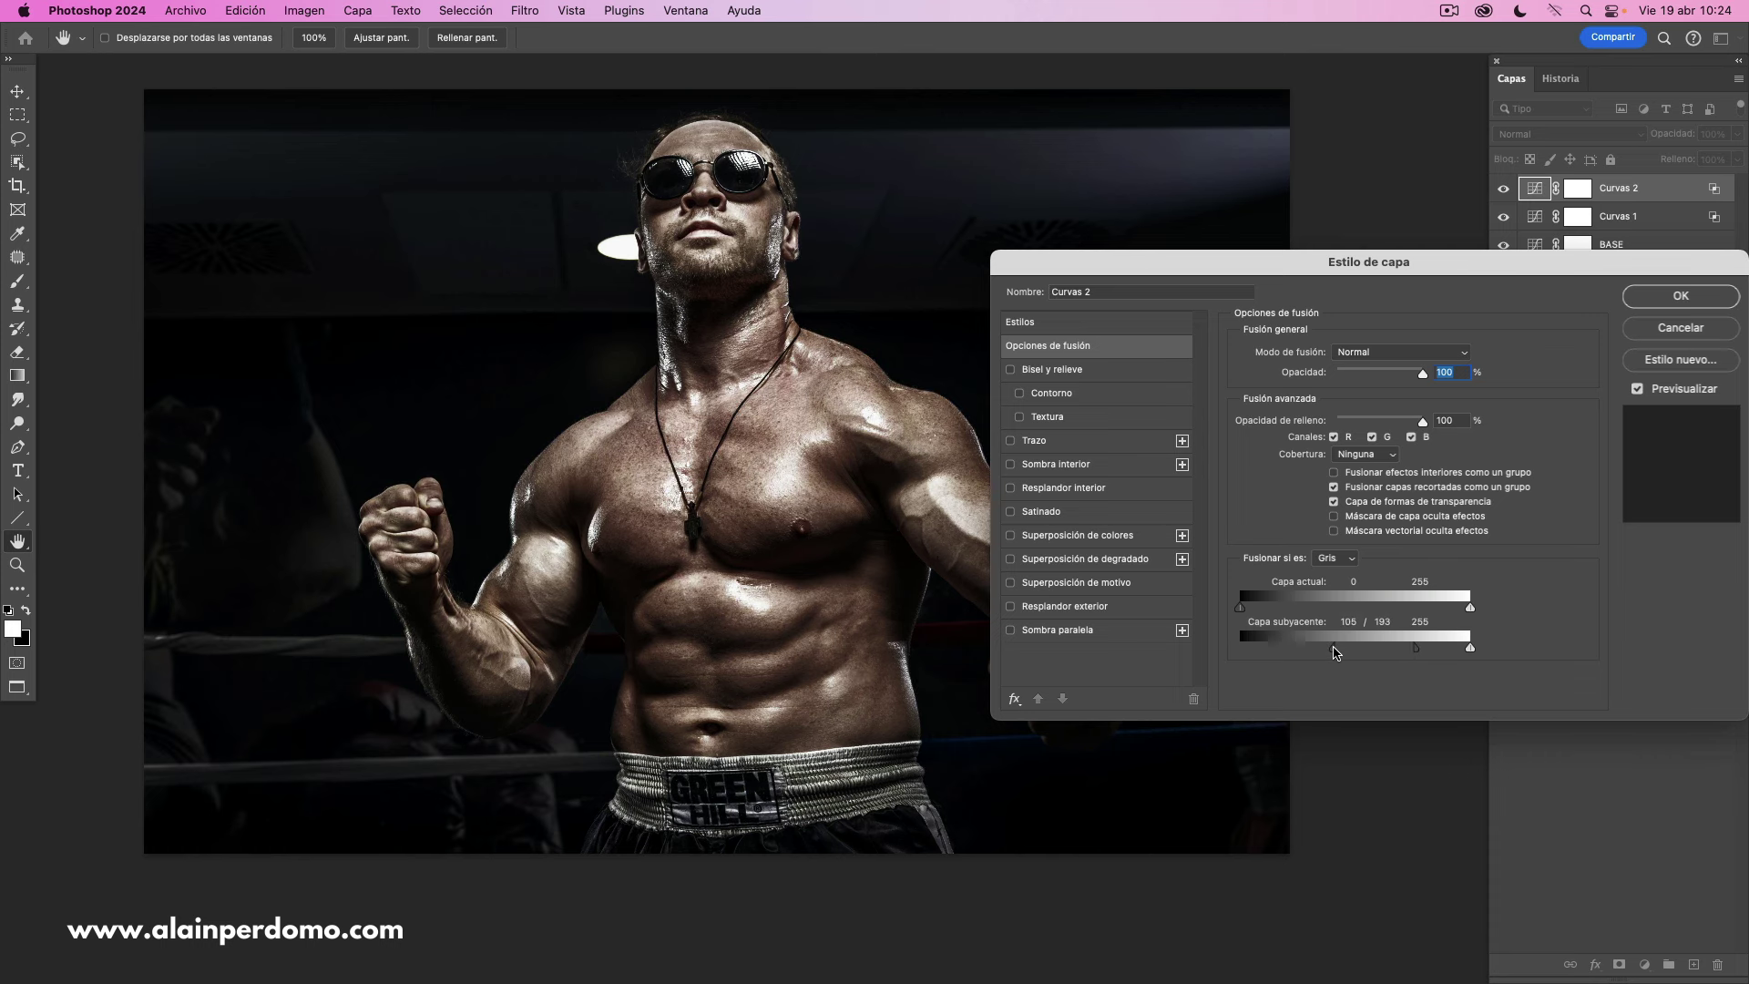
left_click_drag(1402, 654, 1450, 652)
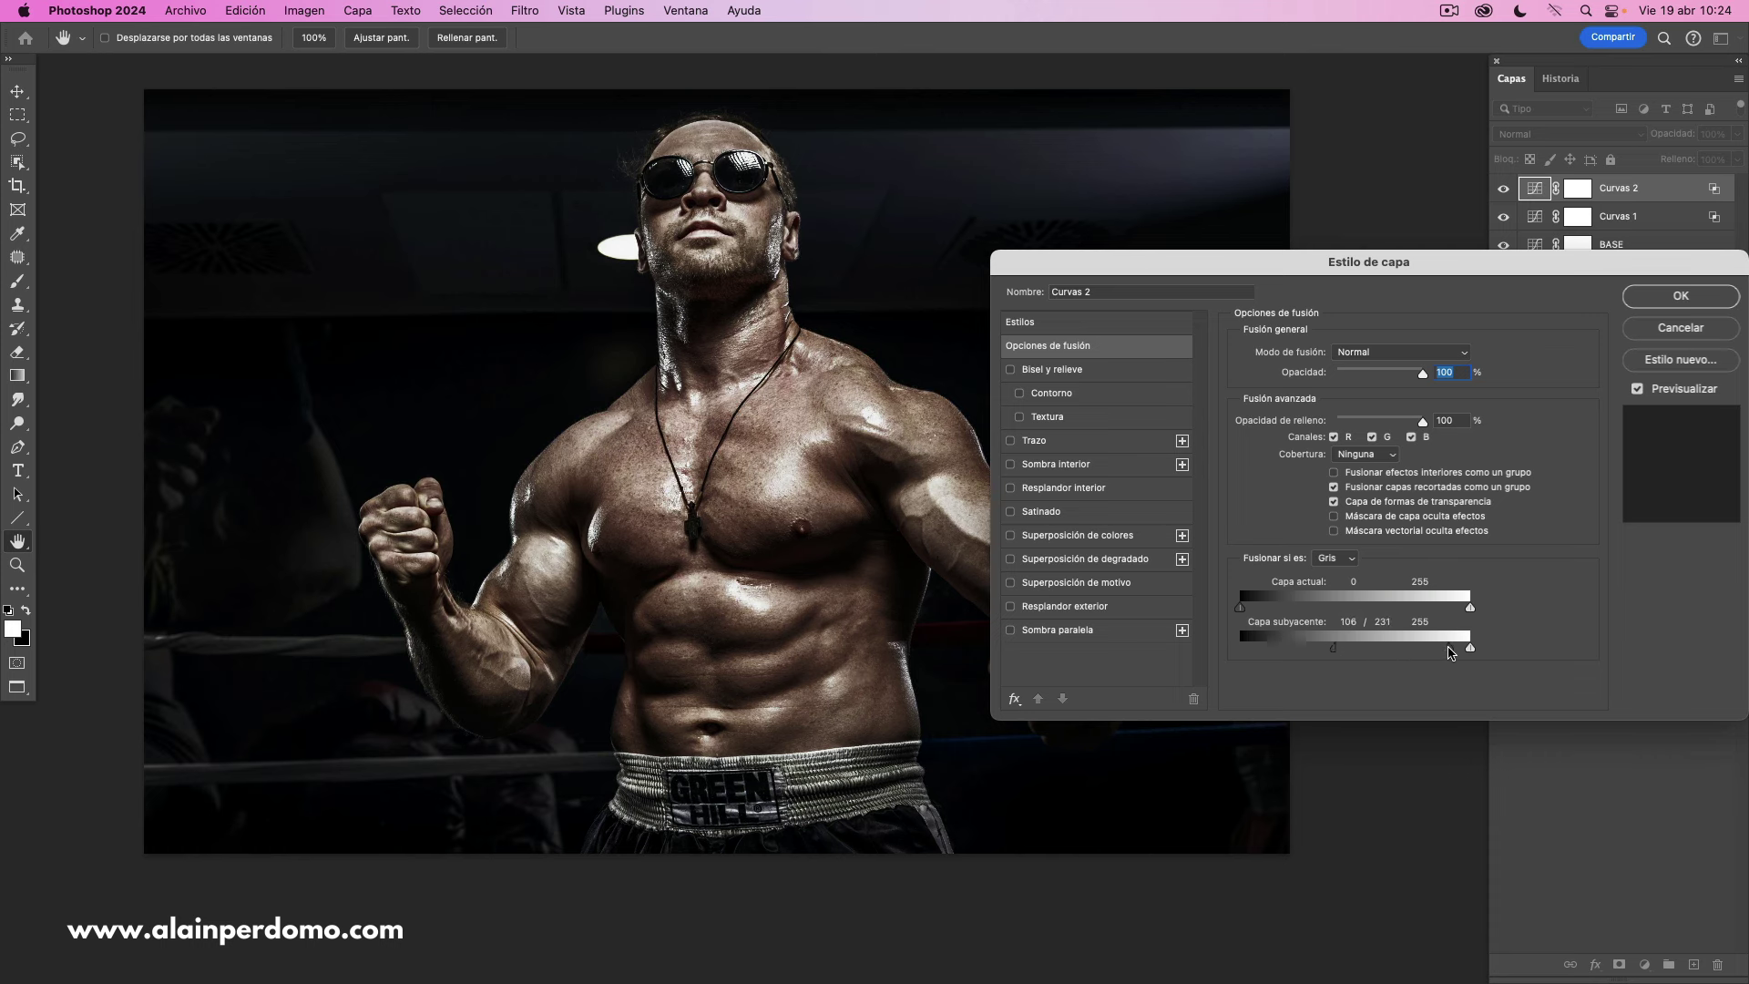
left_click(1674, 296)
left_click(1578, 192)
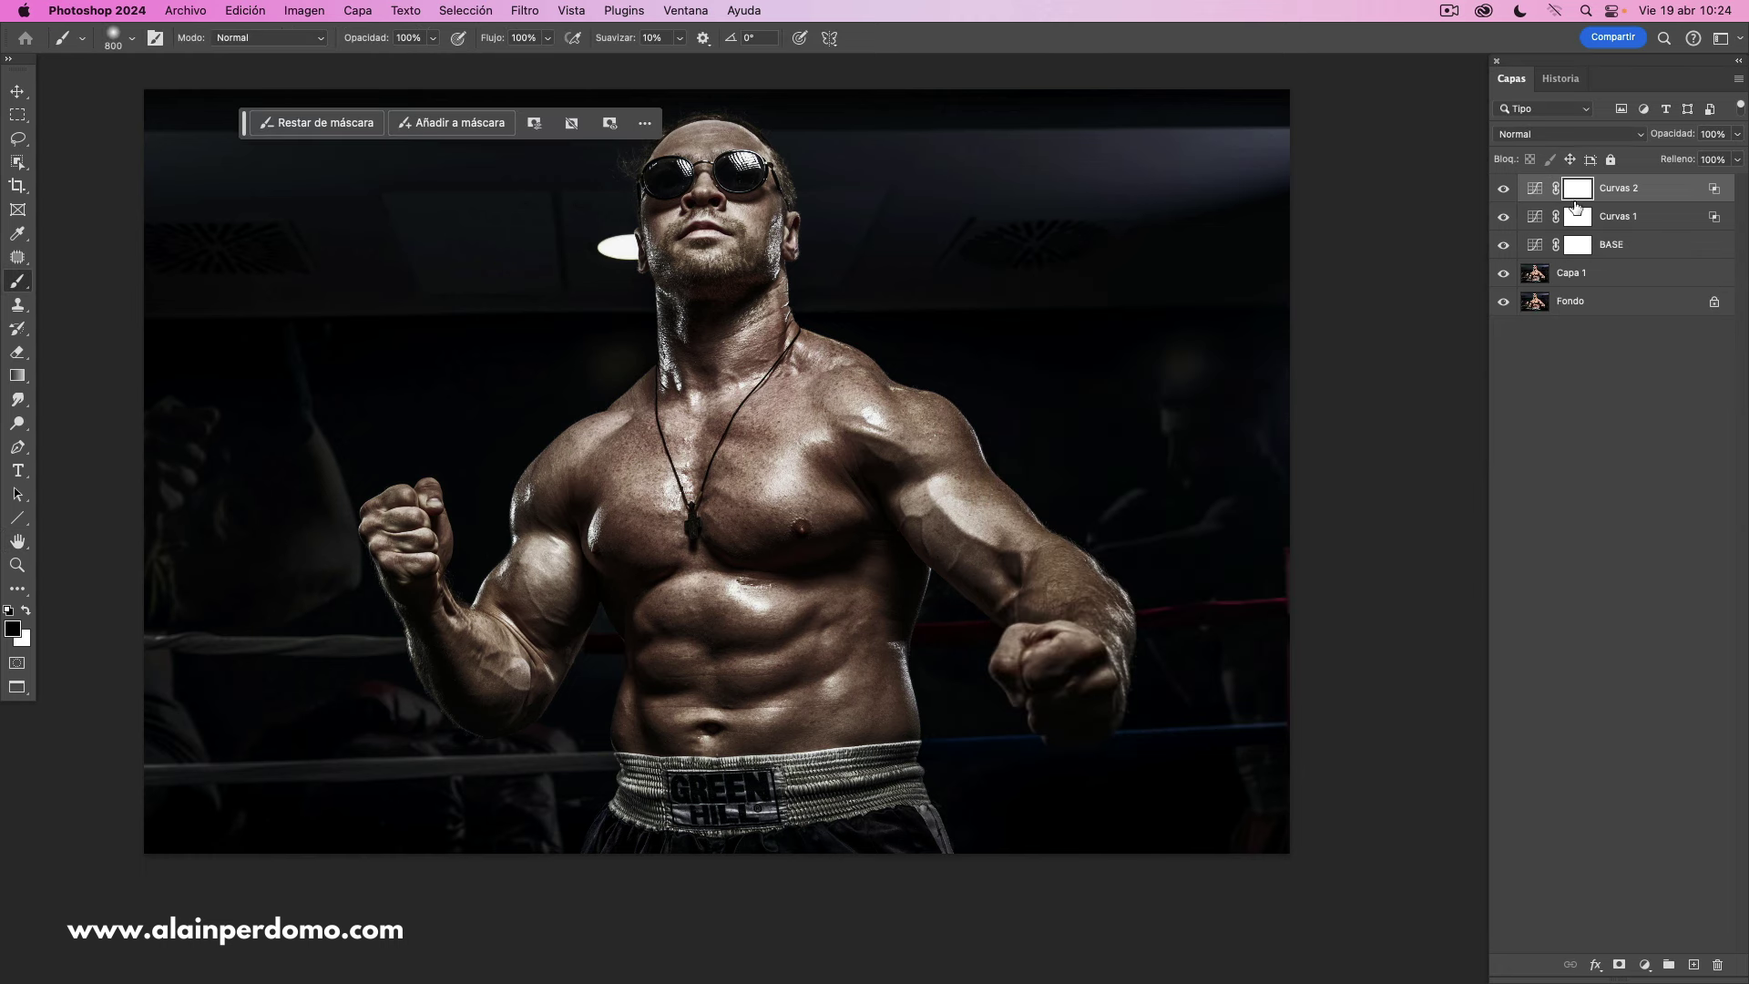
Step: Invert Curvas 2's mask, paint the abdomen back with a 500 px brush, and set opacity 38%
key("ctrl+i")
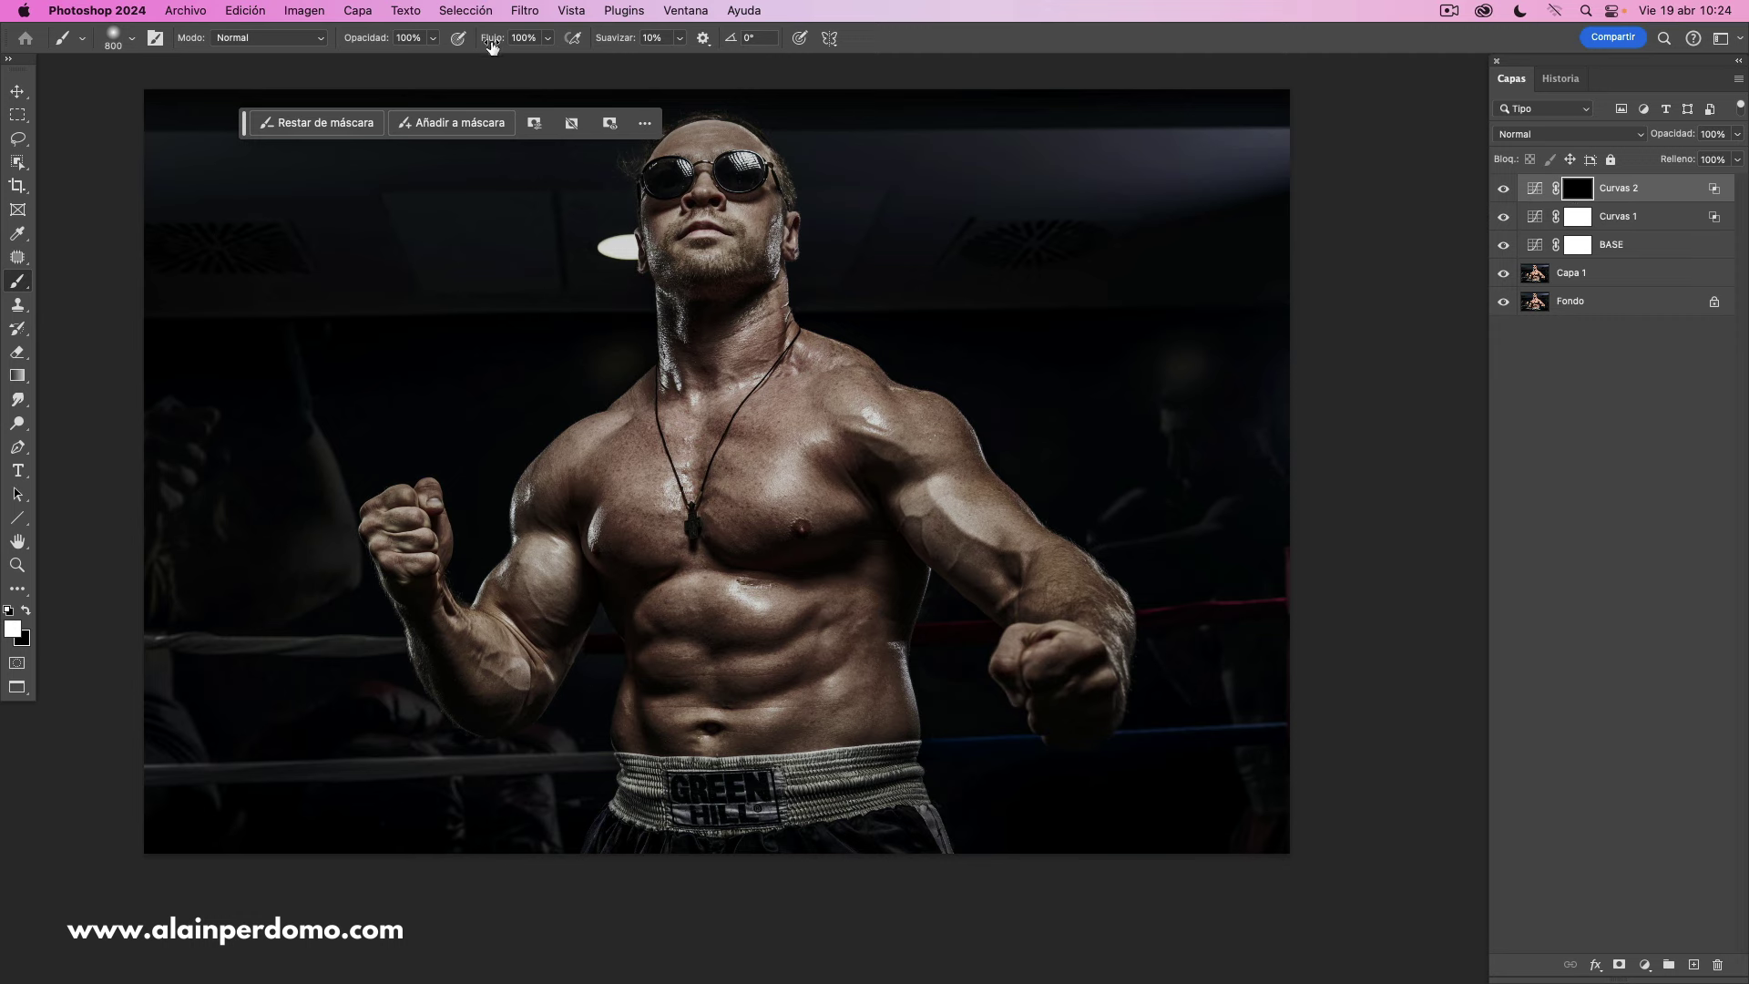
key("bracketleft")
key("bracketleft")
key("bracketleft")
right_click(794, 631)
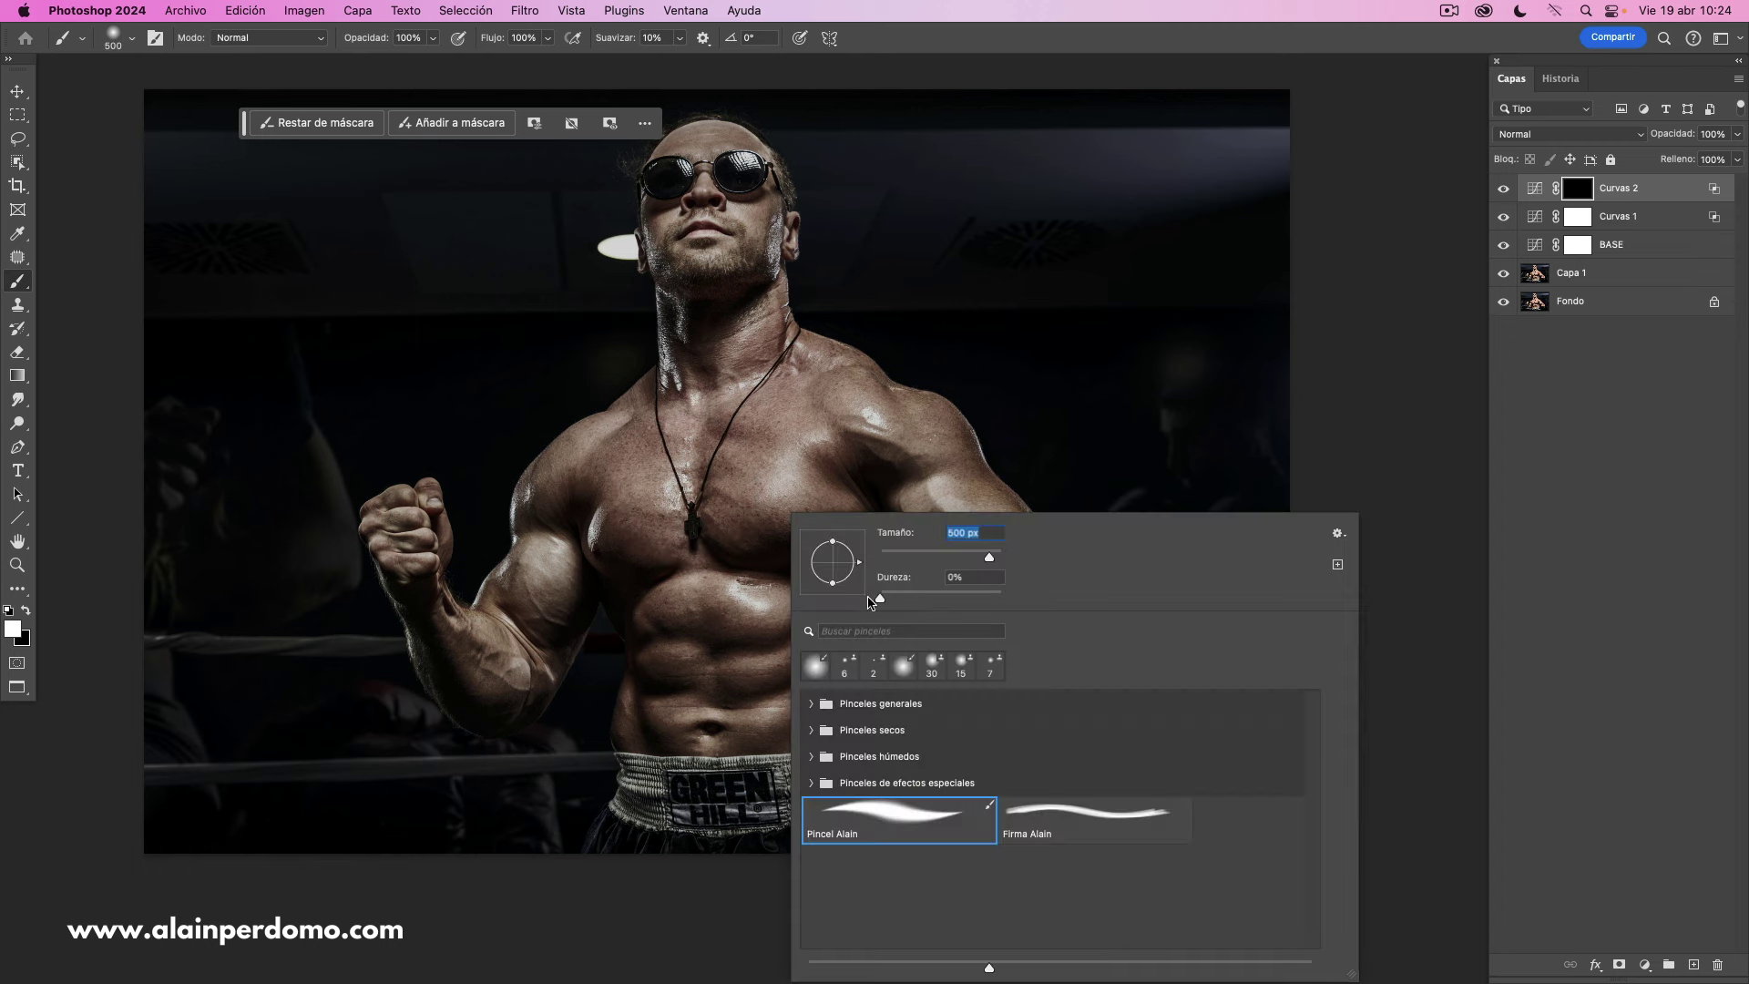
key("Return")
mouse_move(742, 586)
left_mouse_down()
mouse_move(752, 660)
mouse_move(718, 699)
mouse_move(724, 643)
left_mouse_up()
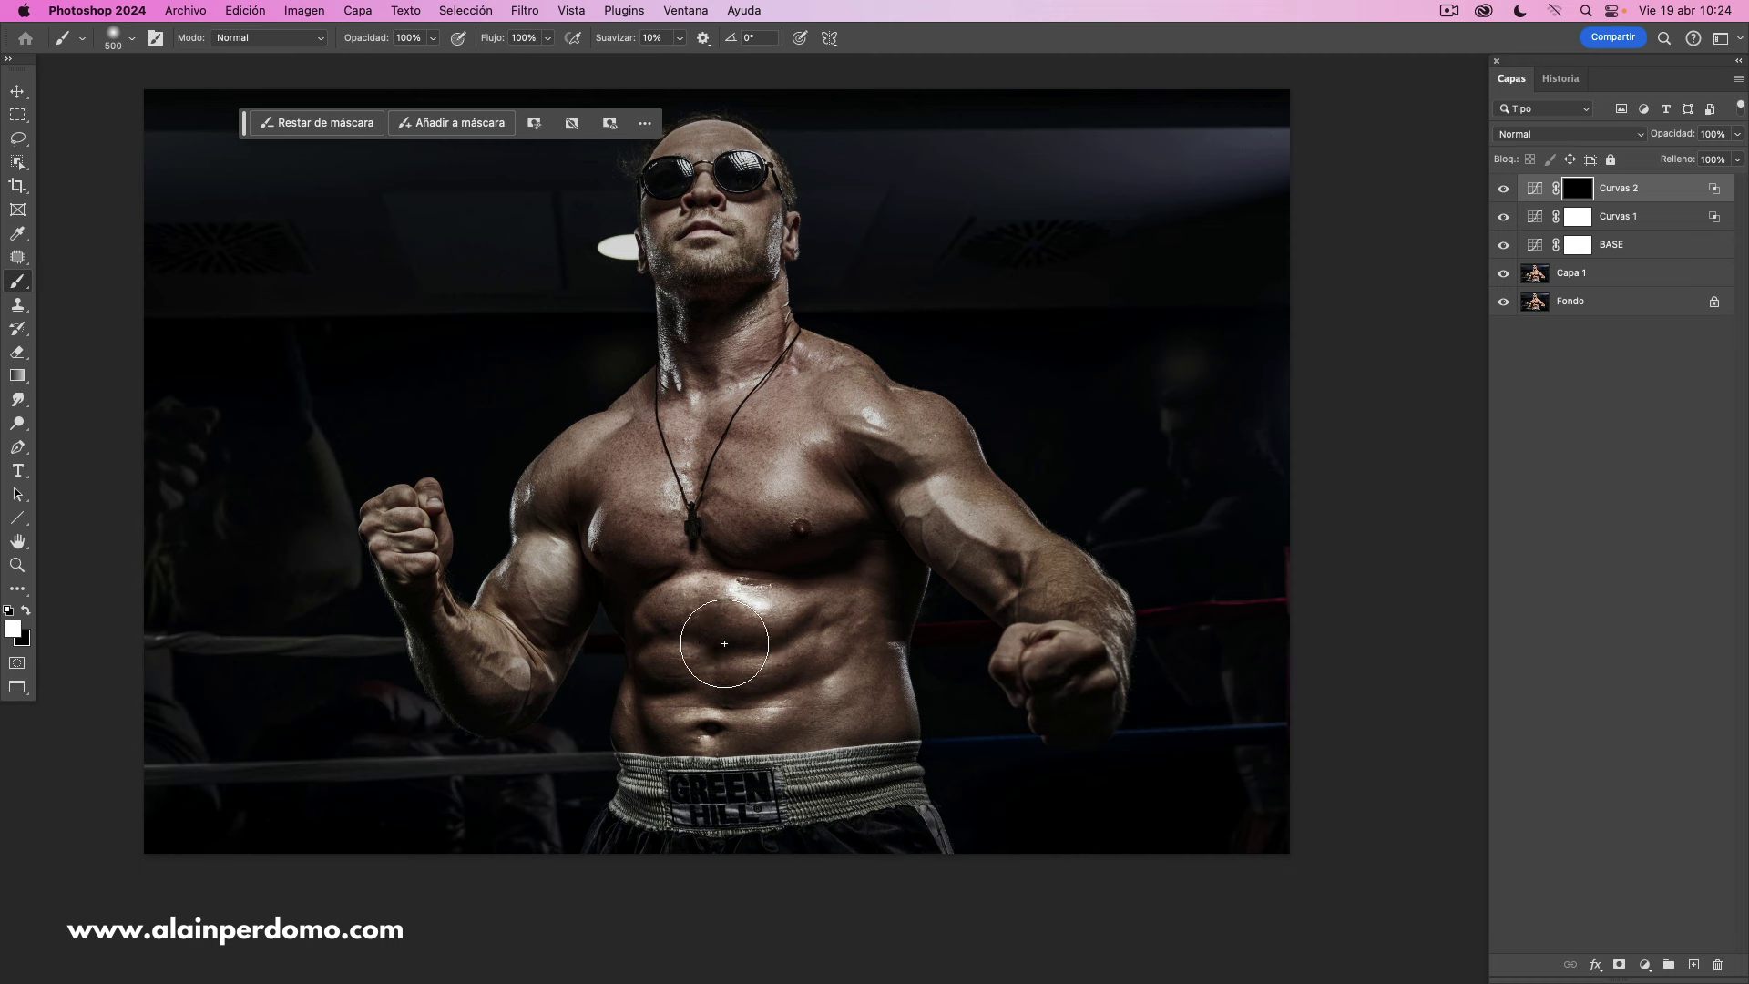
left_click(1504, 190)
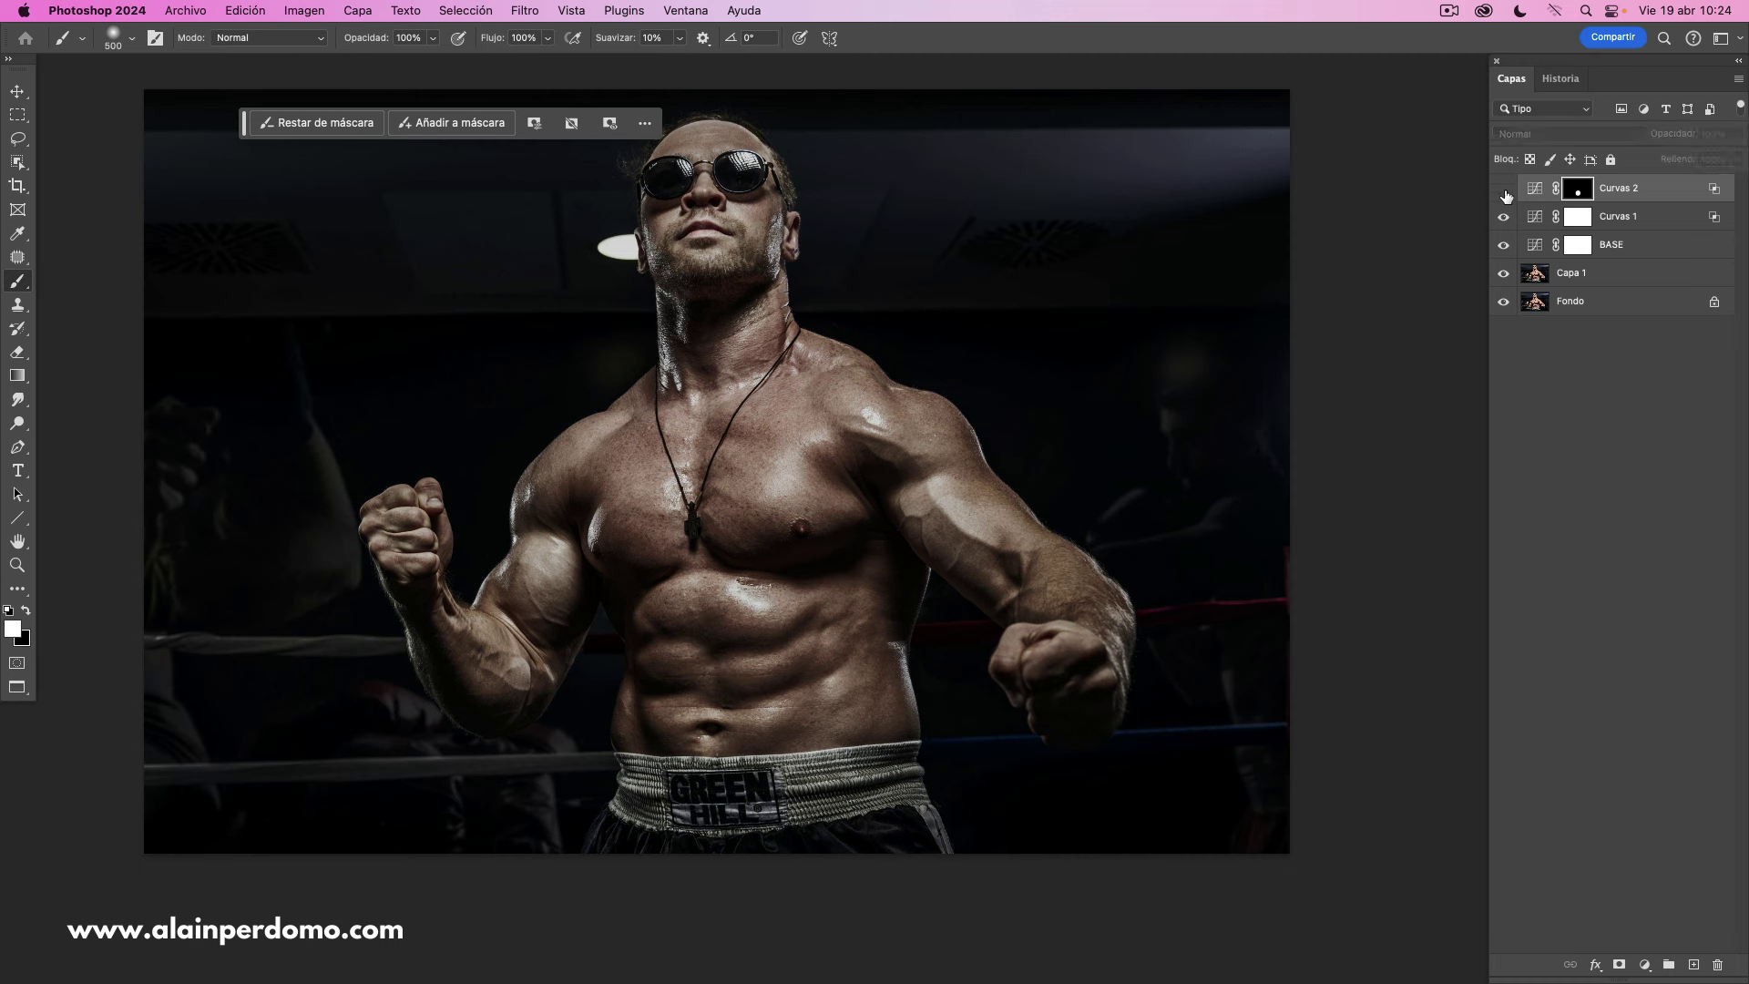
left_click(1504, 190)
left_click(1504, 190)
left_click(1503, 191)
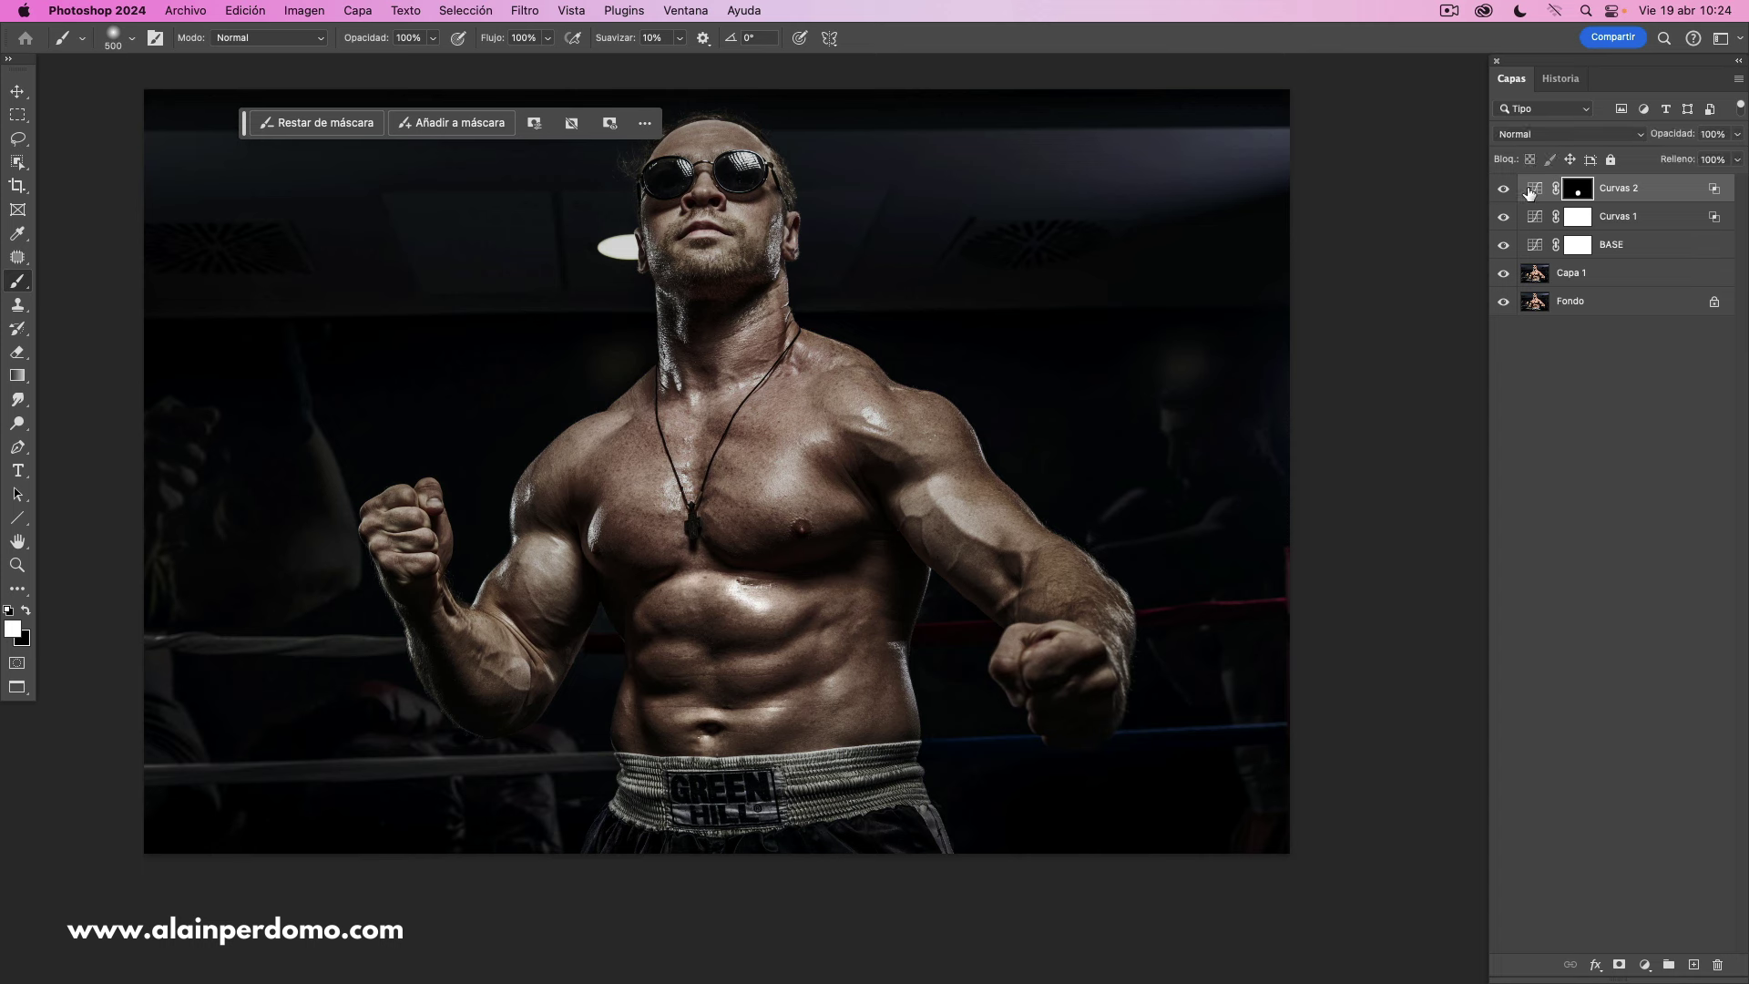
left_click_drag(1676, 137, 1592, 130)
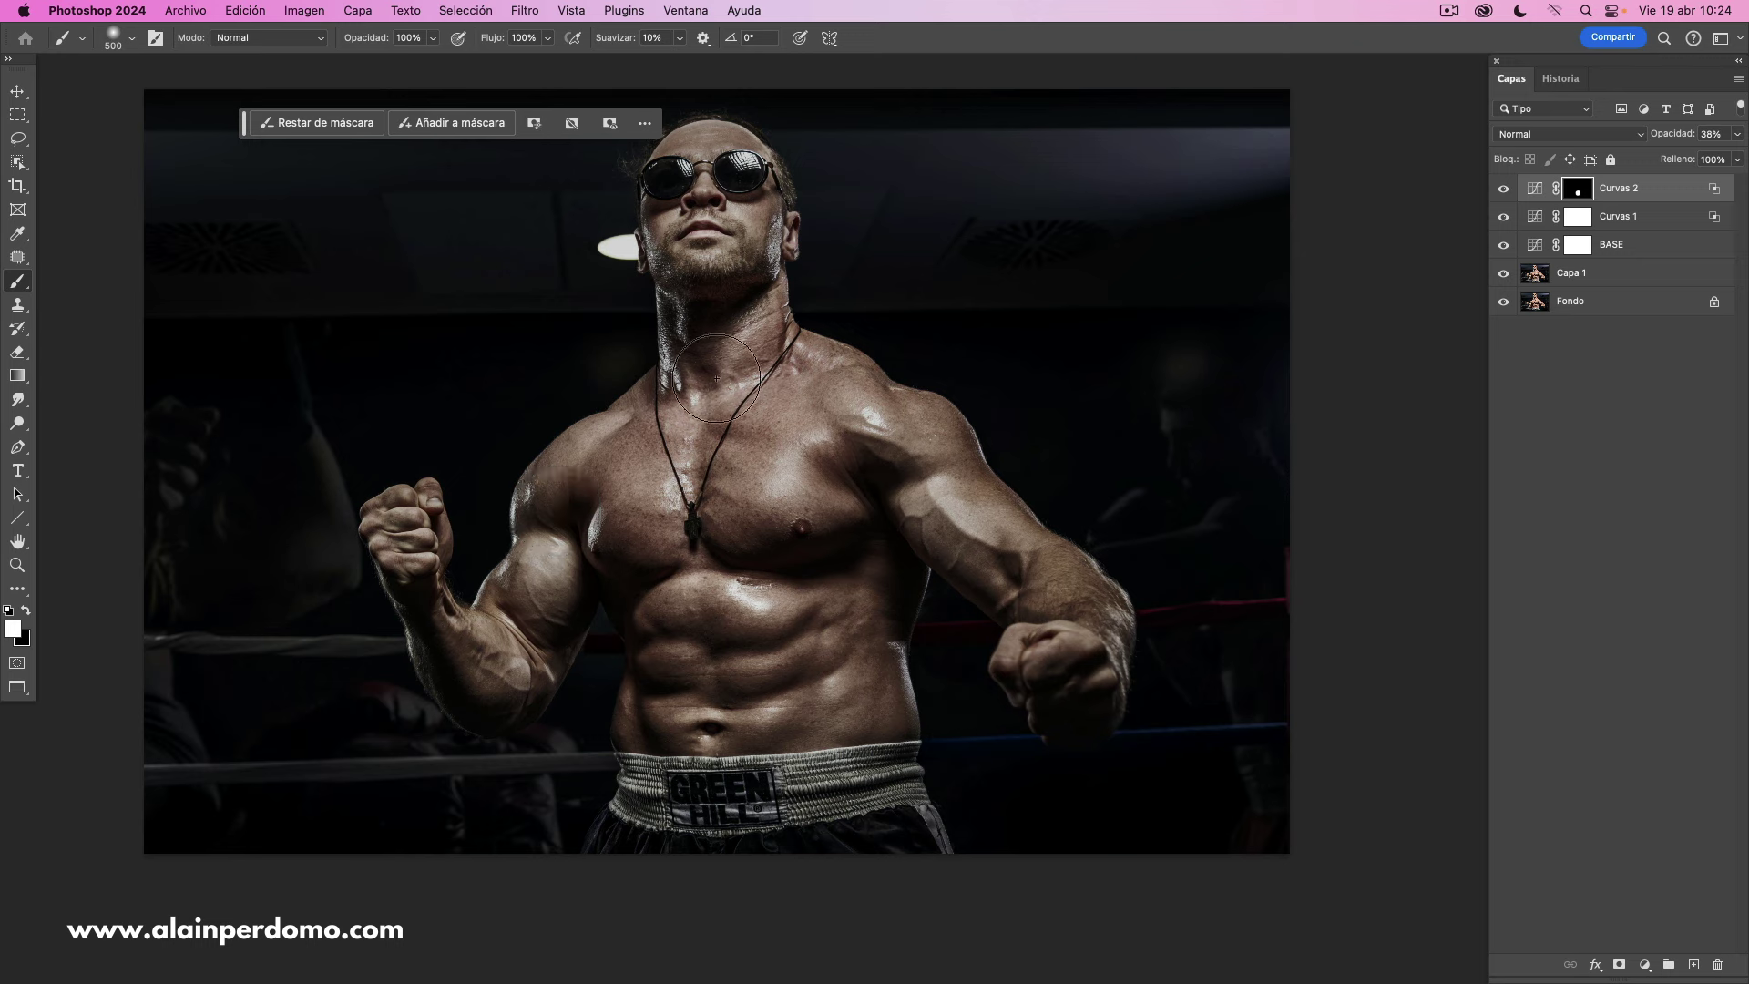
Step: Add a Curvas 3 layer with its curve bent upward to brighten
left_click(1647, 962)
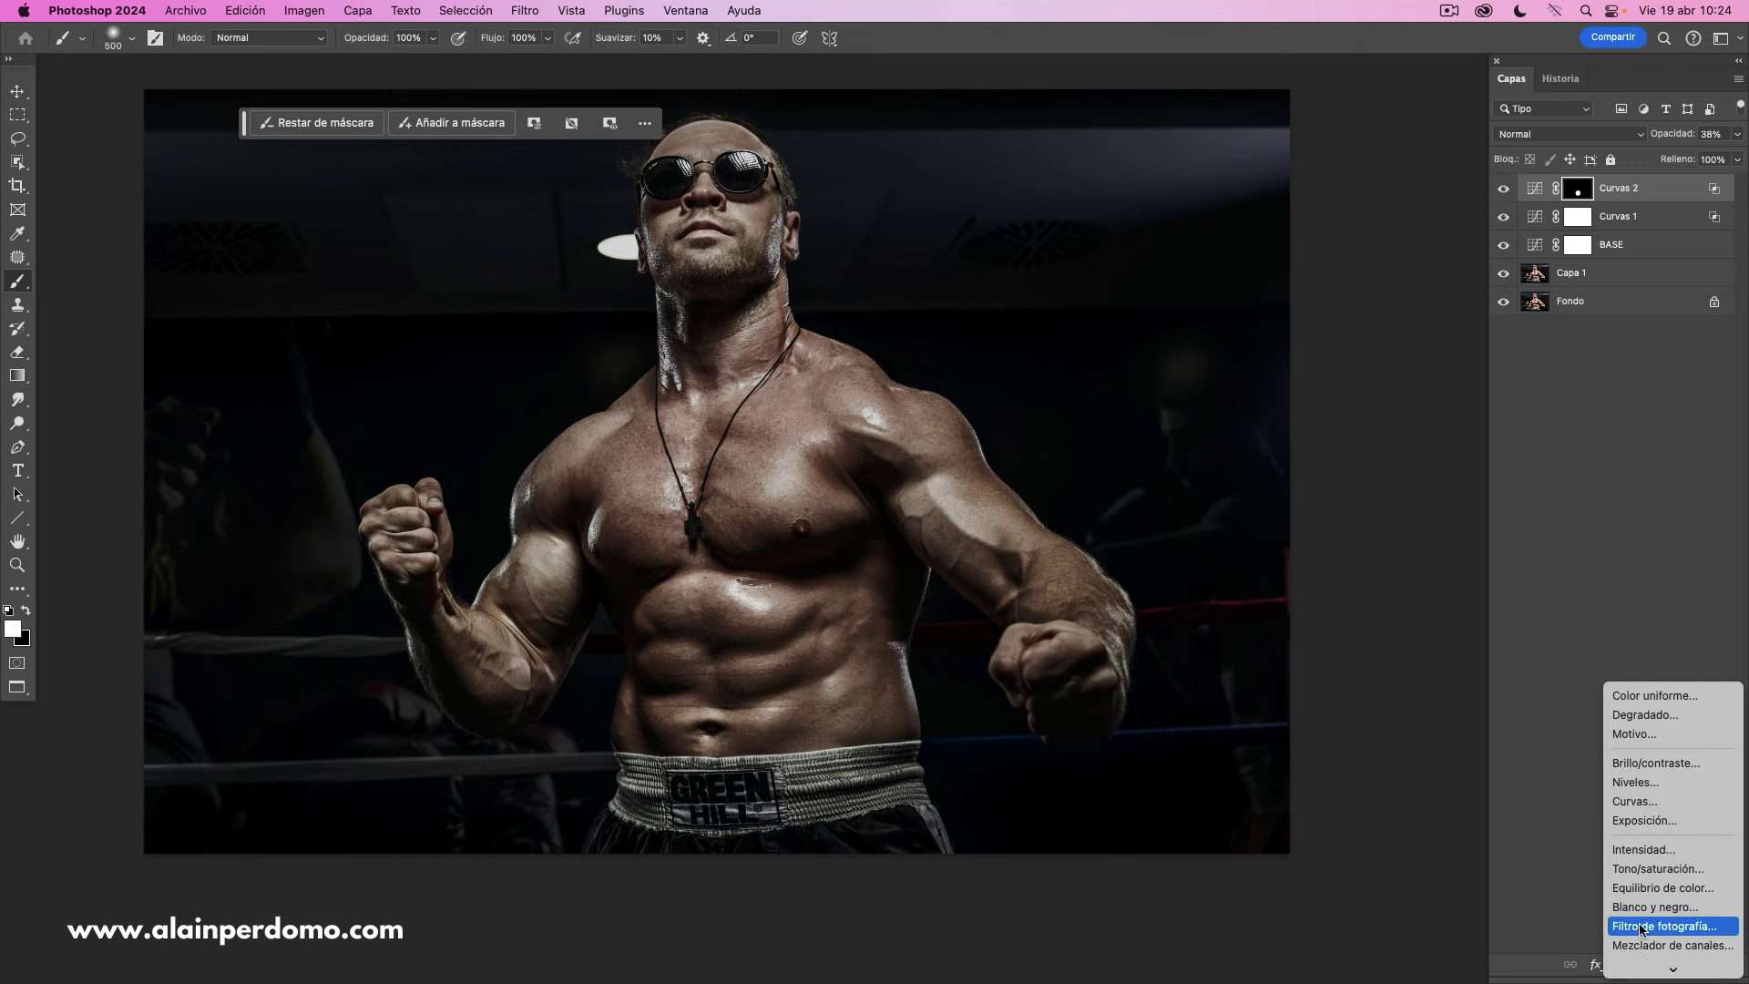
left_click(1635, 802)
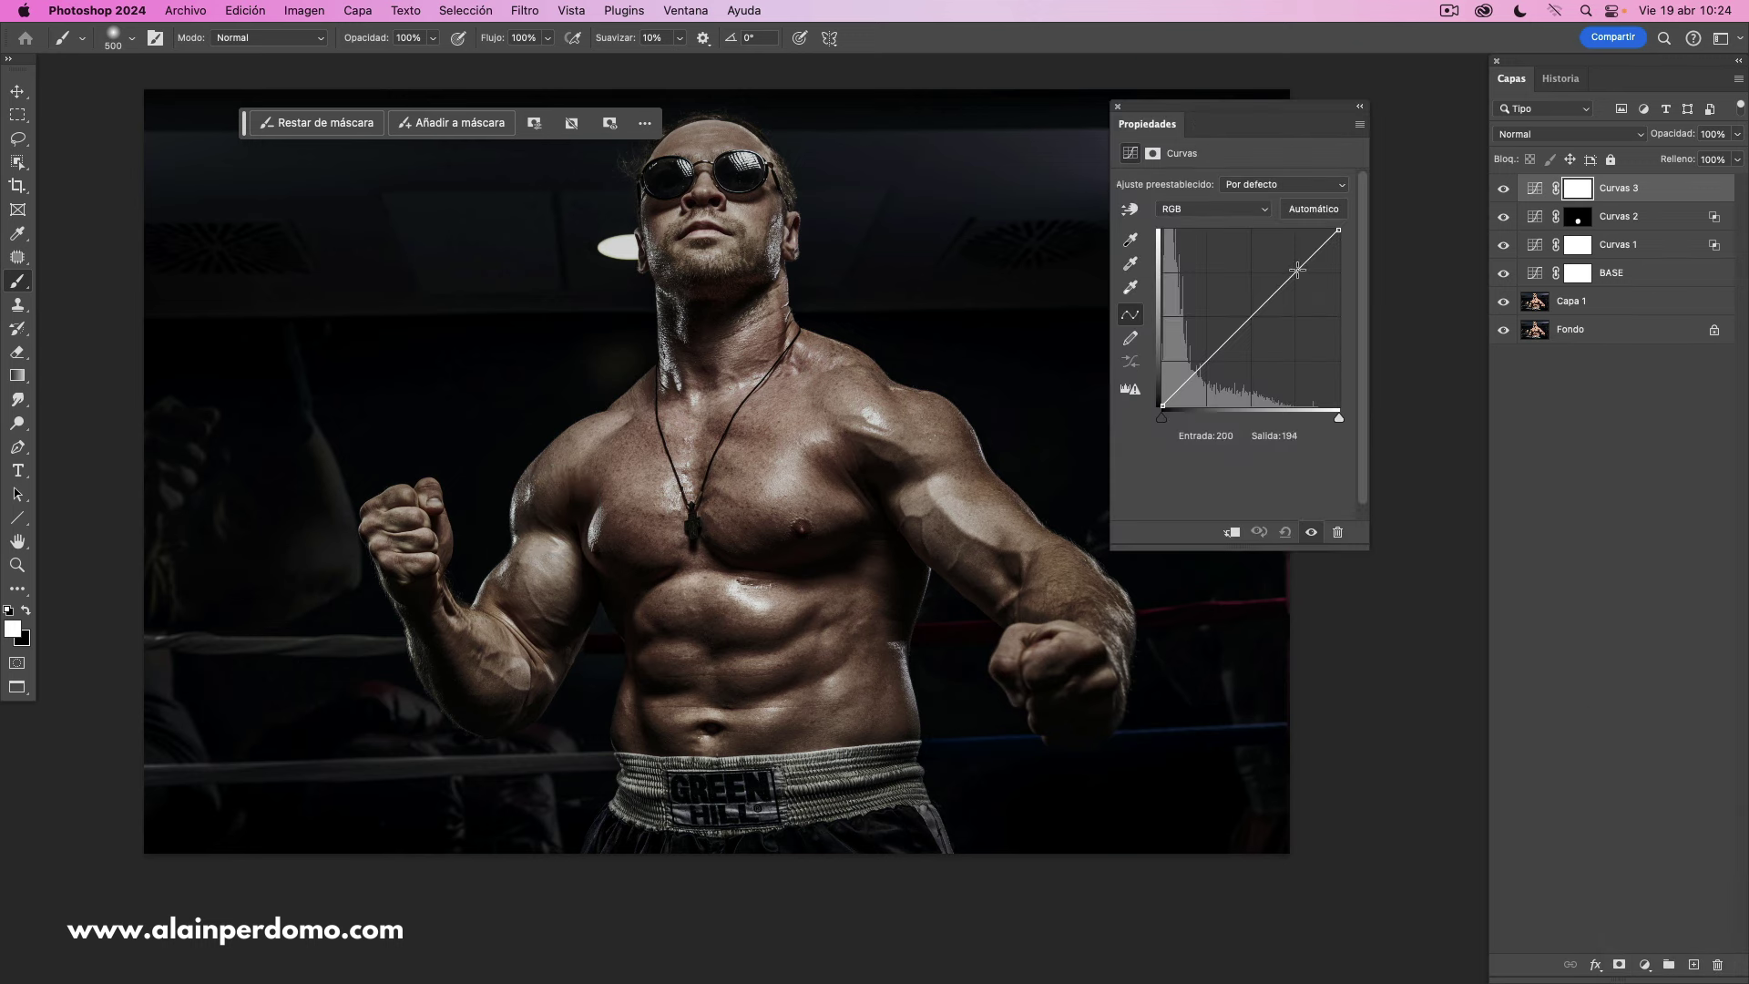
left_click_drag(1297, 270, 1271, 256)
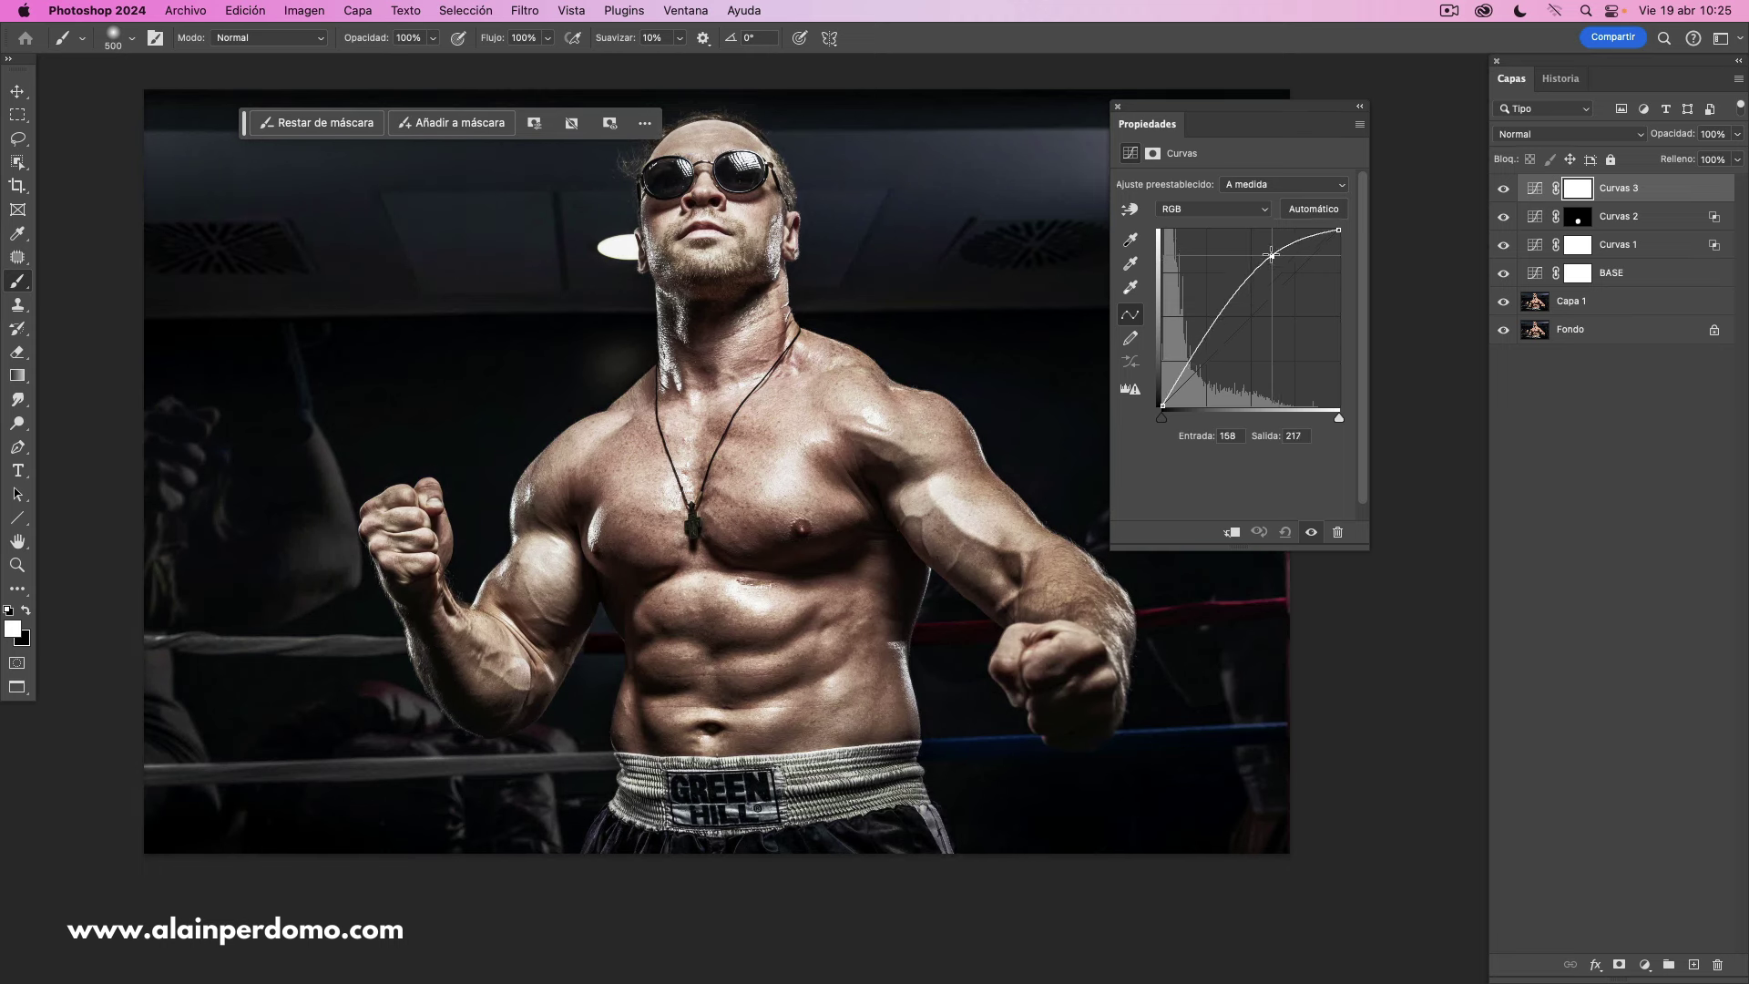
left_click(1118, 107)
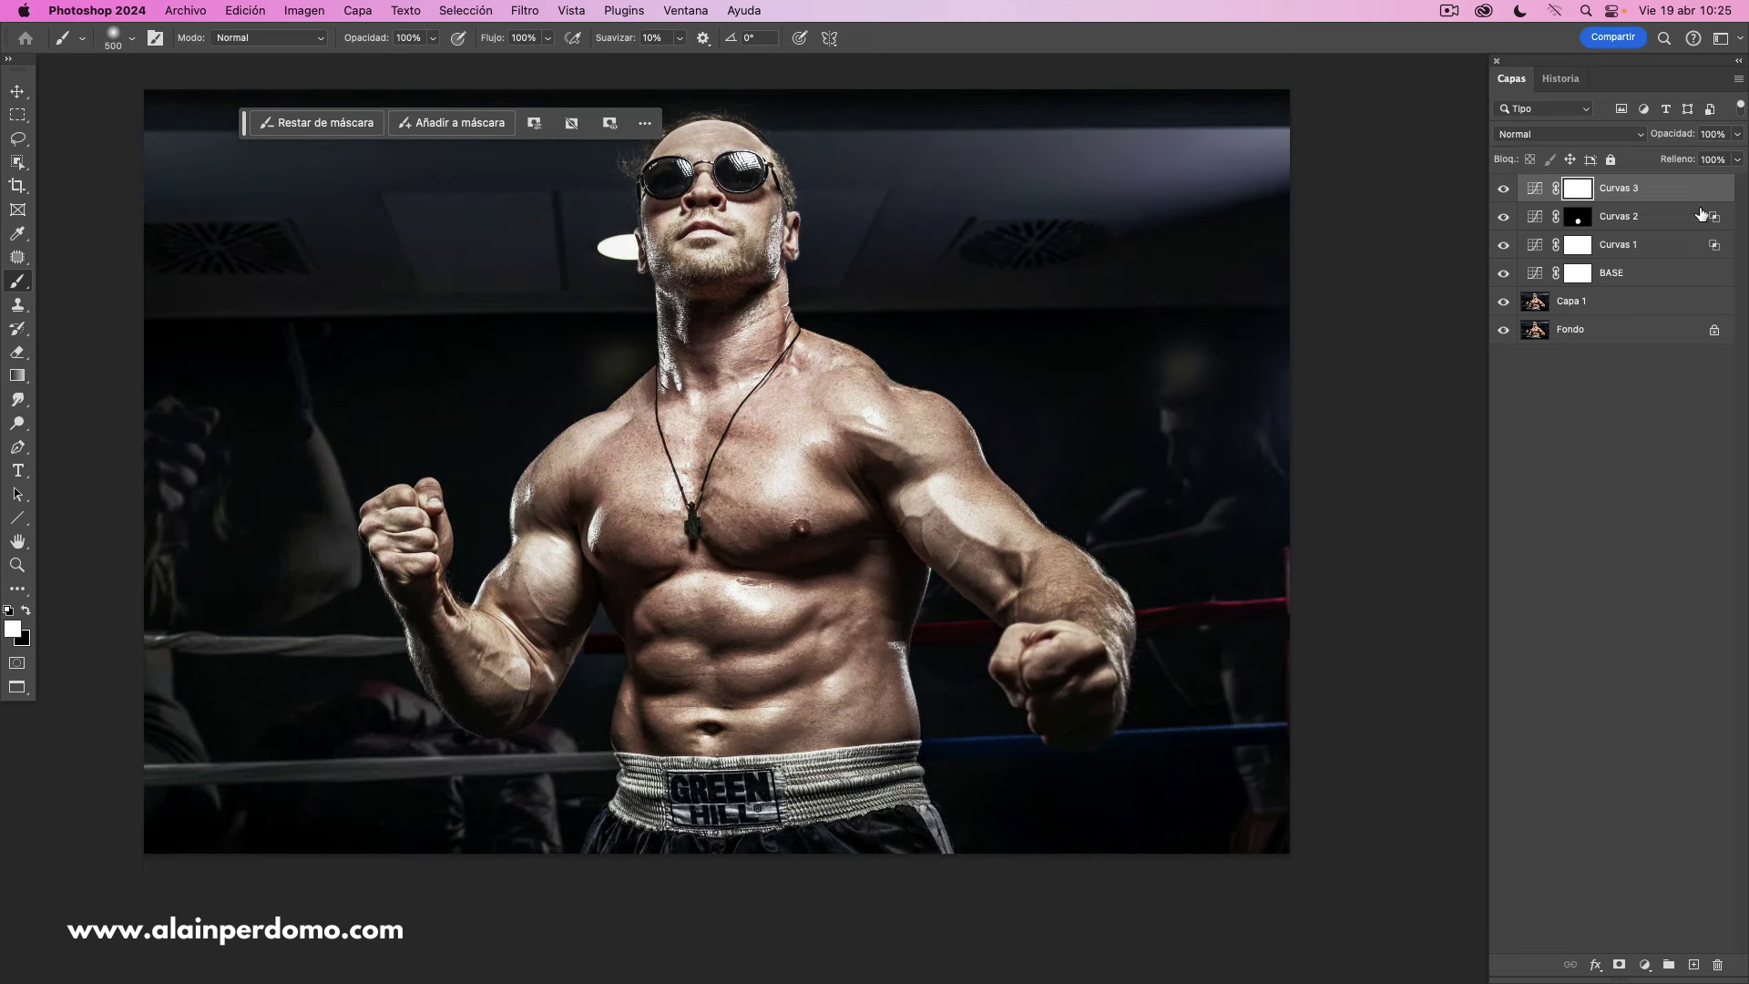
Step: Split Curvas 3's Capa subyacente black slider to 131/232 and apply the layer style
double_click(1674, 191)
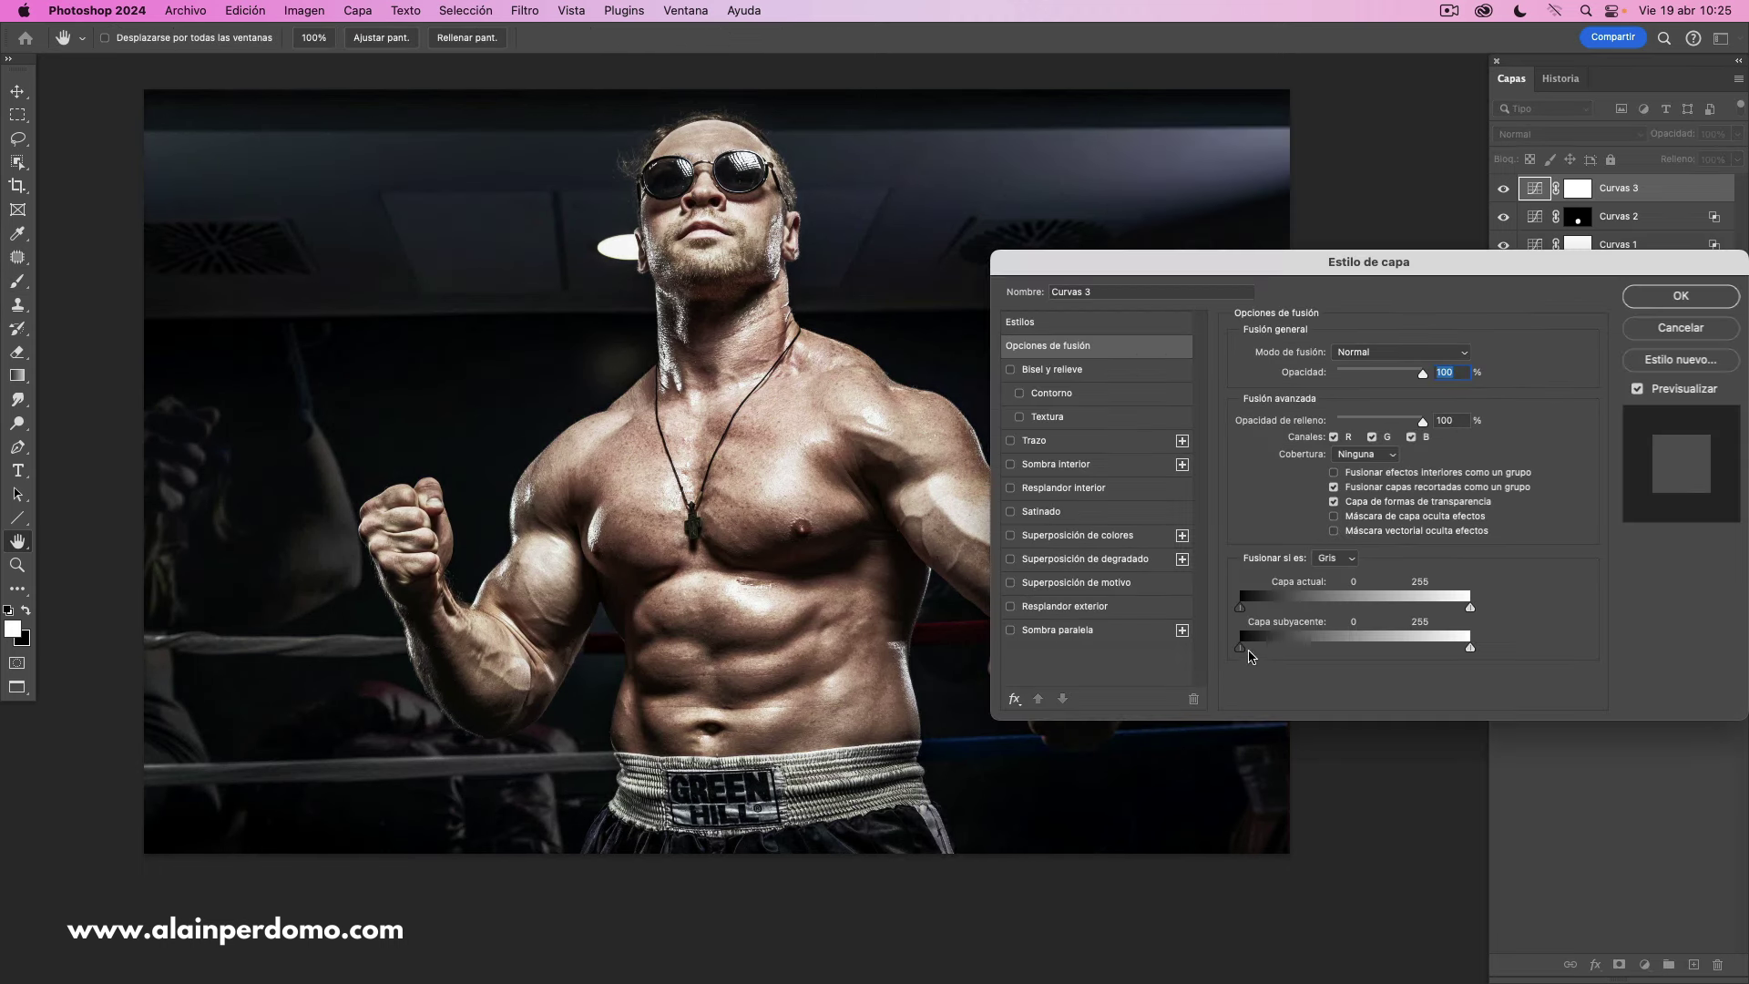
left_click_drag(1249, 650, 1429, 649)
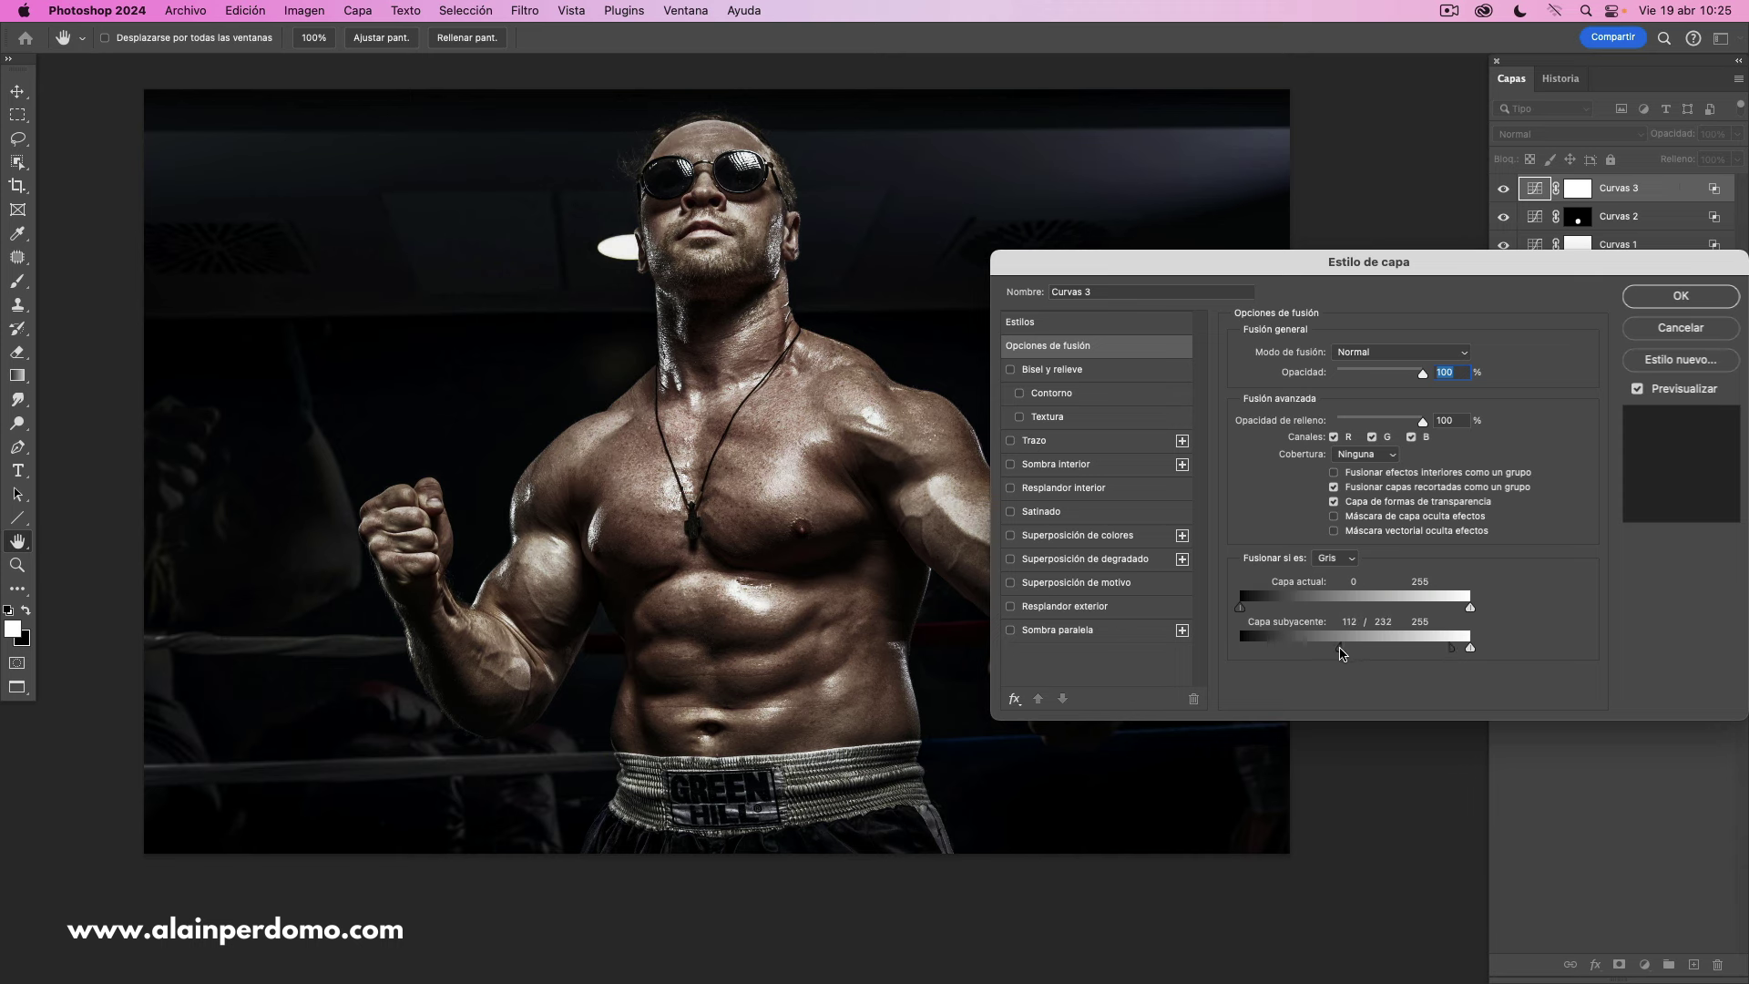
left_click_drag(1340, 649, 1347, 649)
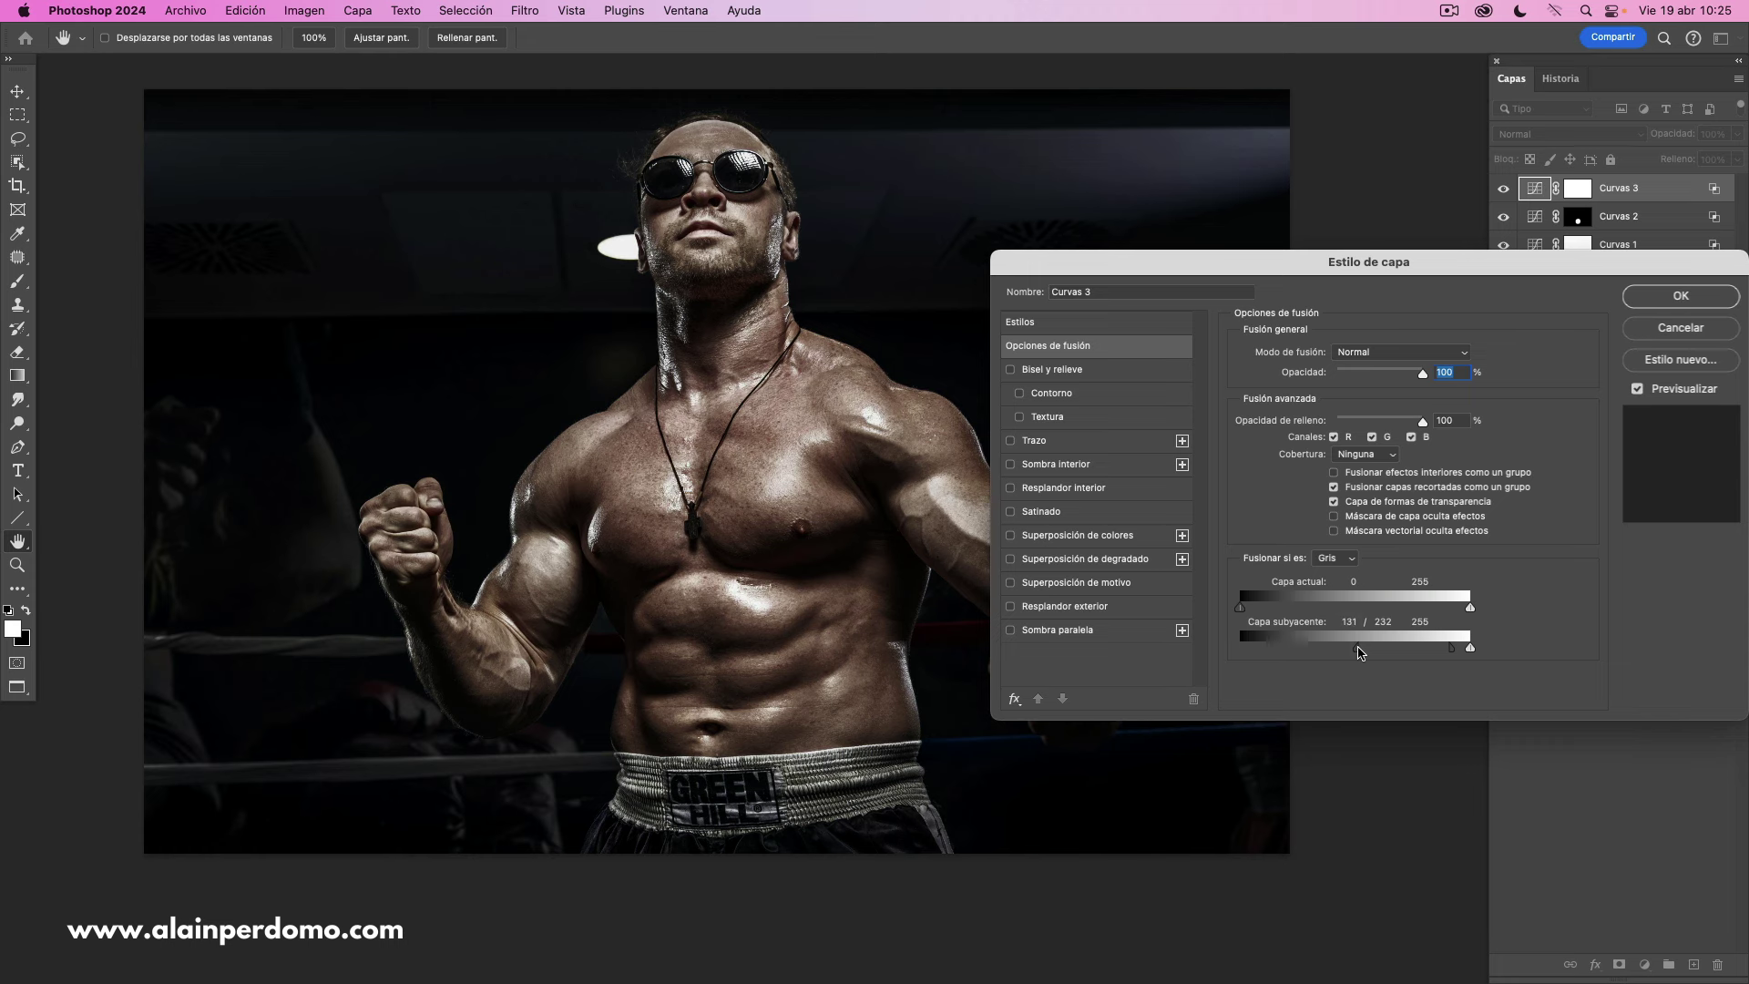
left_click(1650, 303)
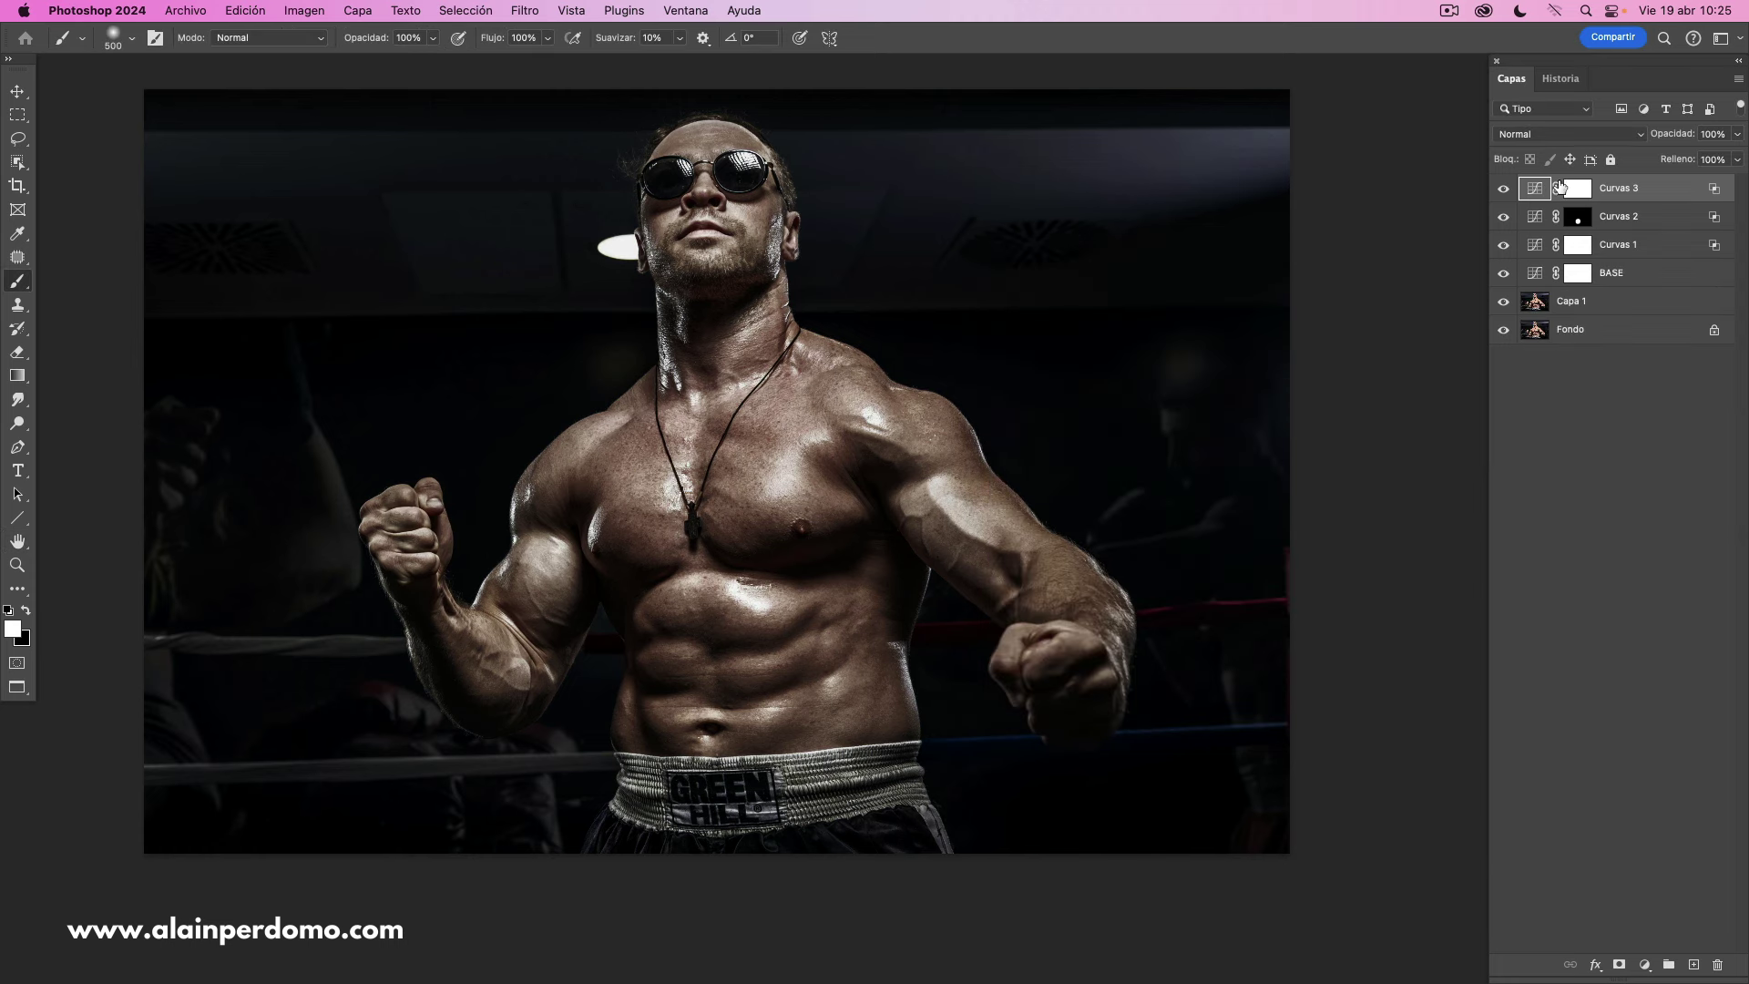
Step: Invert the Curvas 3 mask and paint the brightening back onto the chest
left_click(1581, 193)
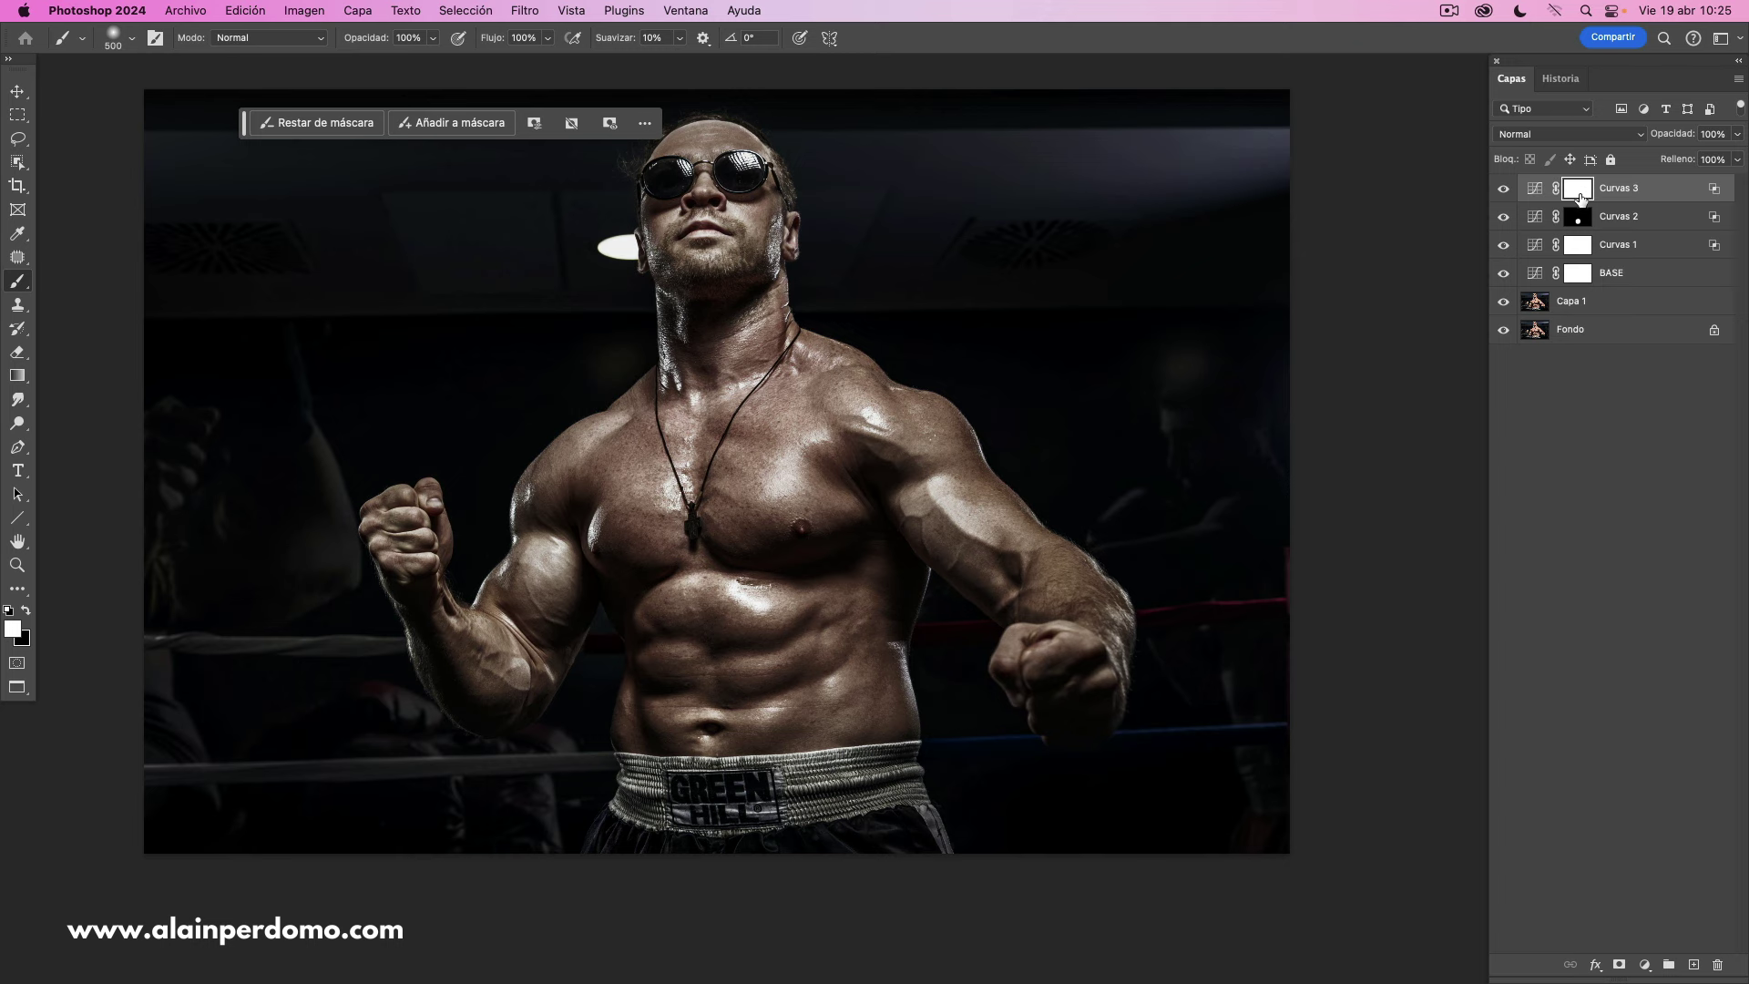
key("ctrl+i")
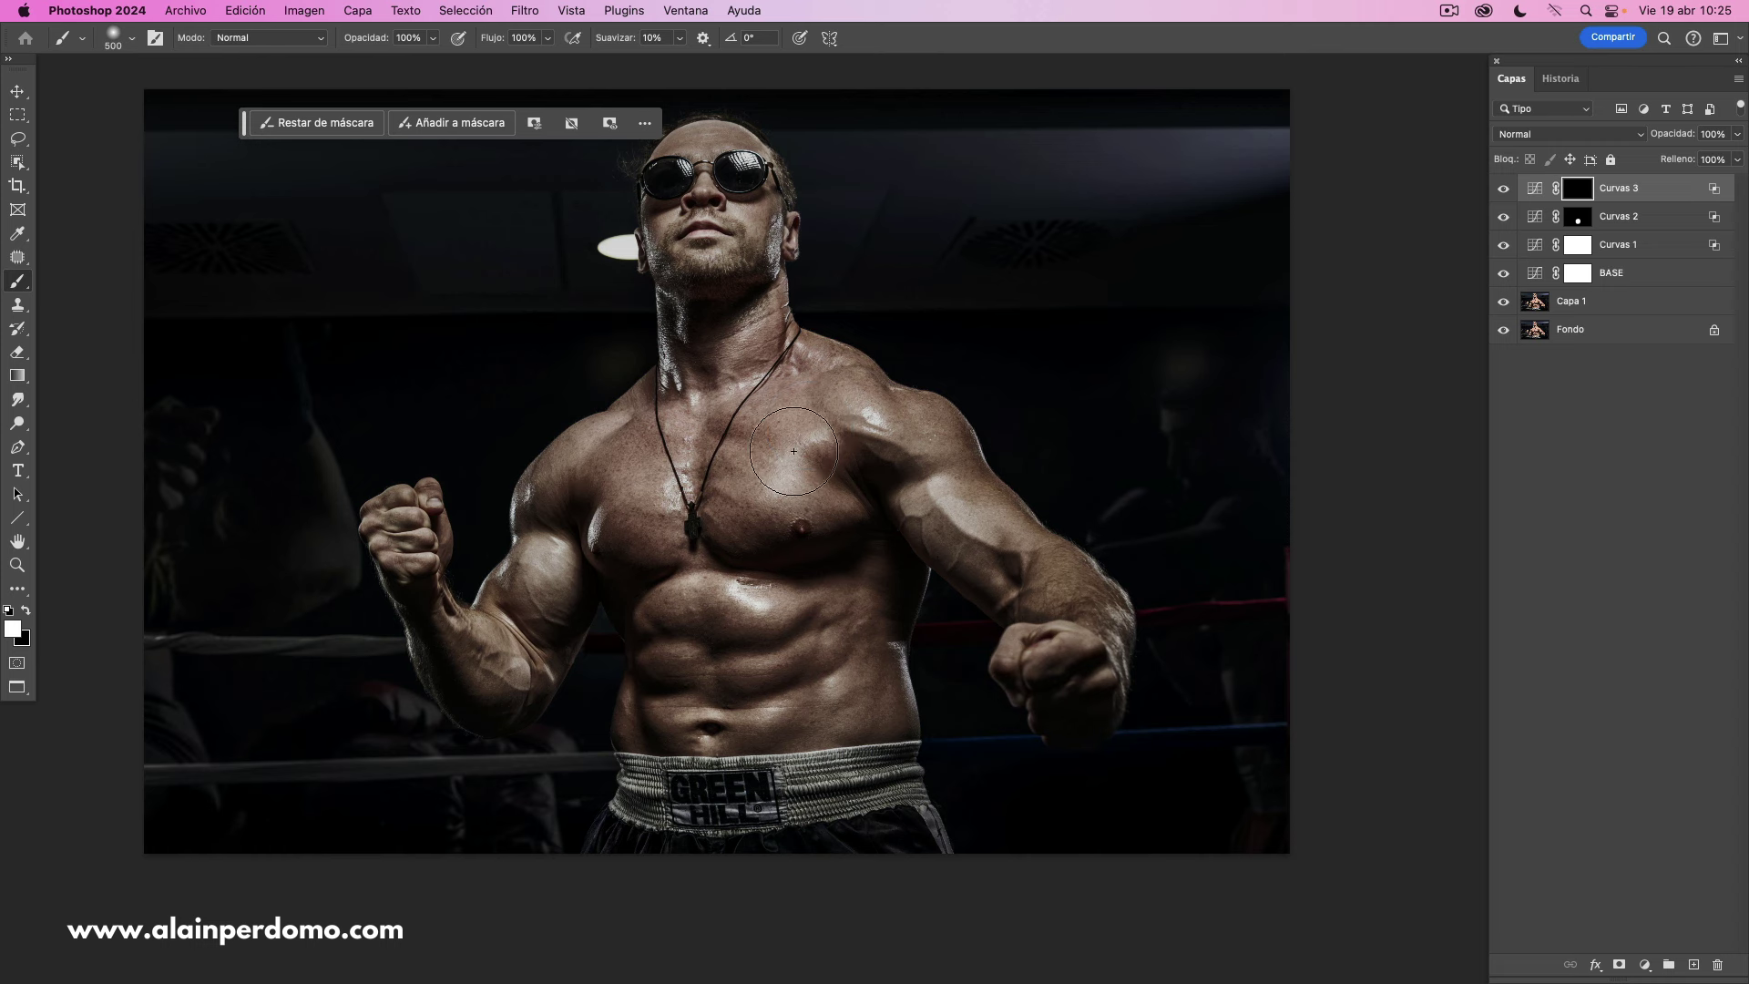
mouse_move(793, 451)
left_mouse_down()
mouse_move(743, 481)
mouse_move(633, 452)
mouse_move(790, 408)
mouse_move(784, 481)
left_mouse_up()
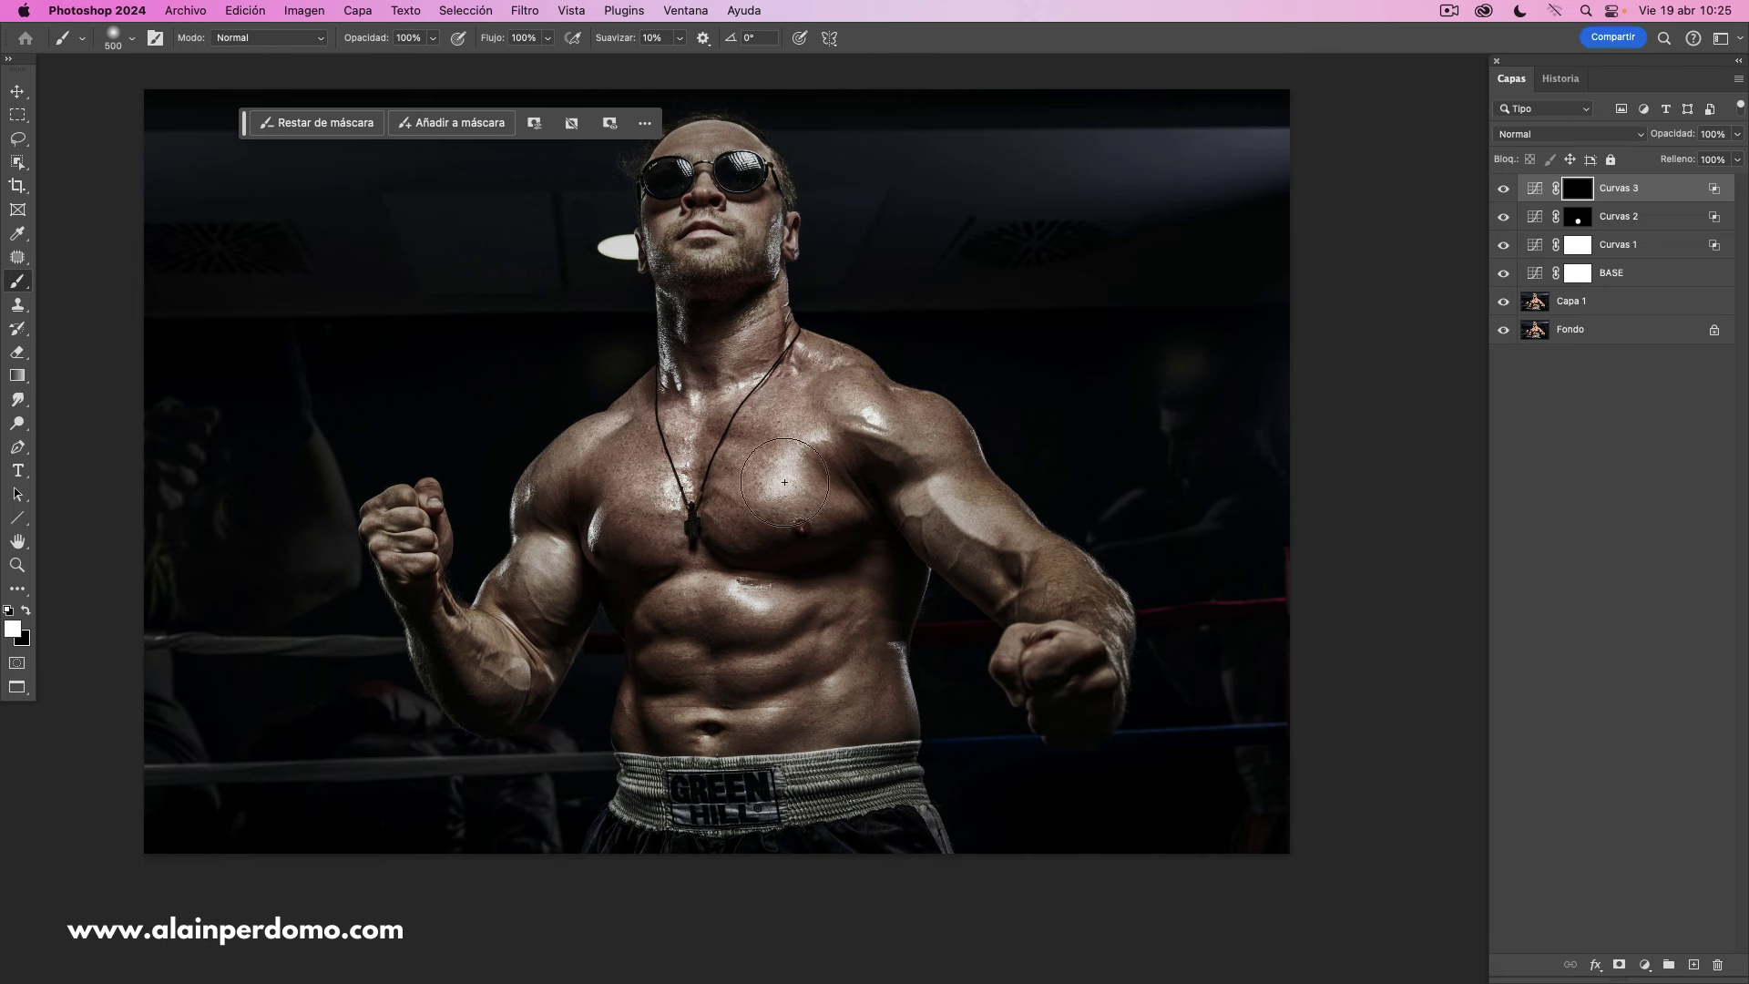
left_click(1503, 189)
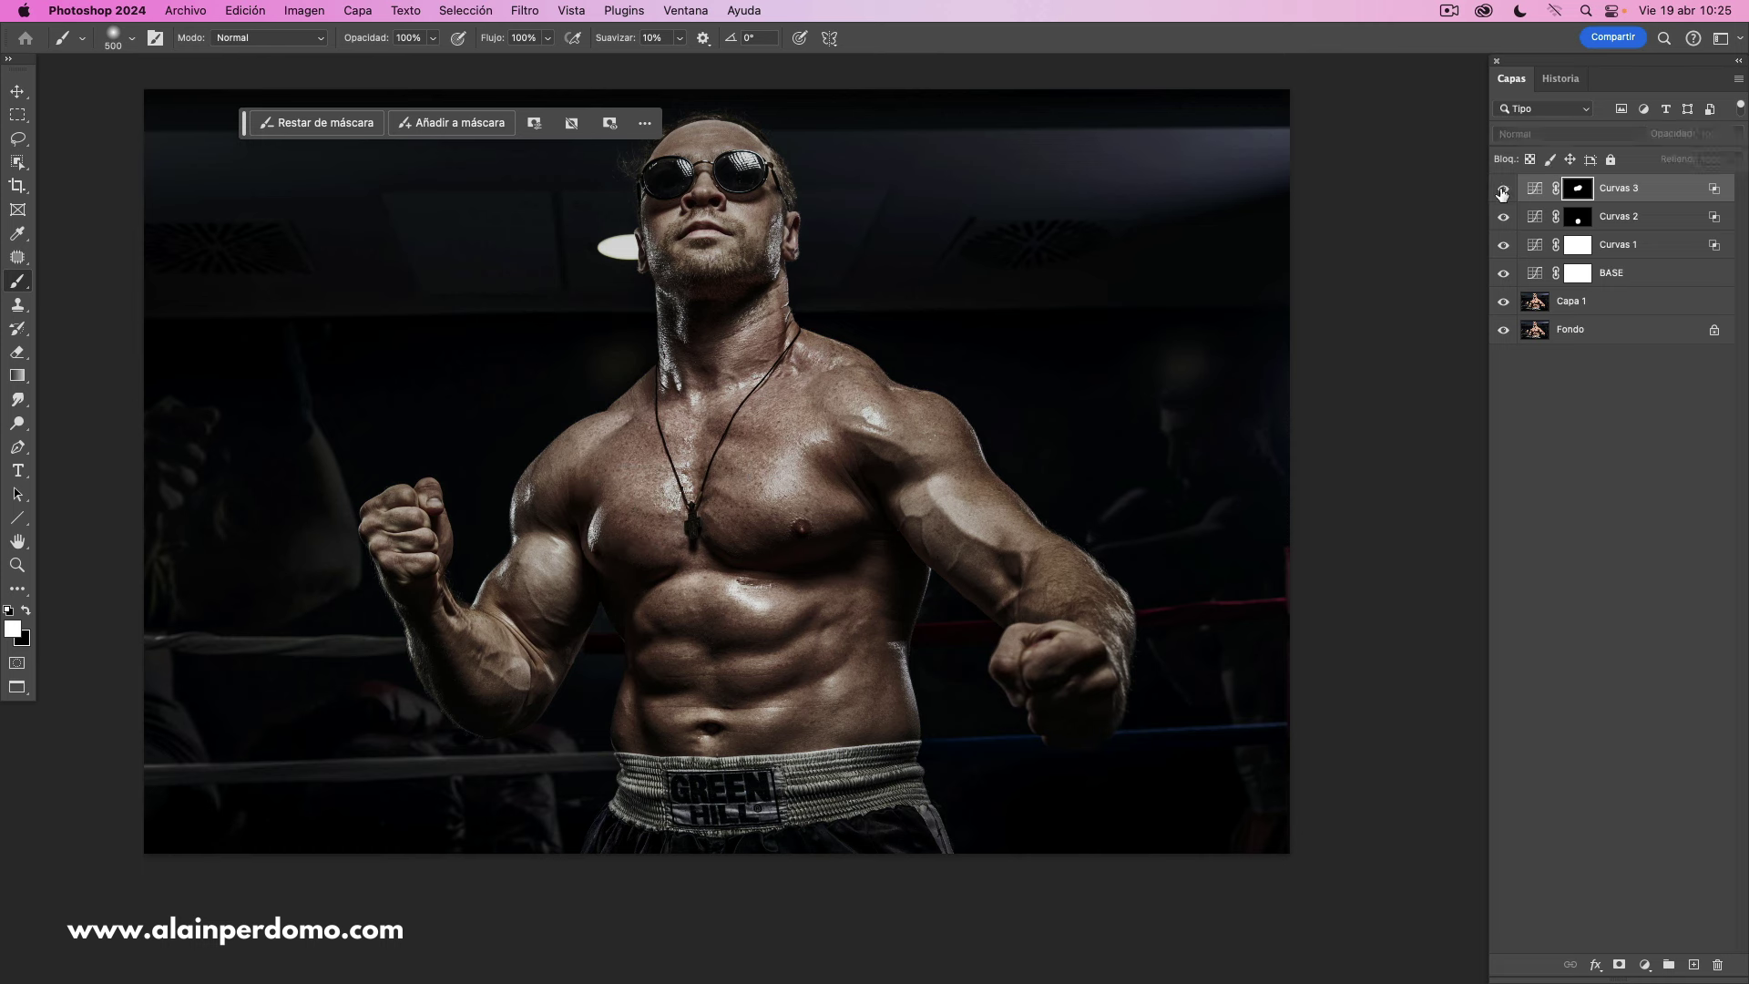
left_click(1502, 192)
left_click(1503, 189)
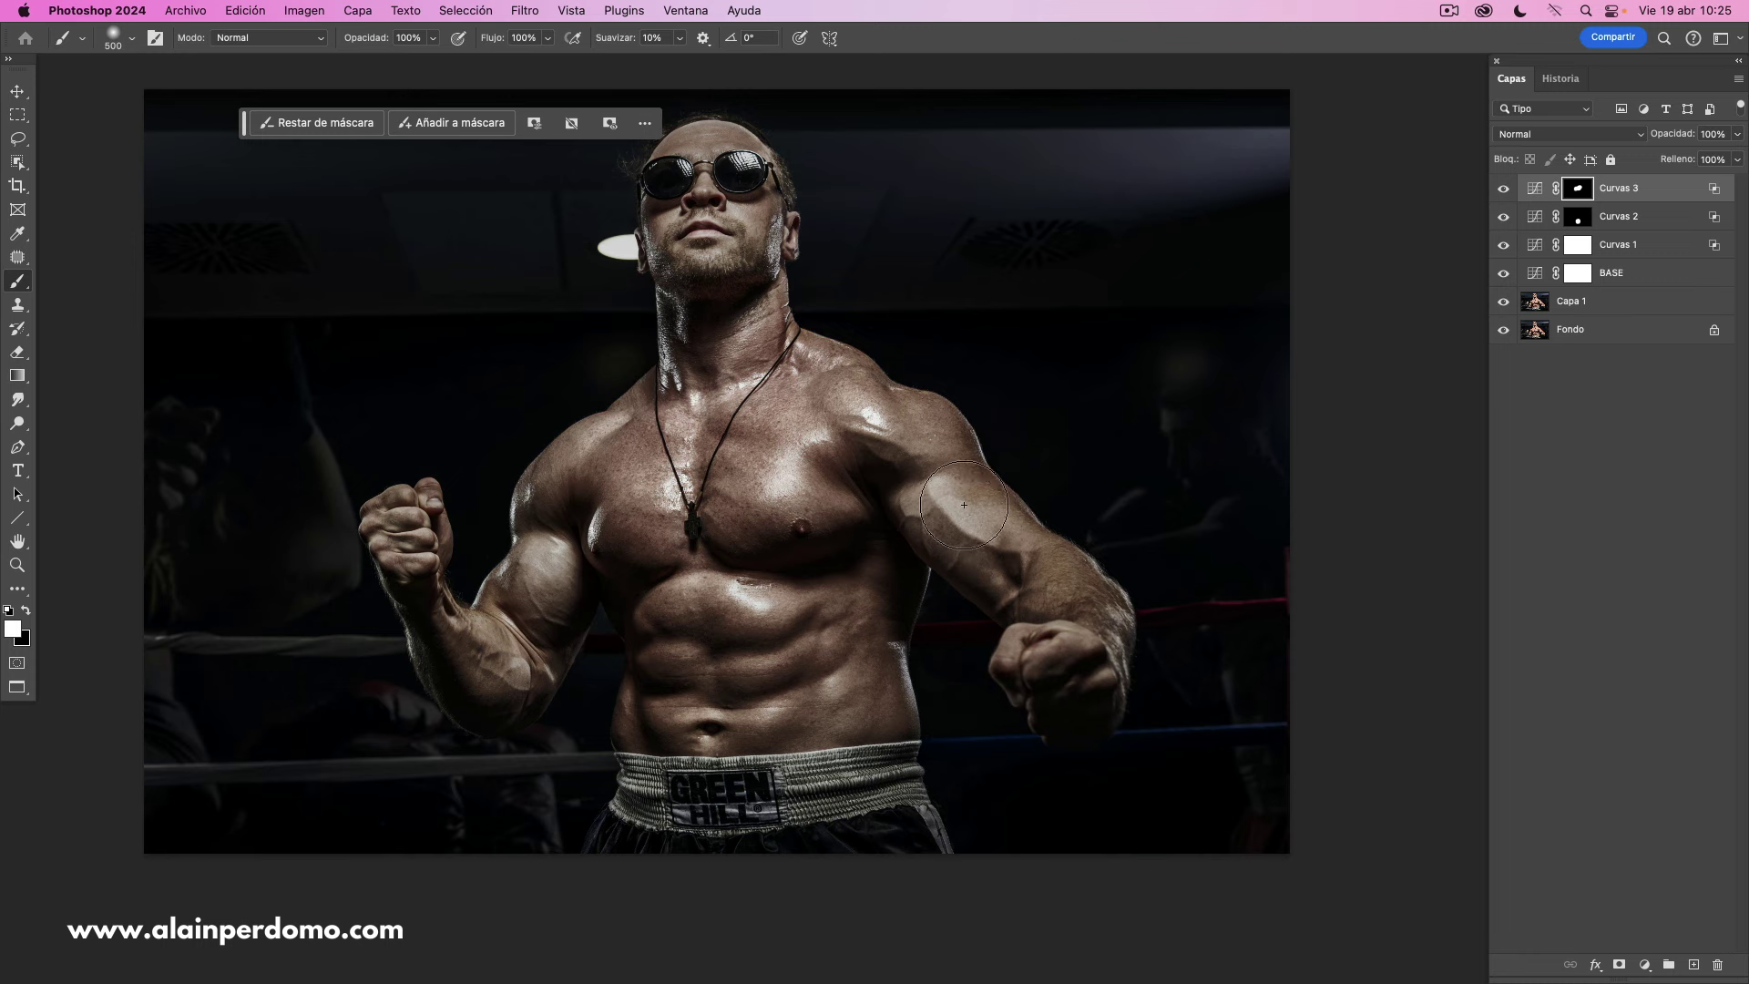
Step: Paint the brightening onto both arms, then with a 250 px brush onto the neck and jaw
left_click_drag(965, 500, 969, 493)
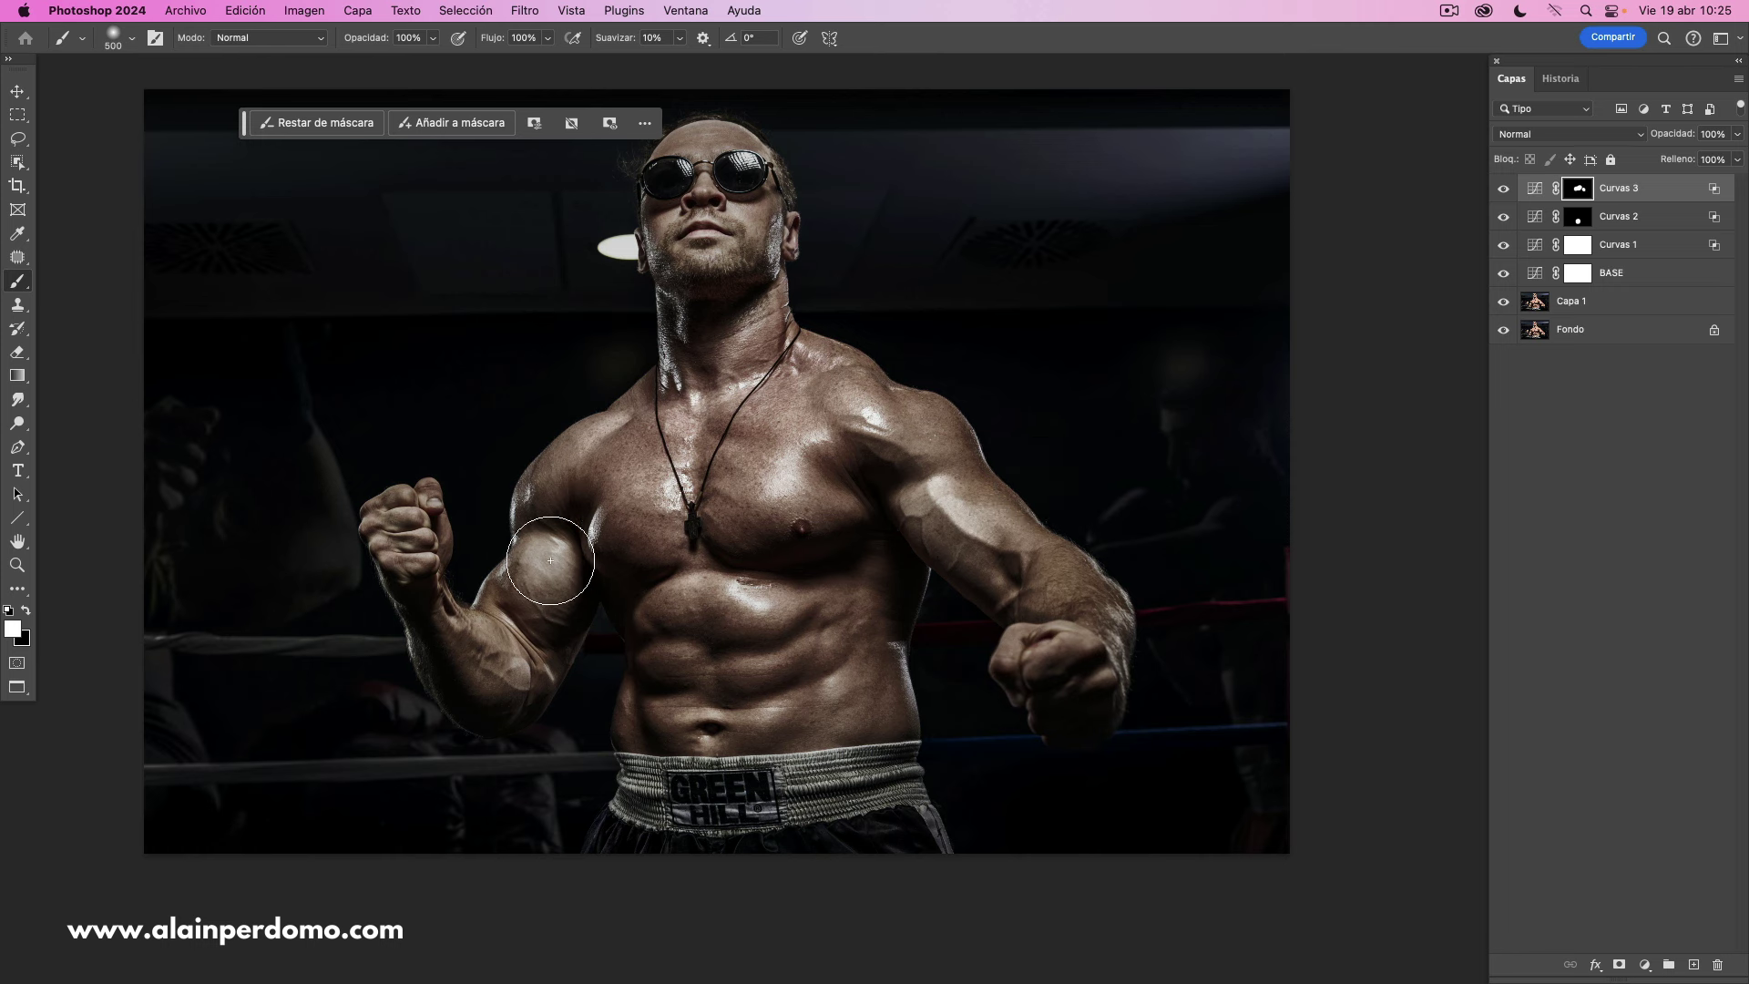
left_click_drag(546, 537, 518, 659)
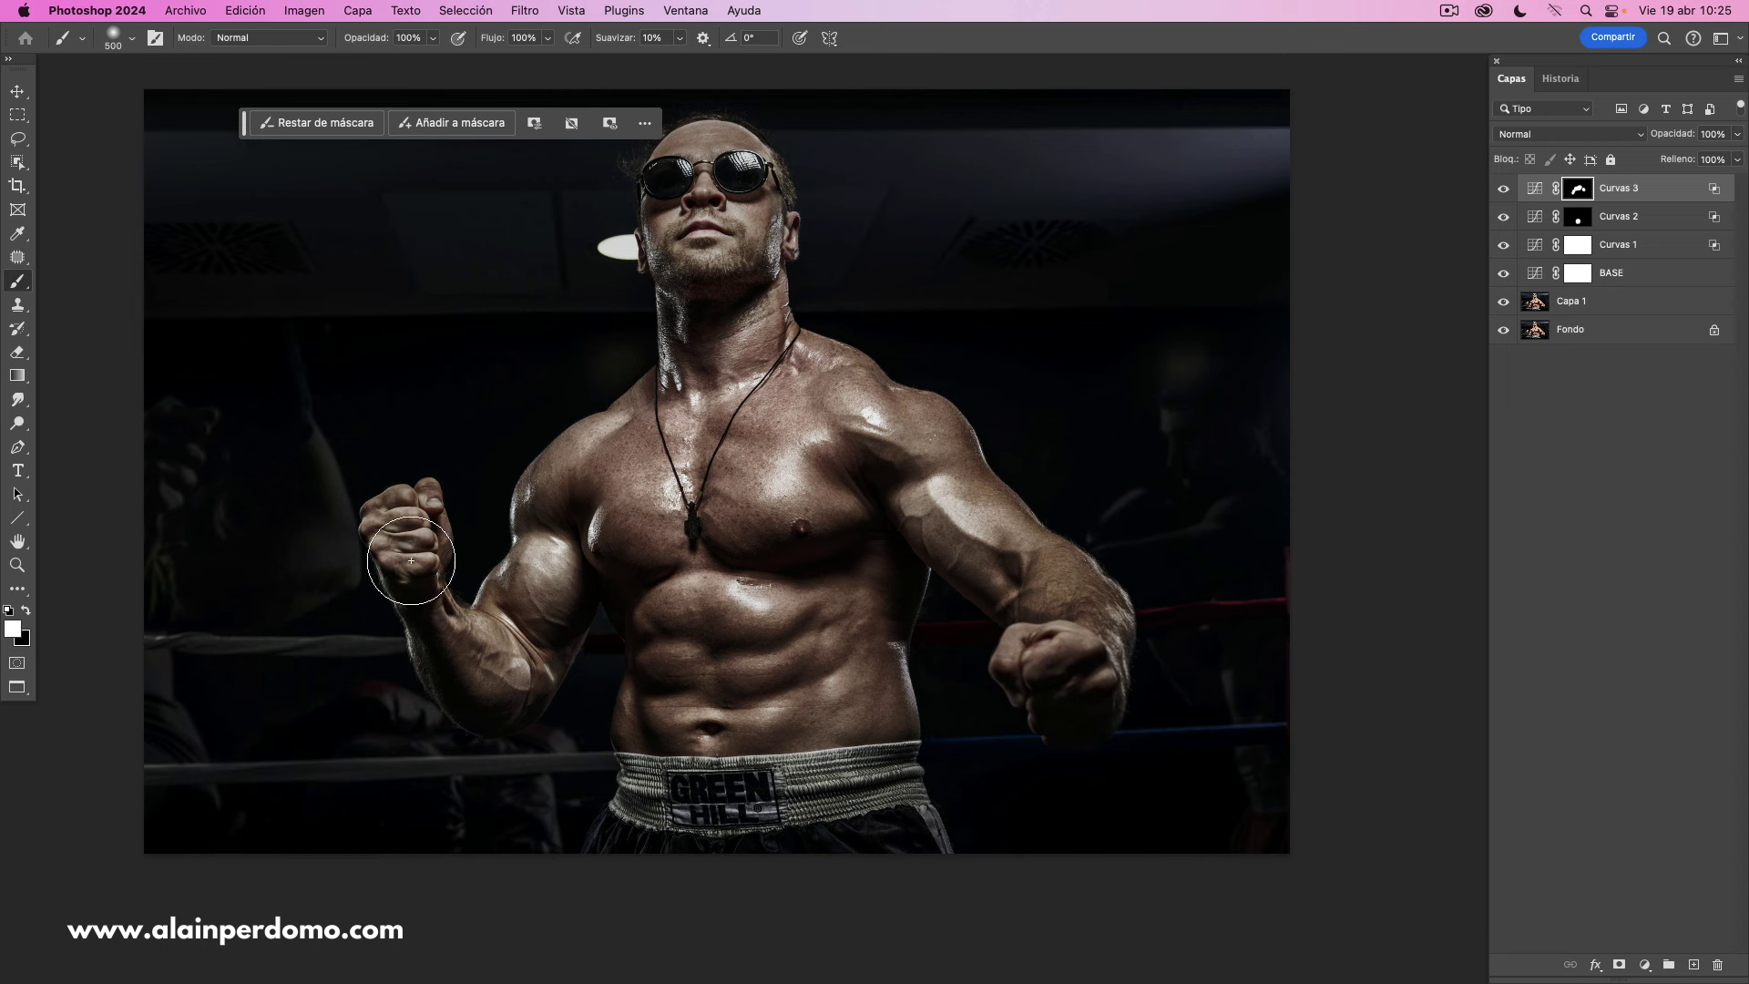
key("bracketleft")
key("bracketleft")
key("bracketleft")
left_click_drag(706, 226, 678, 353)
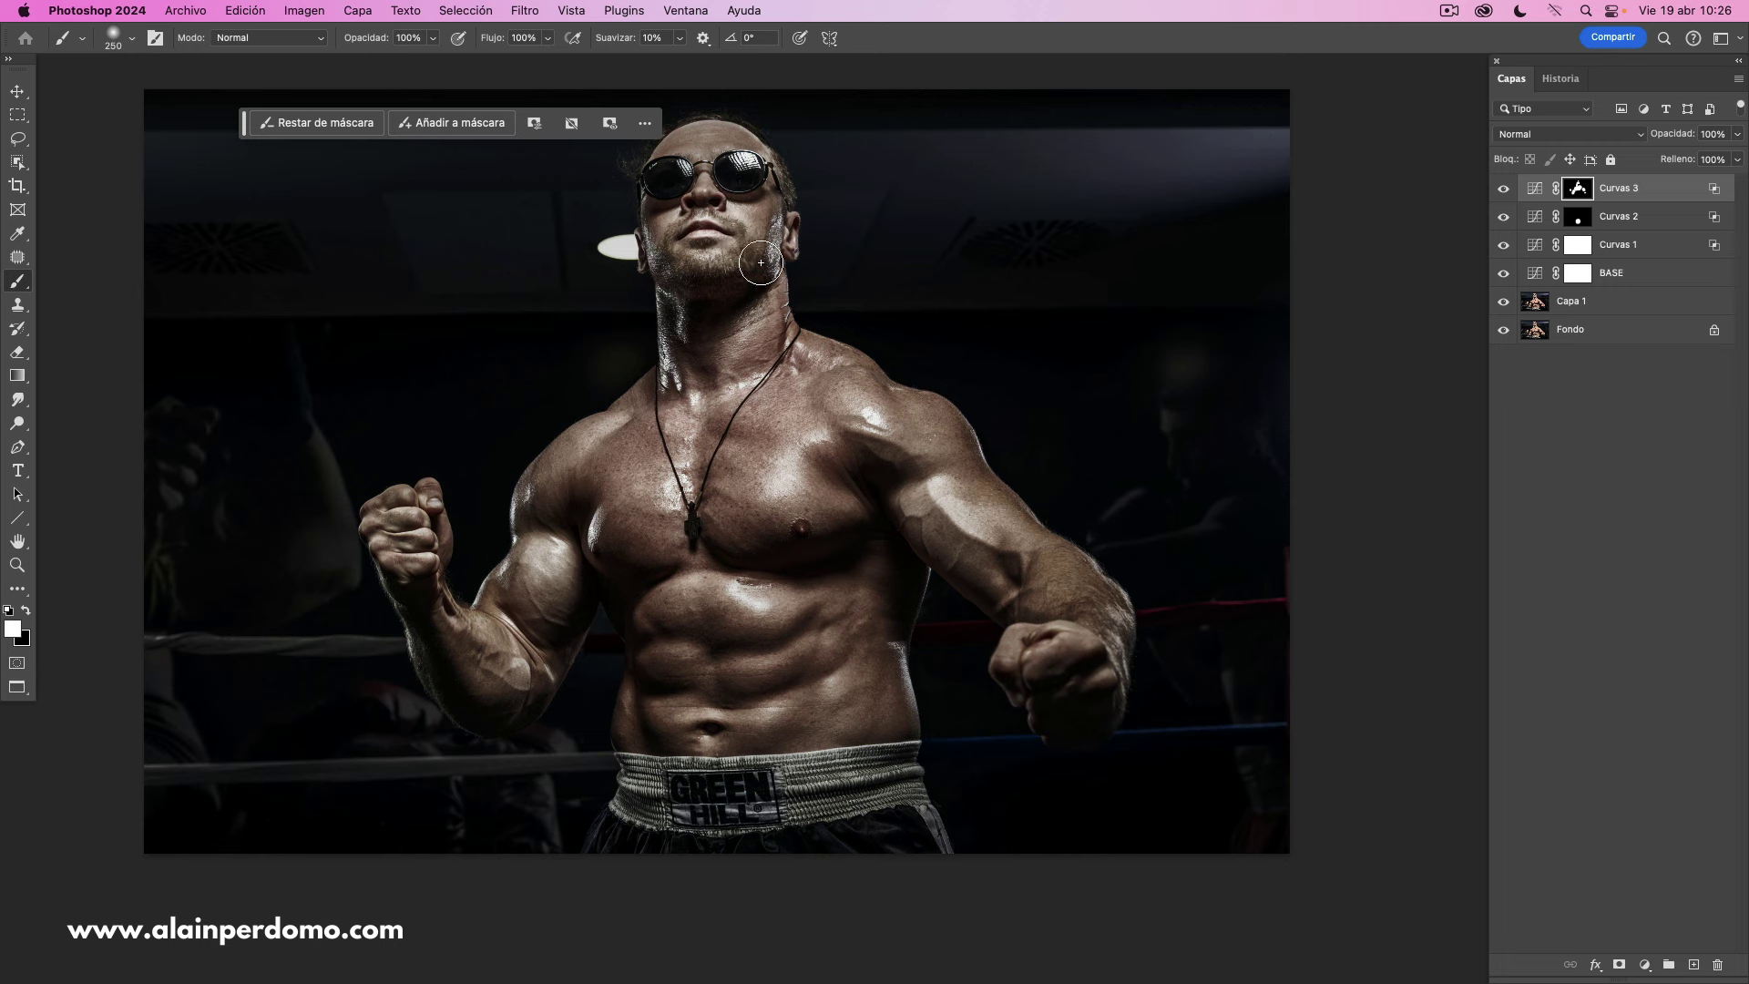
left_click_drag(761, 264, 738, 315)
Step: Group Curvas 3, Curvas 2, Curvas 1 and BASE into Grupo 1, toggling it to compare
left_click(1651, 273, "shift")
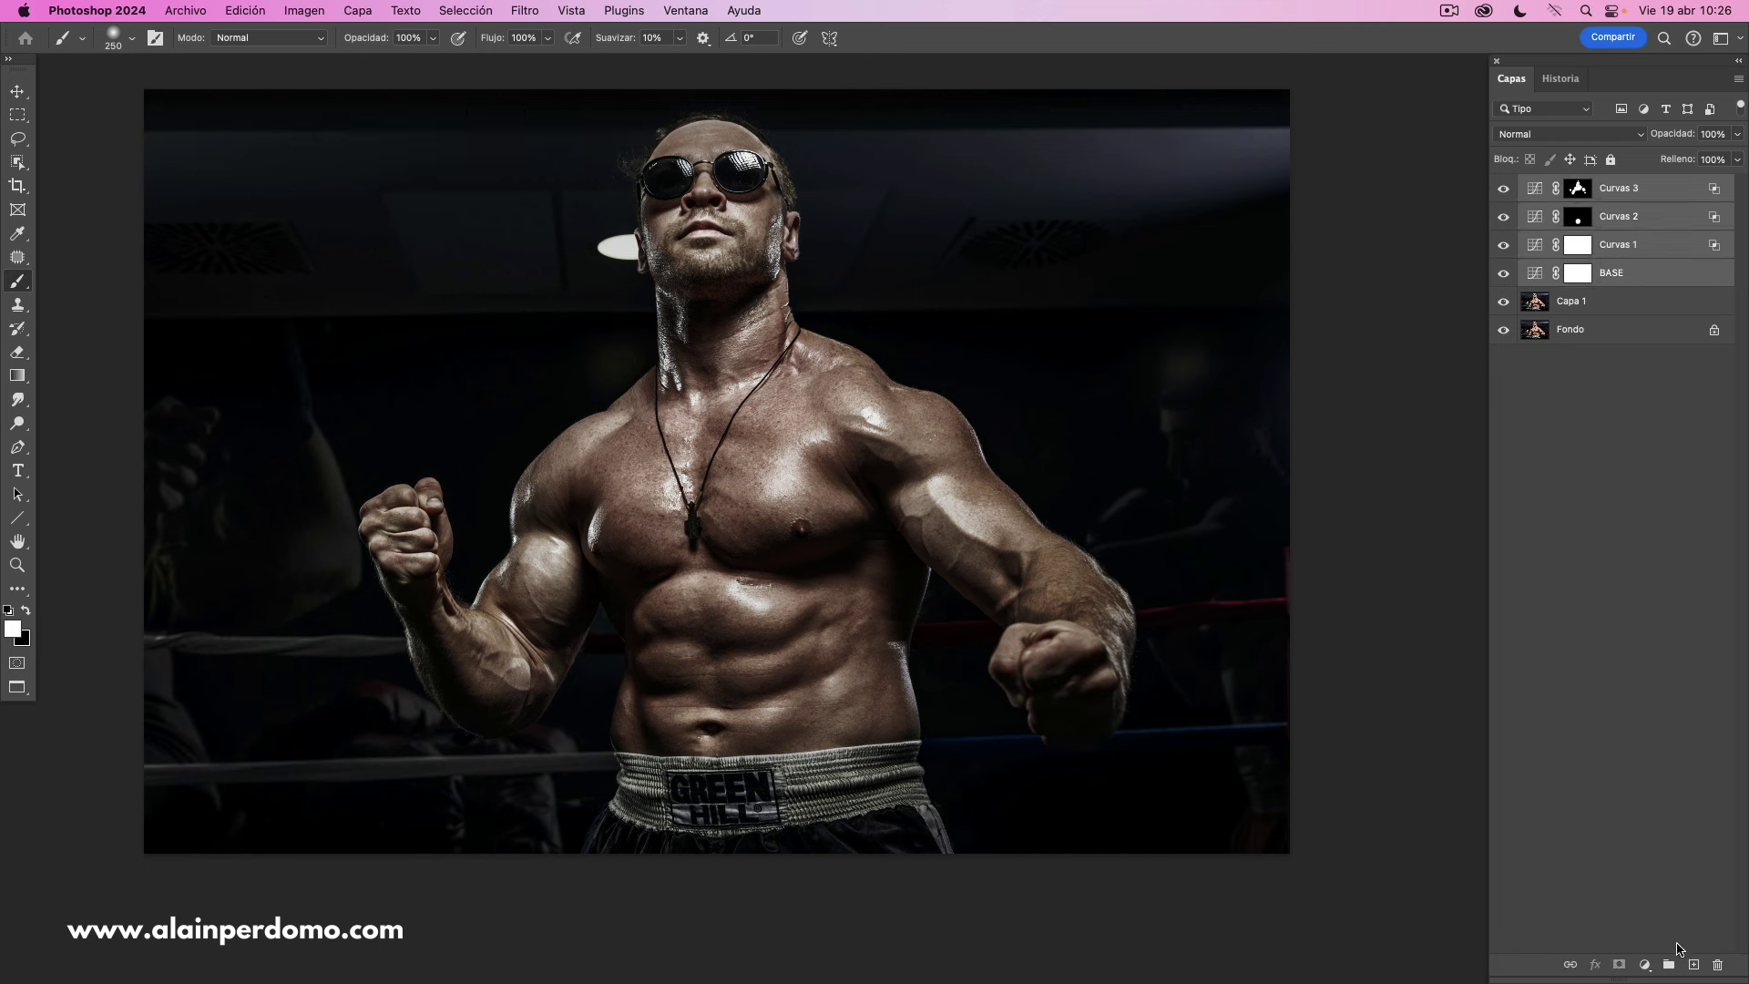
left_click(1666, 965)
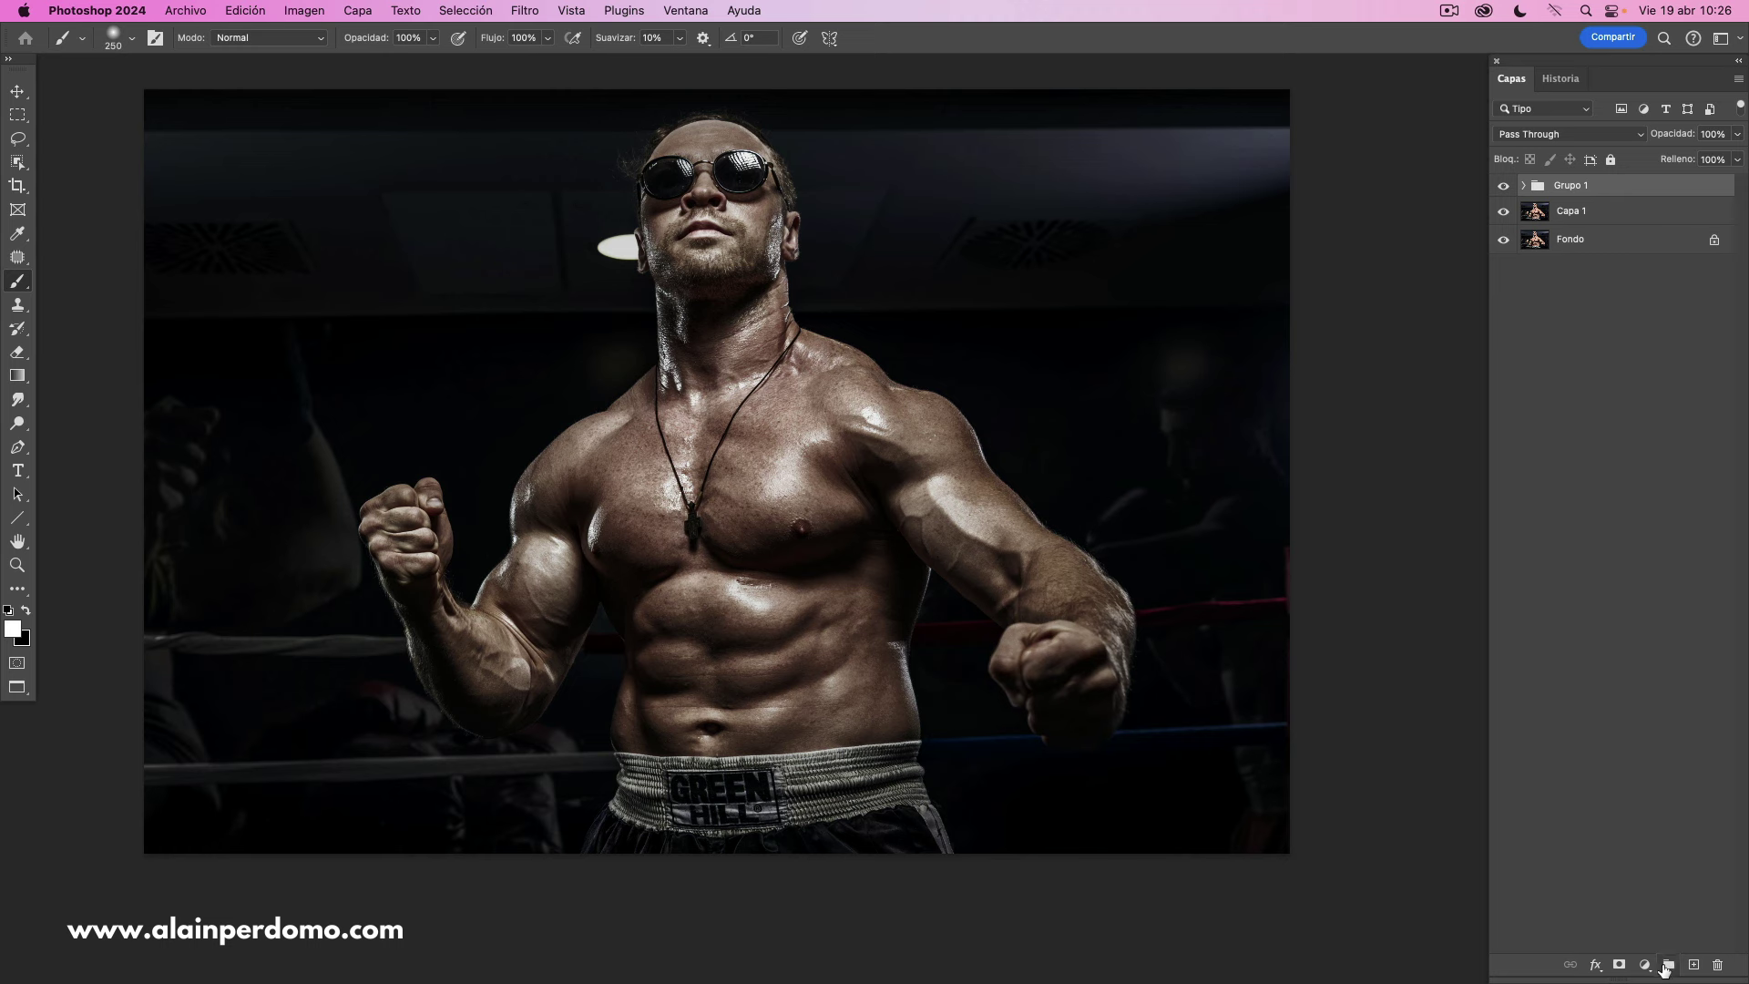
left_click(1503, 187)
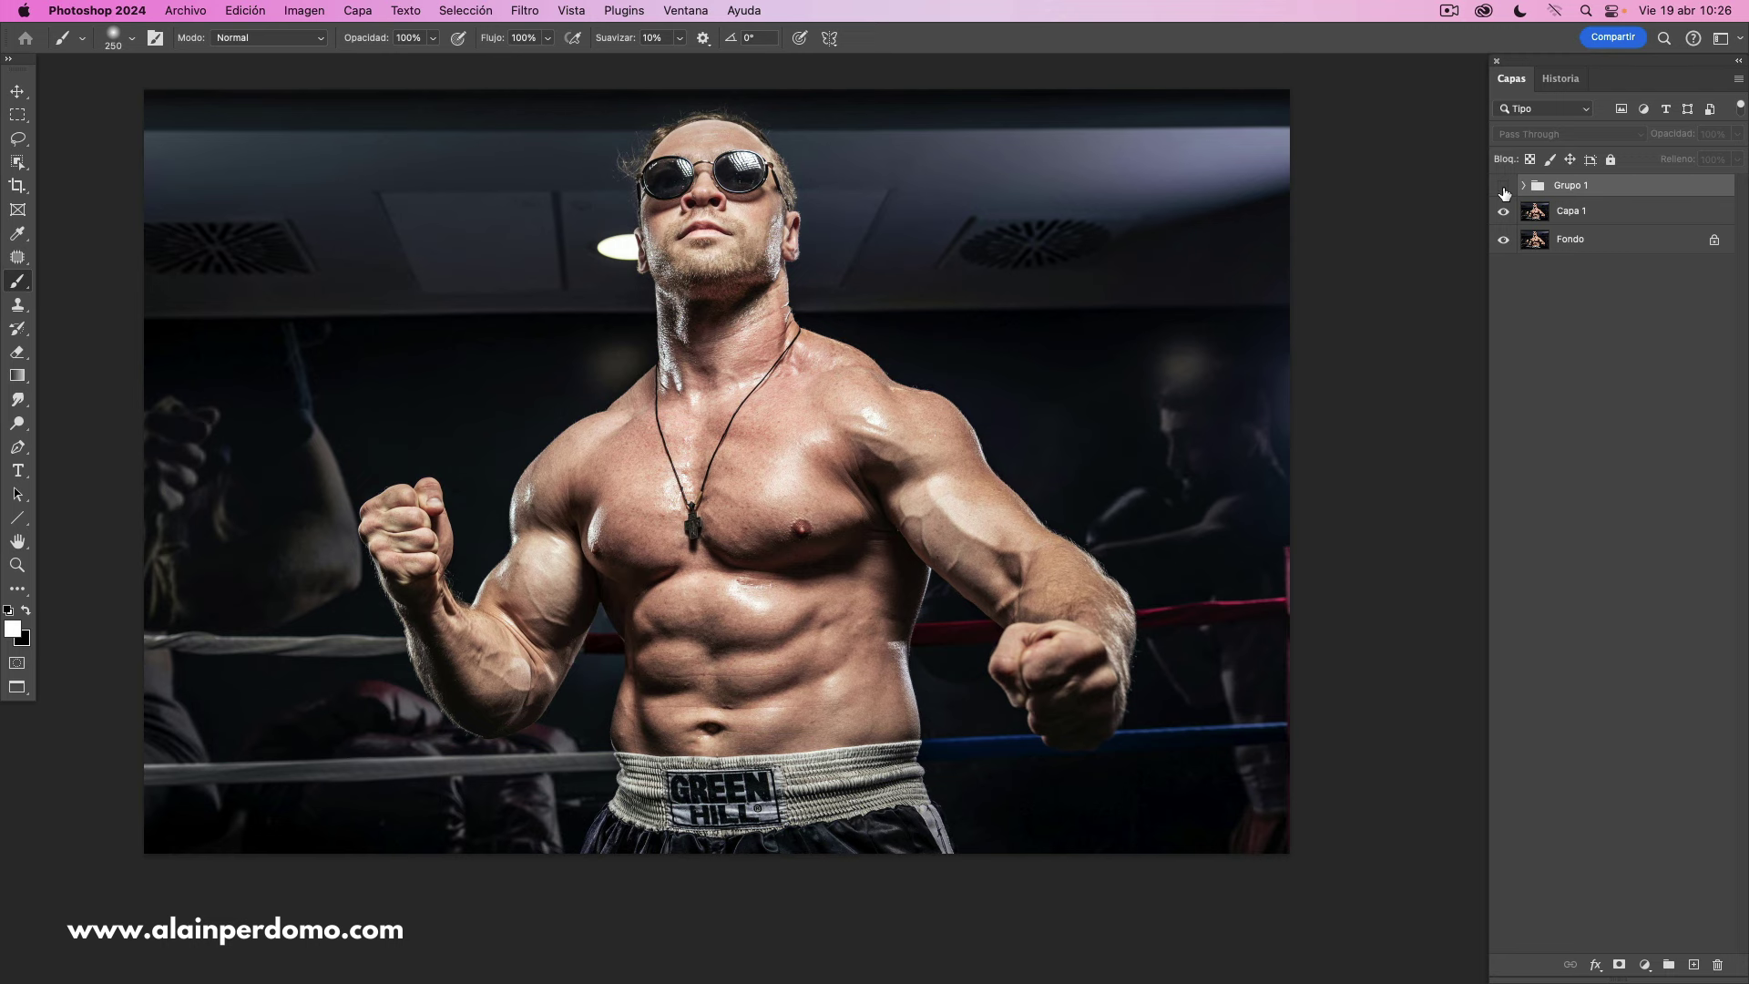
left_click(1503, 188)
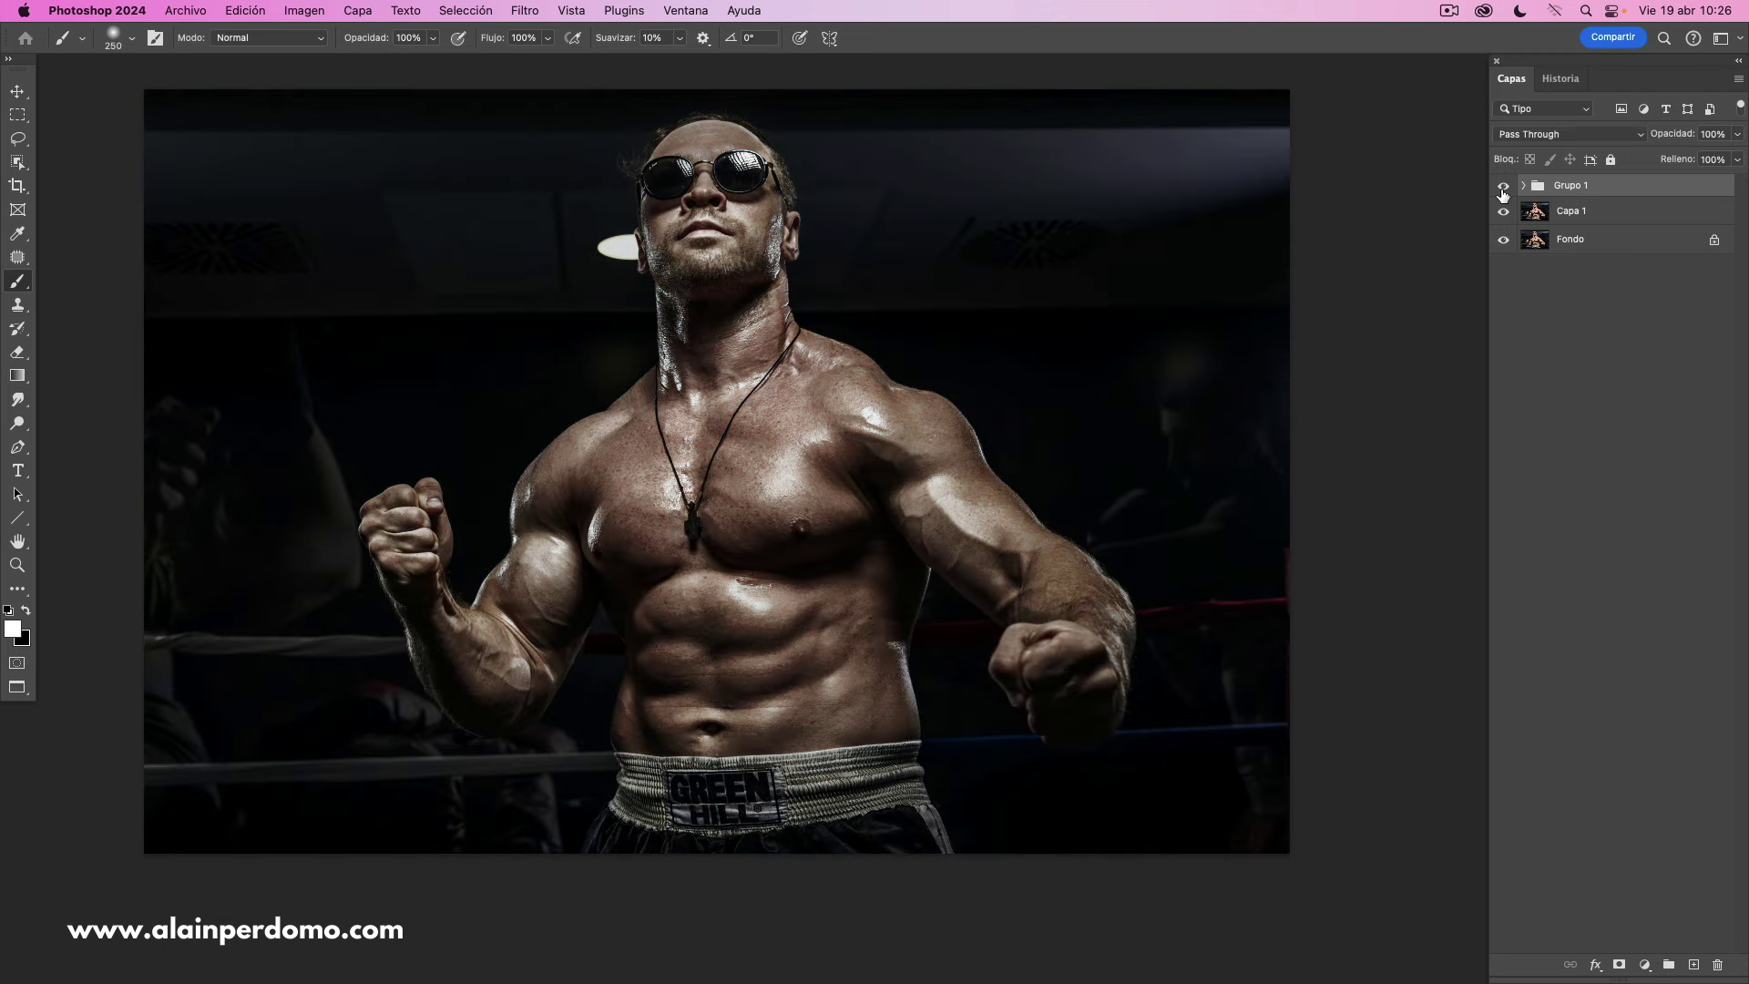
left_click(1503, 187)
left_click(1503, 188)
left_click(1618, 964)
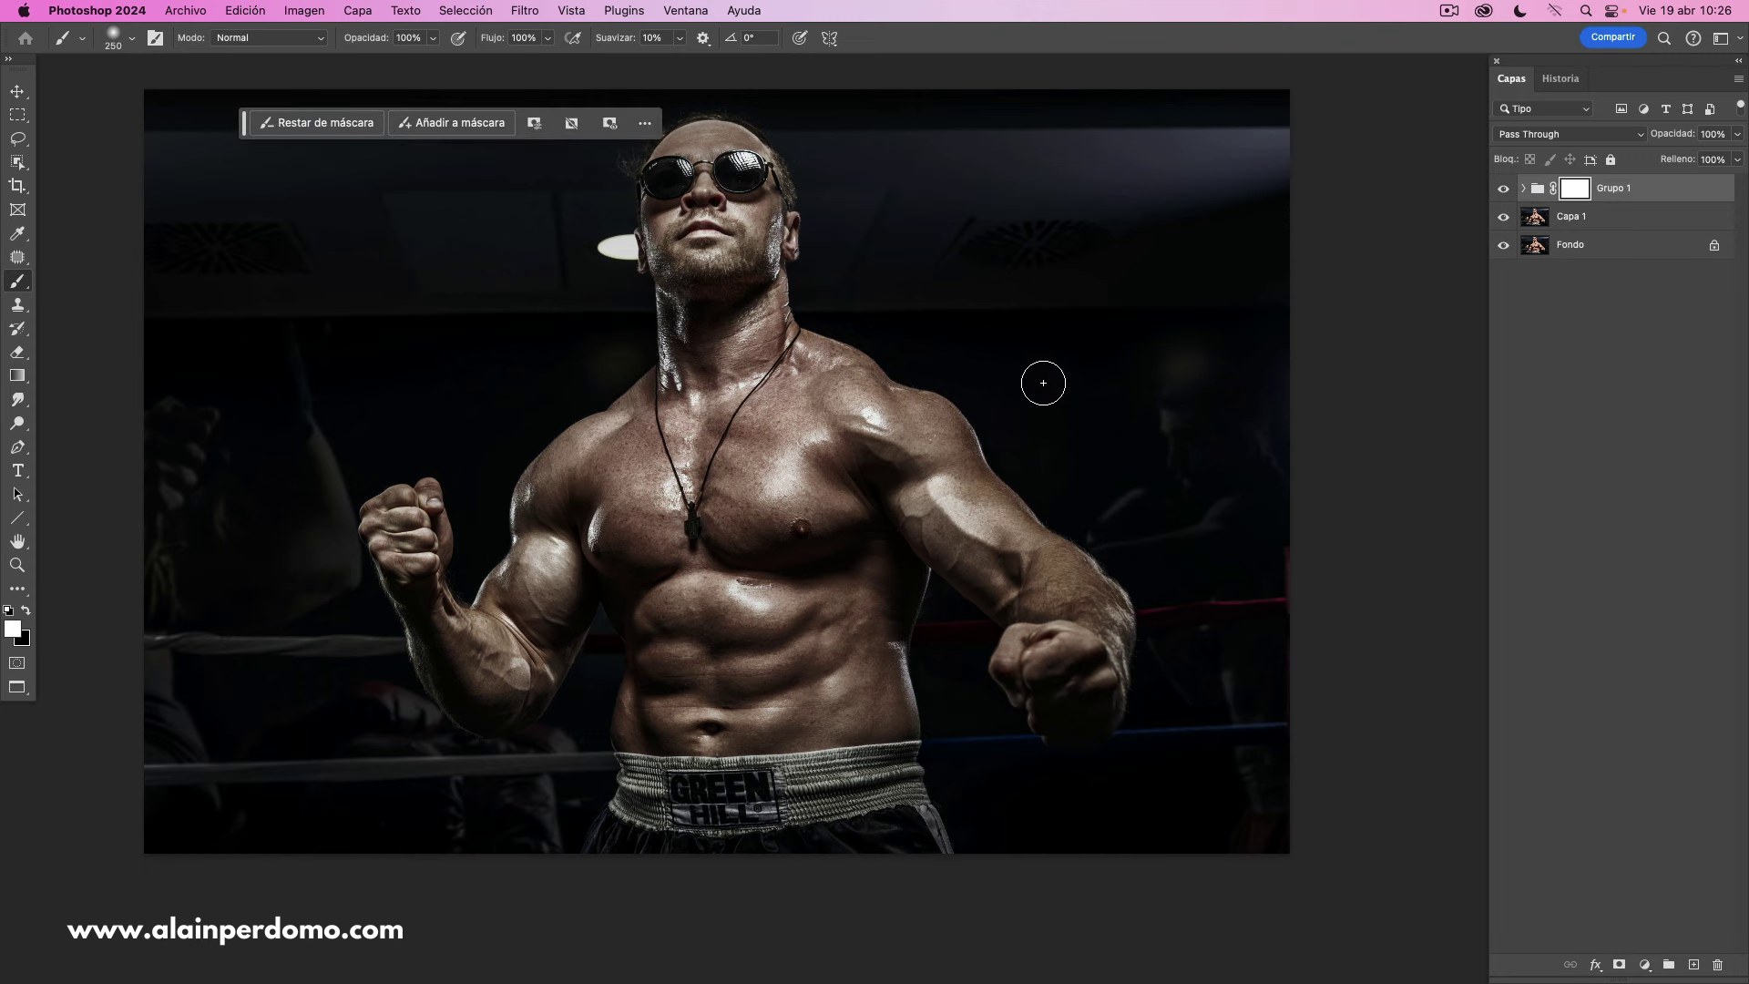
key("bracketright")
key("bracketright")
key("bracketright")
key("bracketright")
key("bracketright")
key("x")
left_click_drag(1283, 341, 1199, 402)
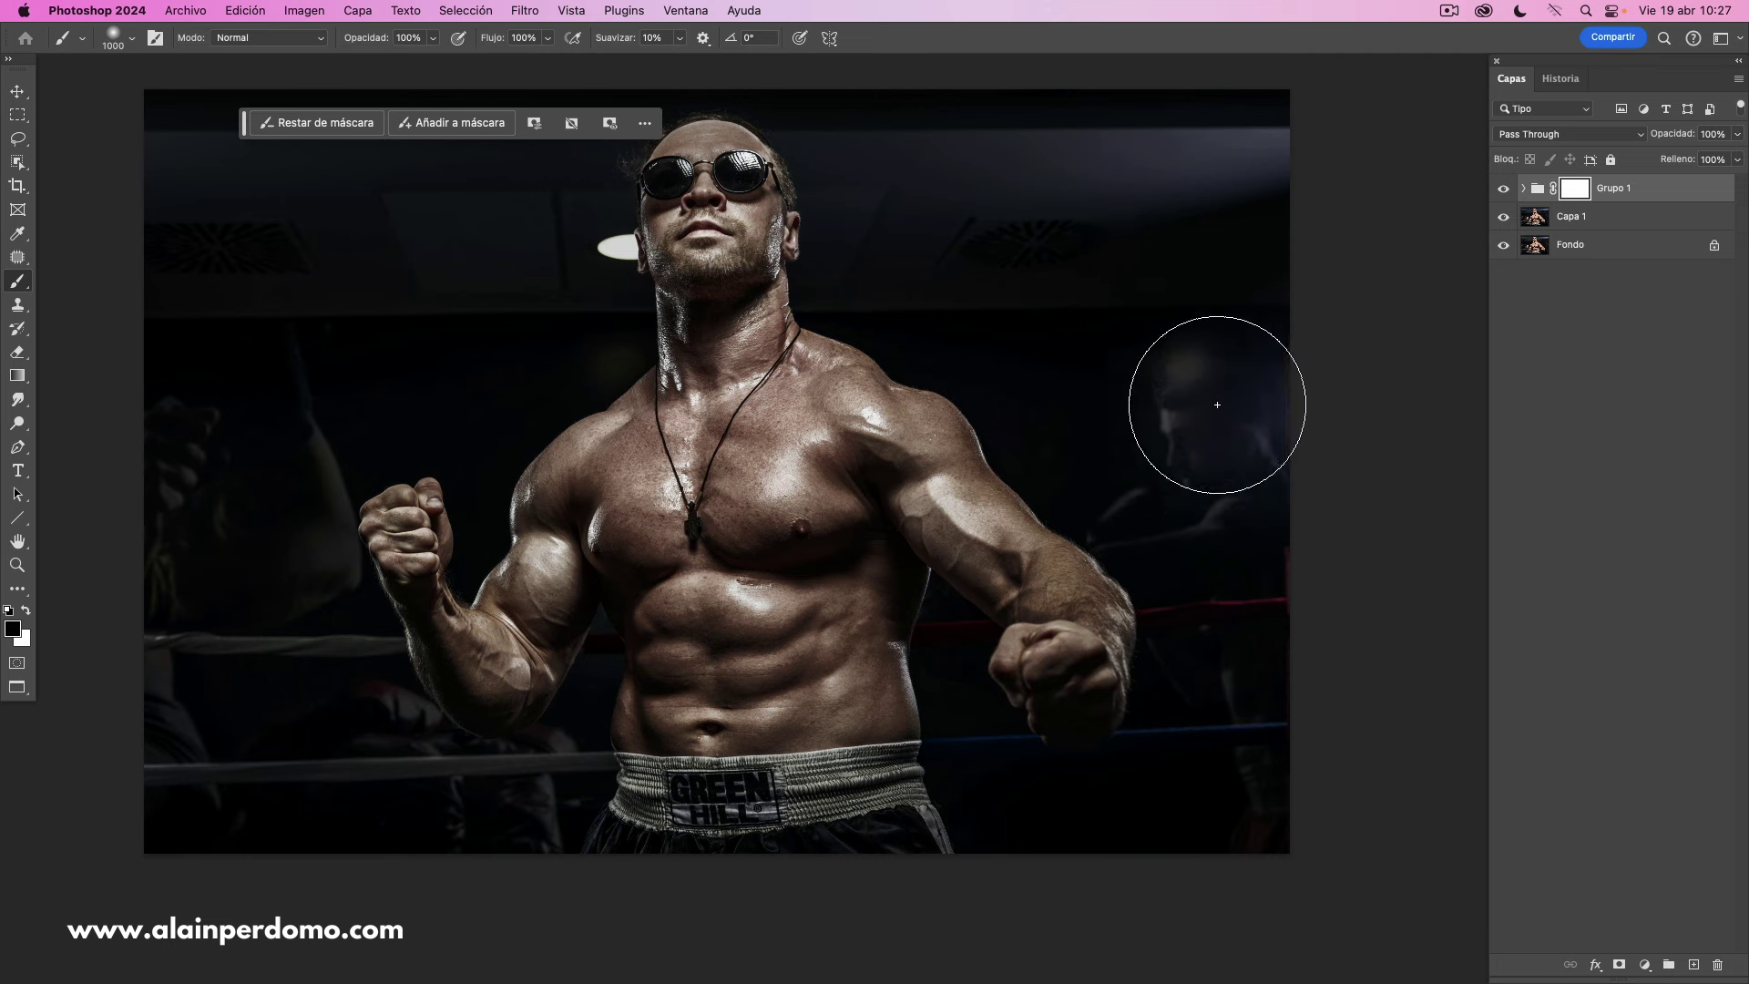
mouse_move(1226, 344)
left_mouse_down()
mouse_move(1132, 136)
mouse_move(1002, 155)
mouse_move(1284, 566)
mouse_move(1249, 828)
left_mouse_up()
mouse_move(1131, 240)
left_mouse_down()
mouse_move(917, 78)
mouse_move(1023, 187)
left_mouse_up()
mouse_move(1144, 381)
left_mouse_down()
mouse_move(898, 176)
mouse_move(957, 223)
mouse_move(820, 234)
left_mouse_up()
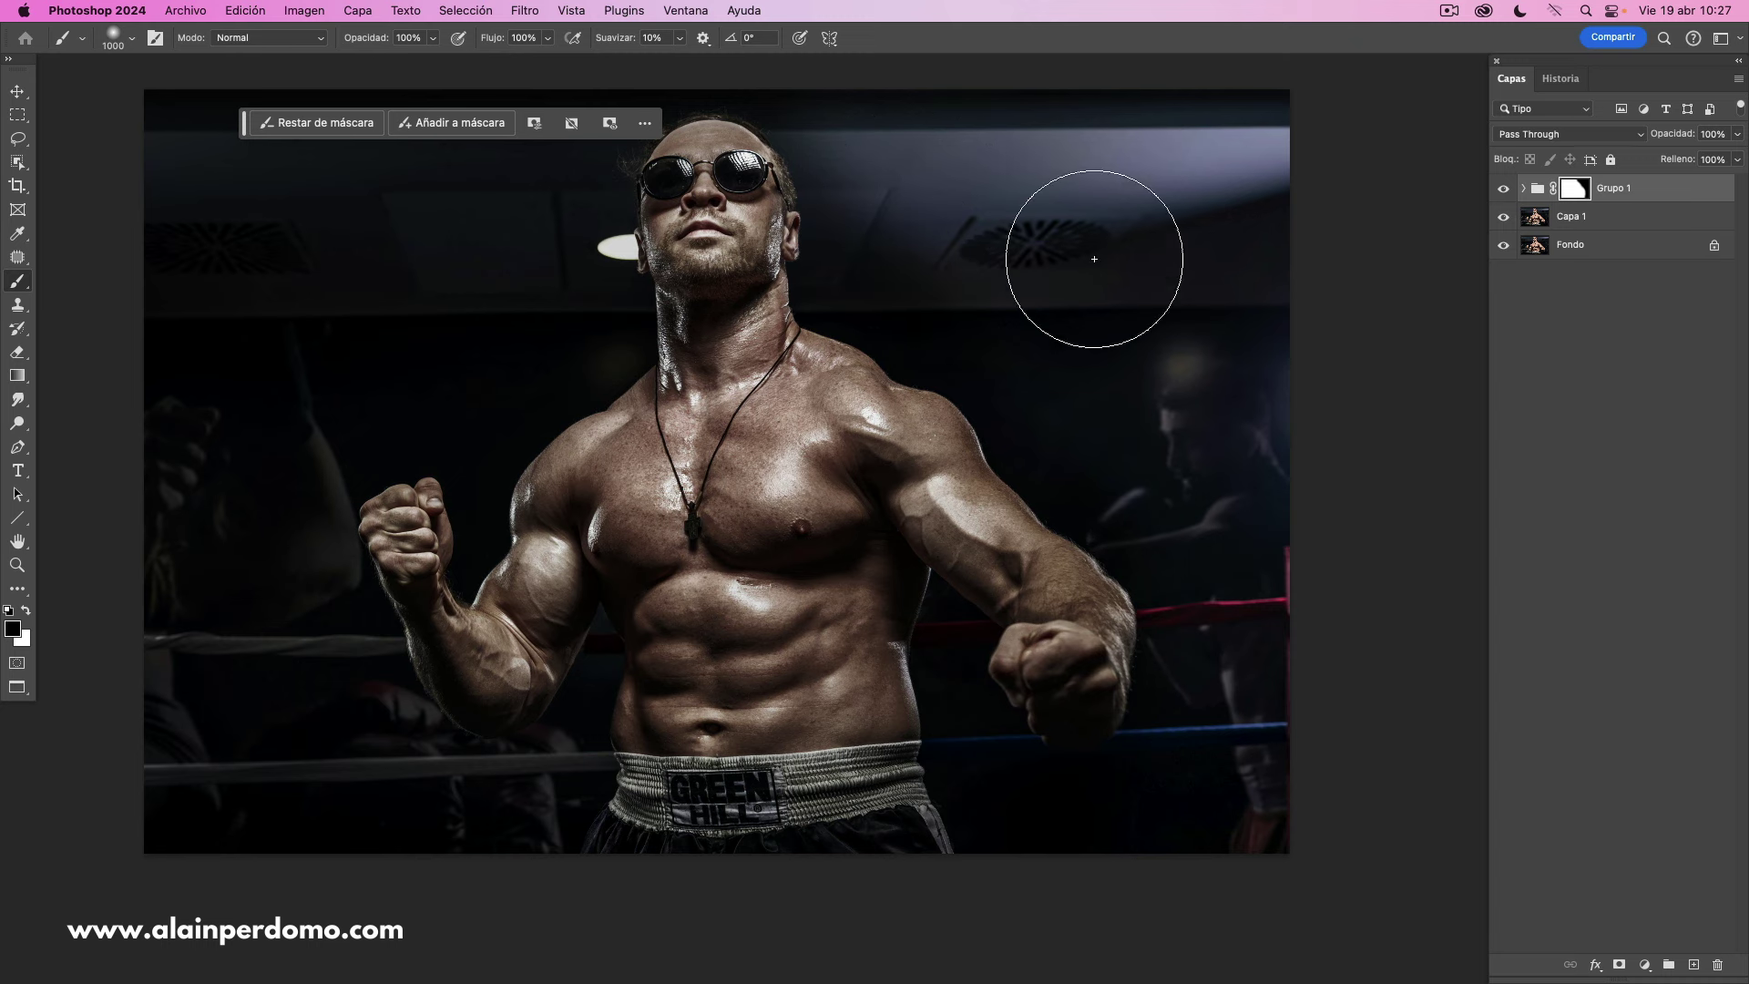
key("ctrl+z")
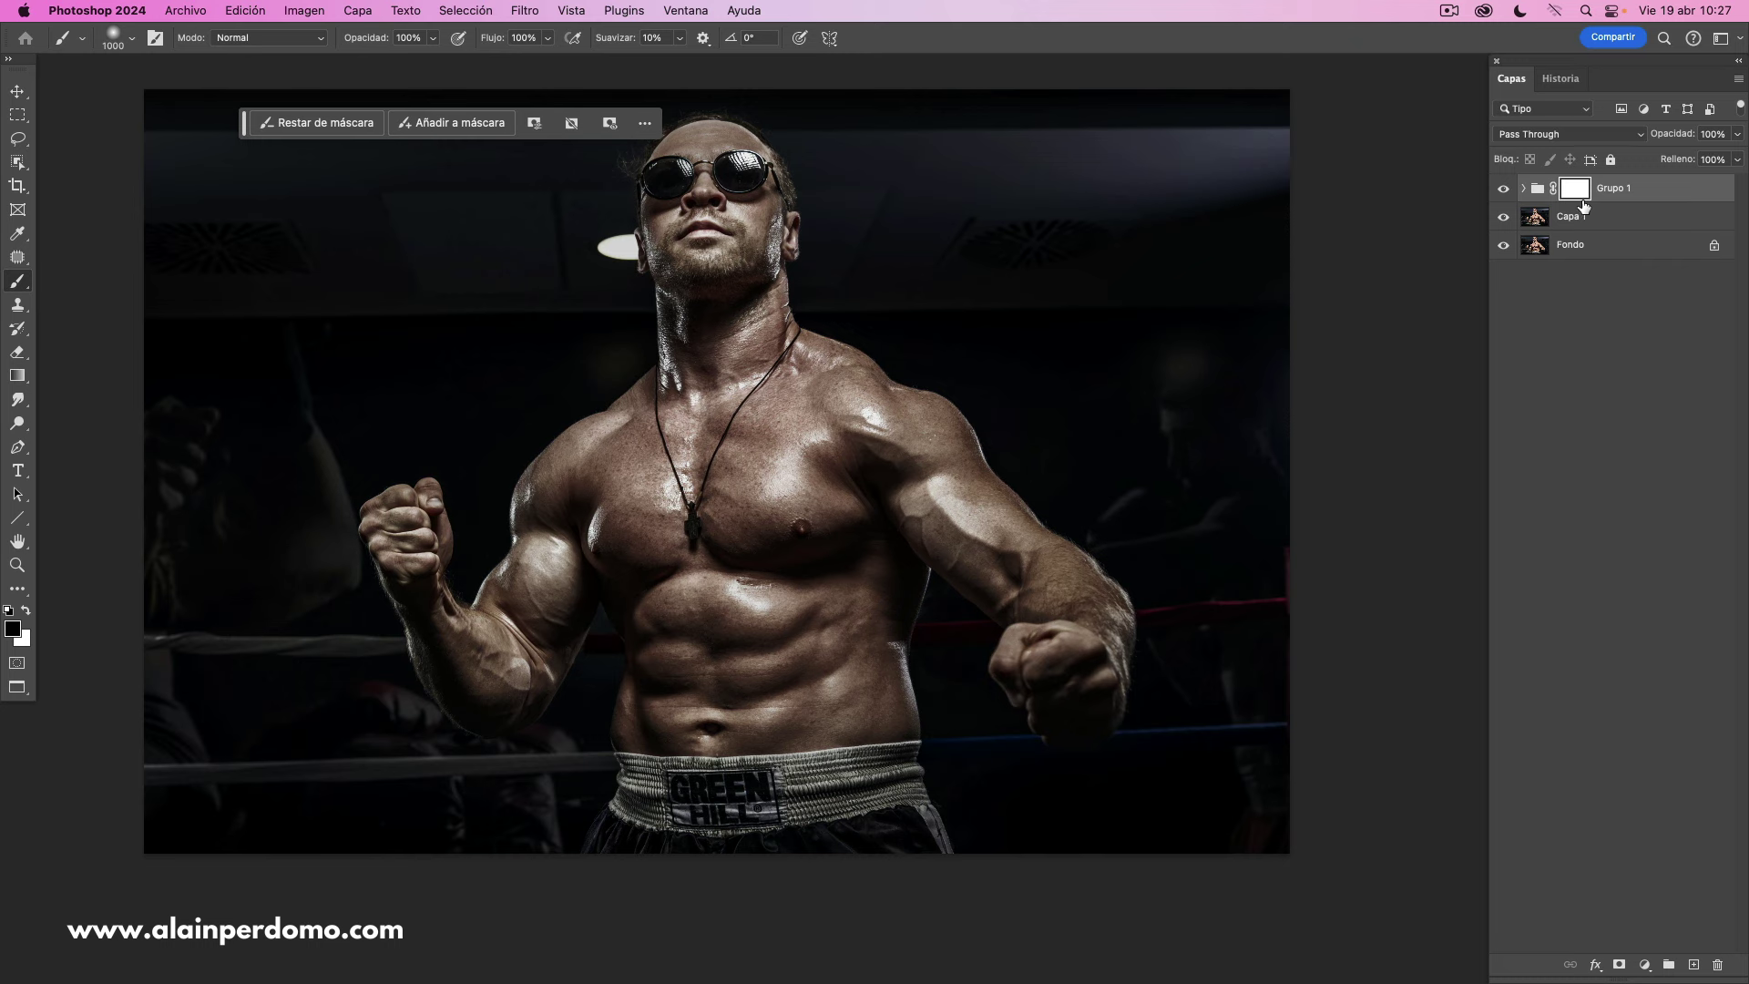
key("ctrl+z")
key("x")
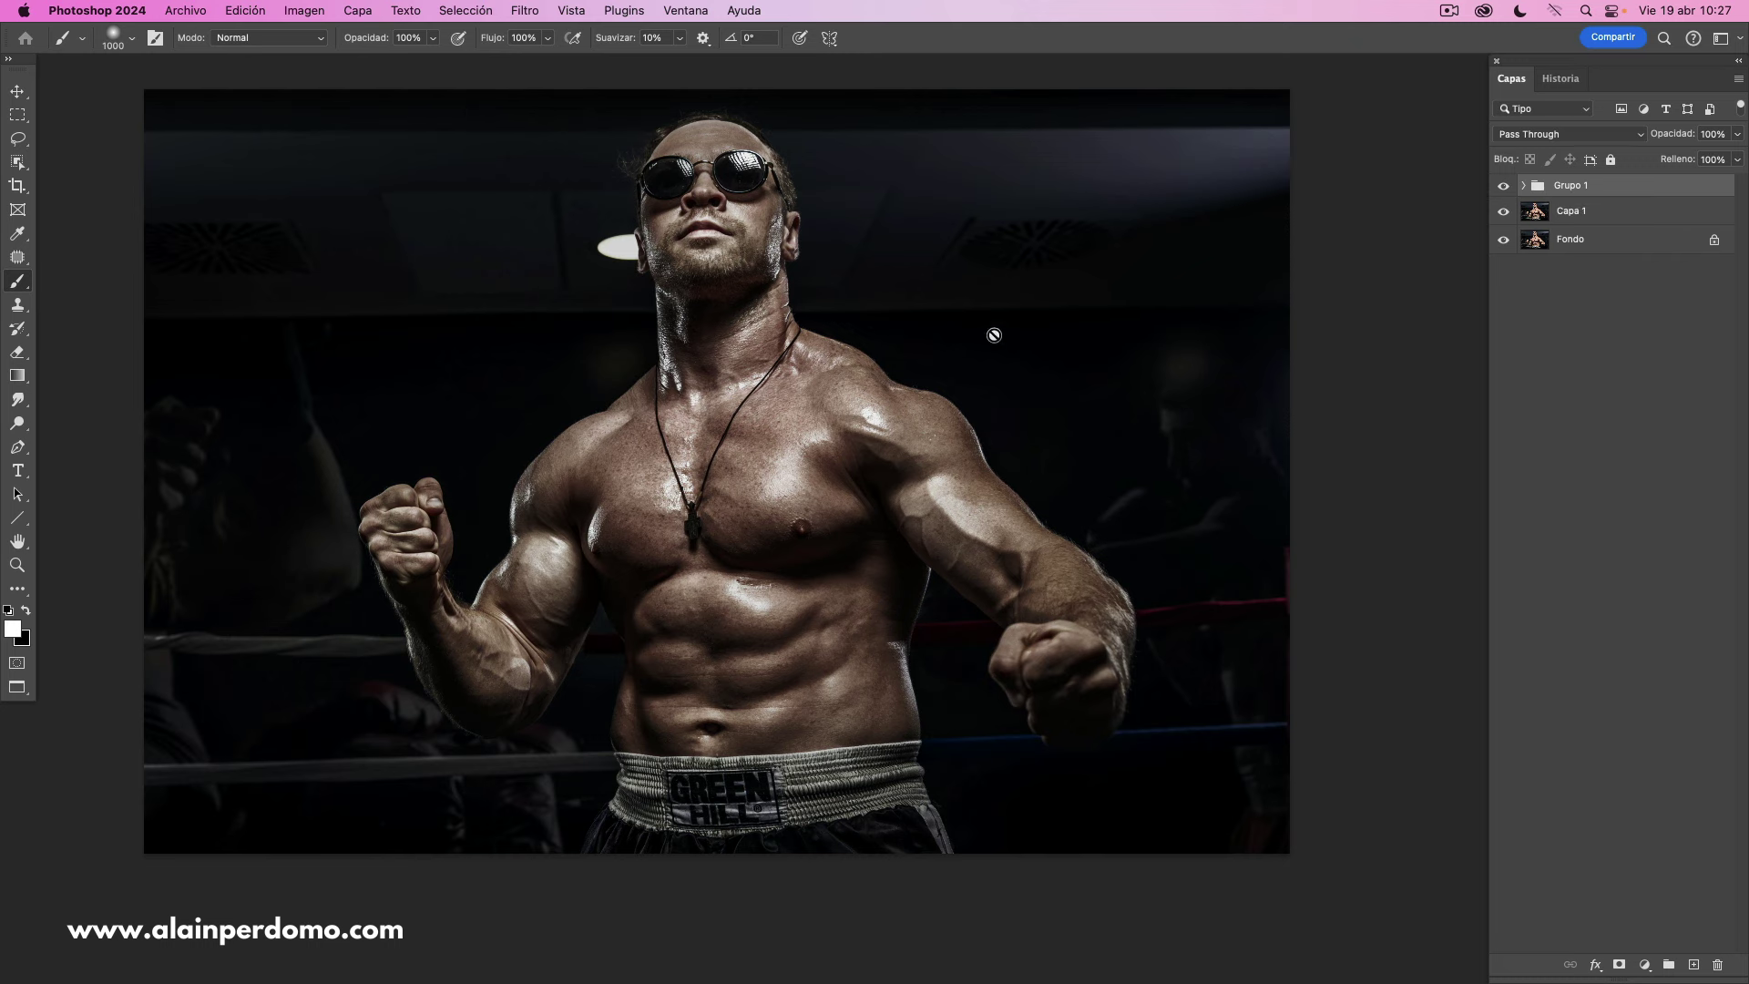
left_click(1503, 186)
left_click(1505, 187)
key("super+minus")
left_click_drag(1015, 437, 1013, 432)
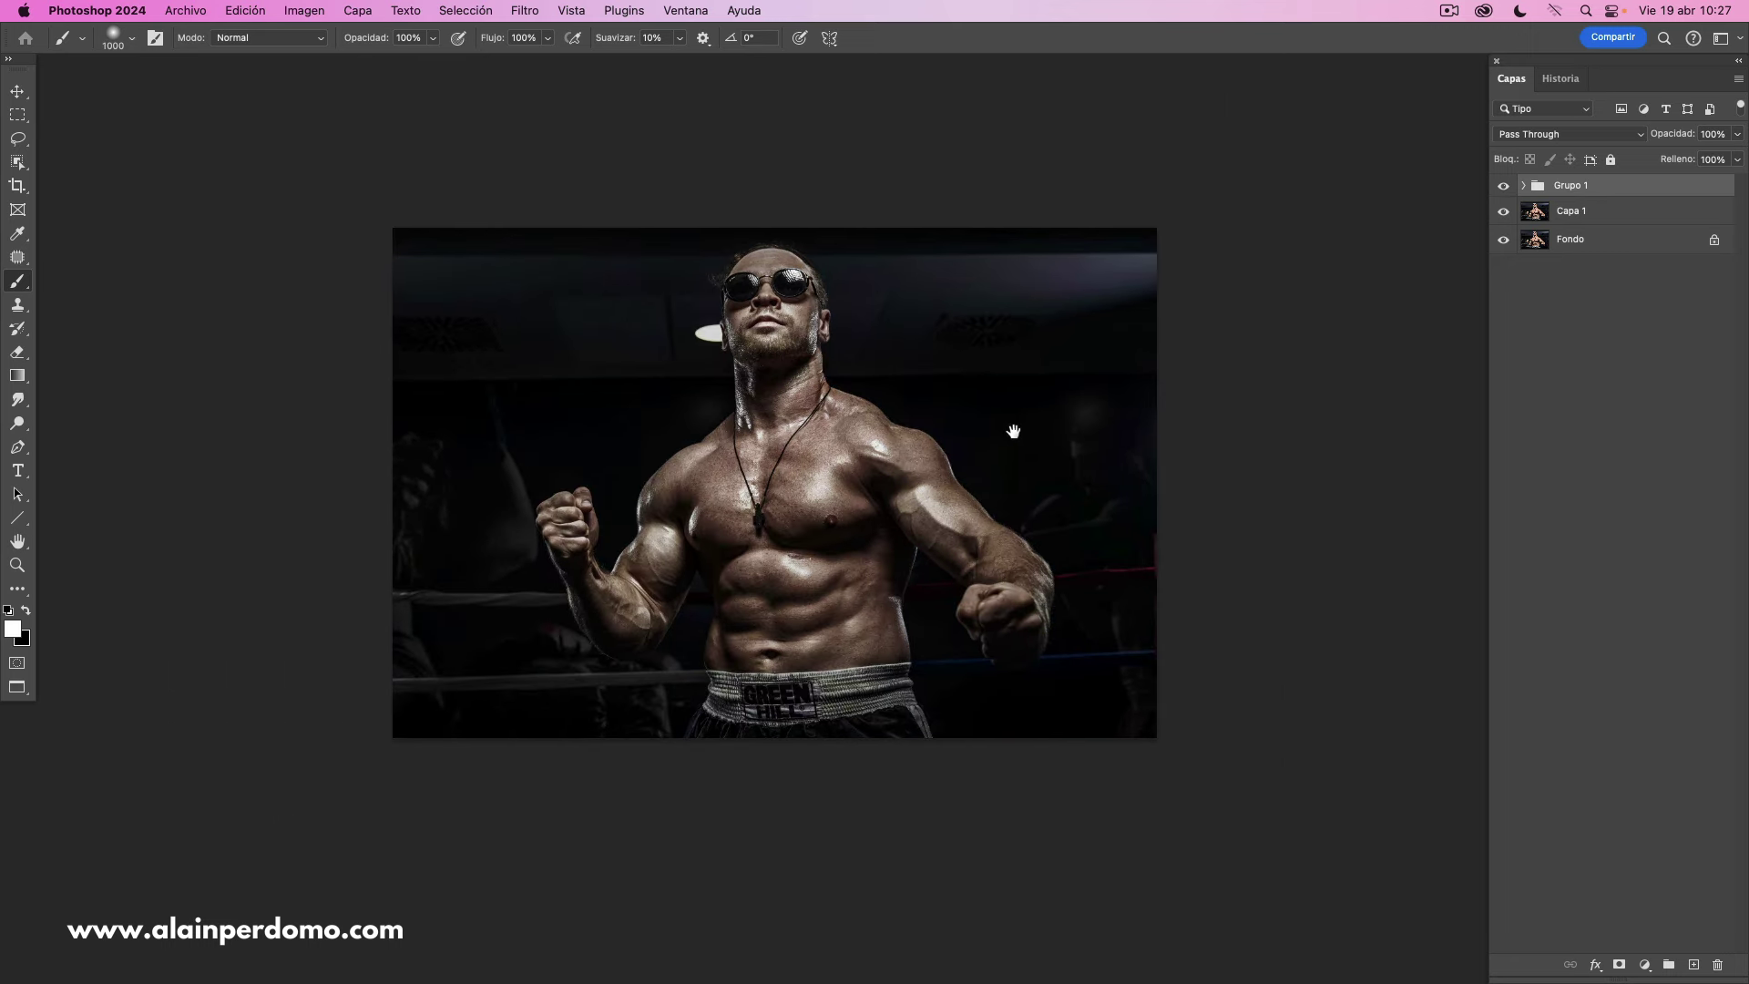
left_click(1504, 187)
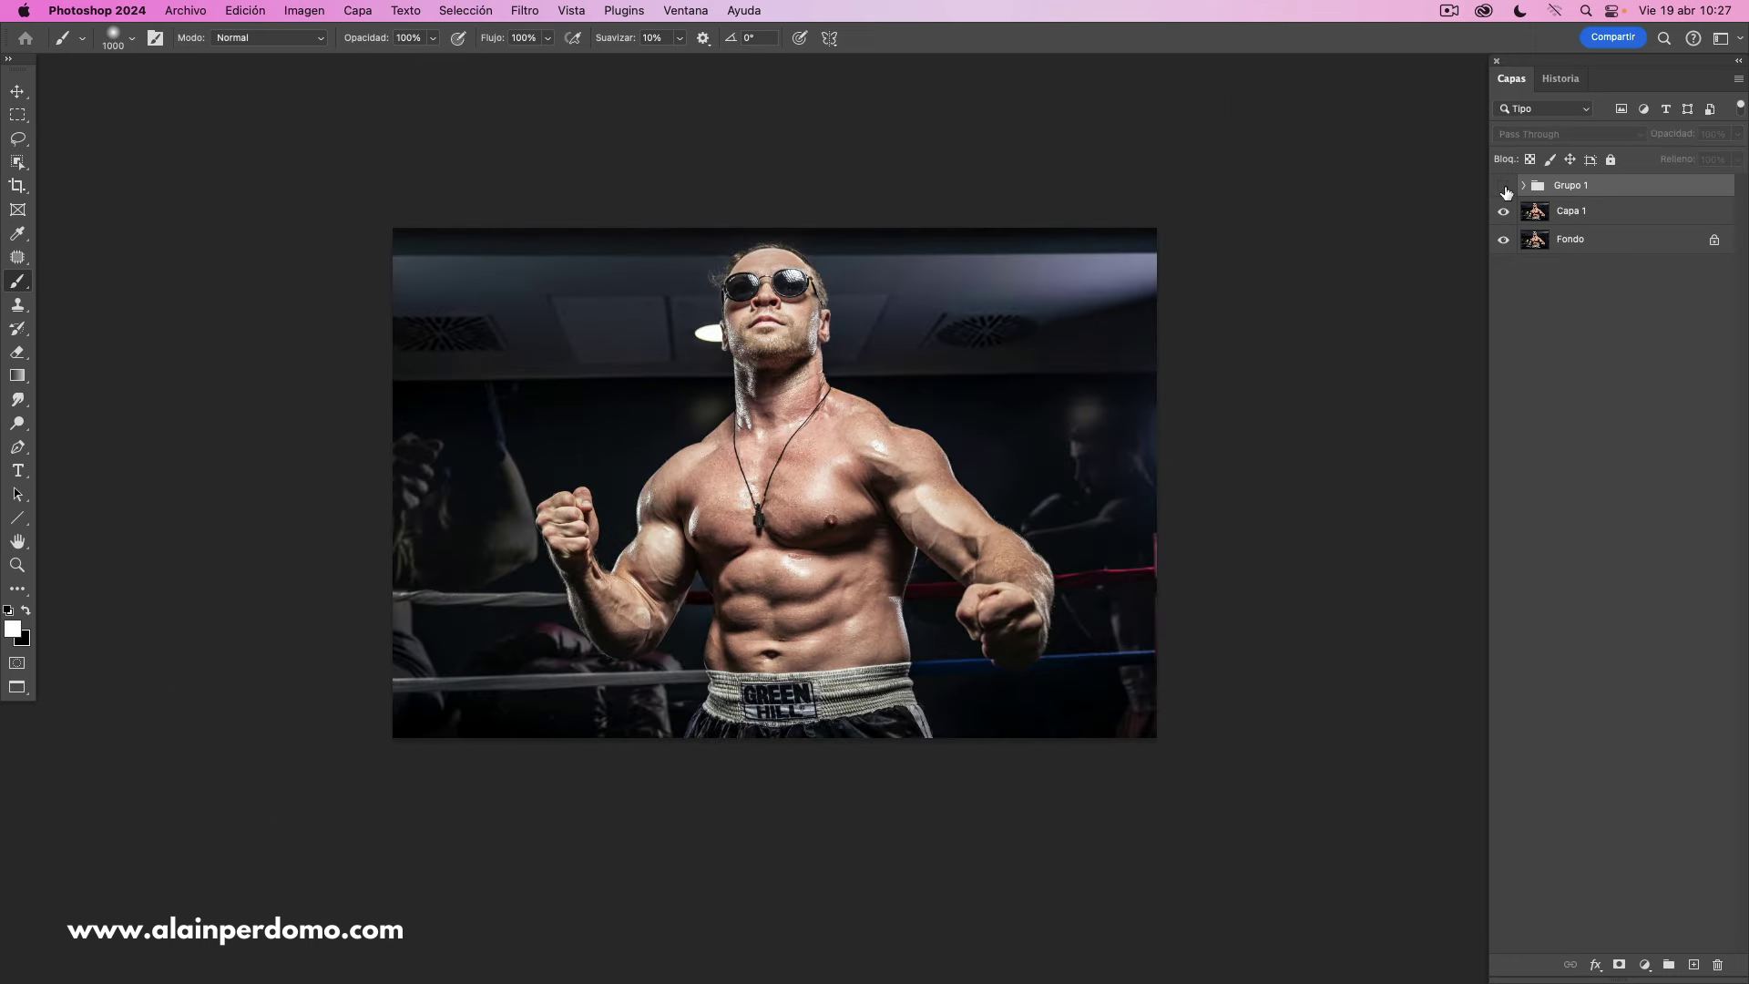
left_click(1505, 188)
left_click(1504, 186)
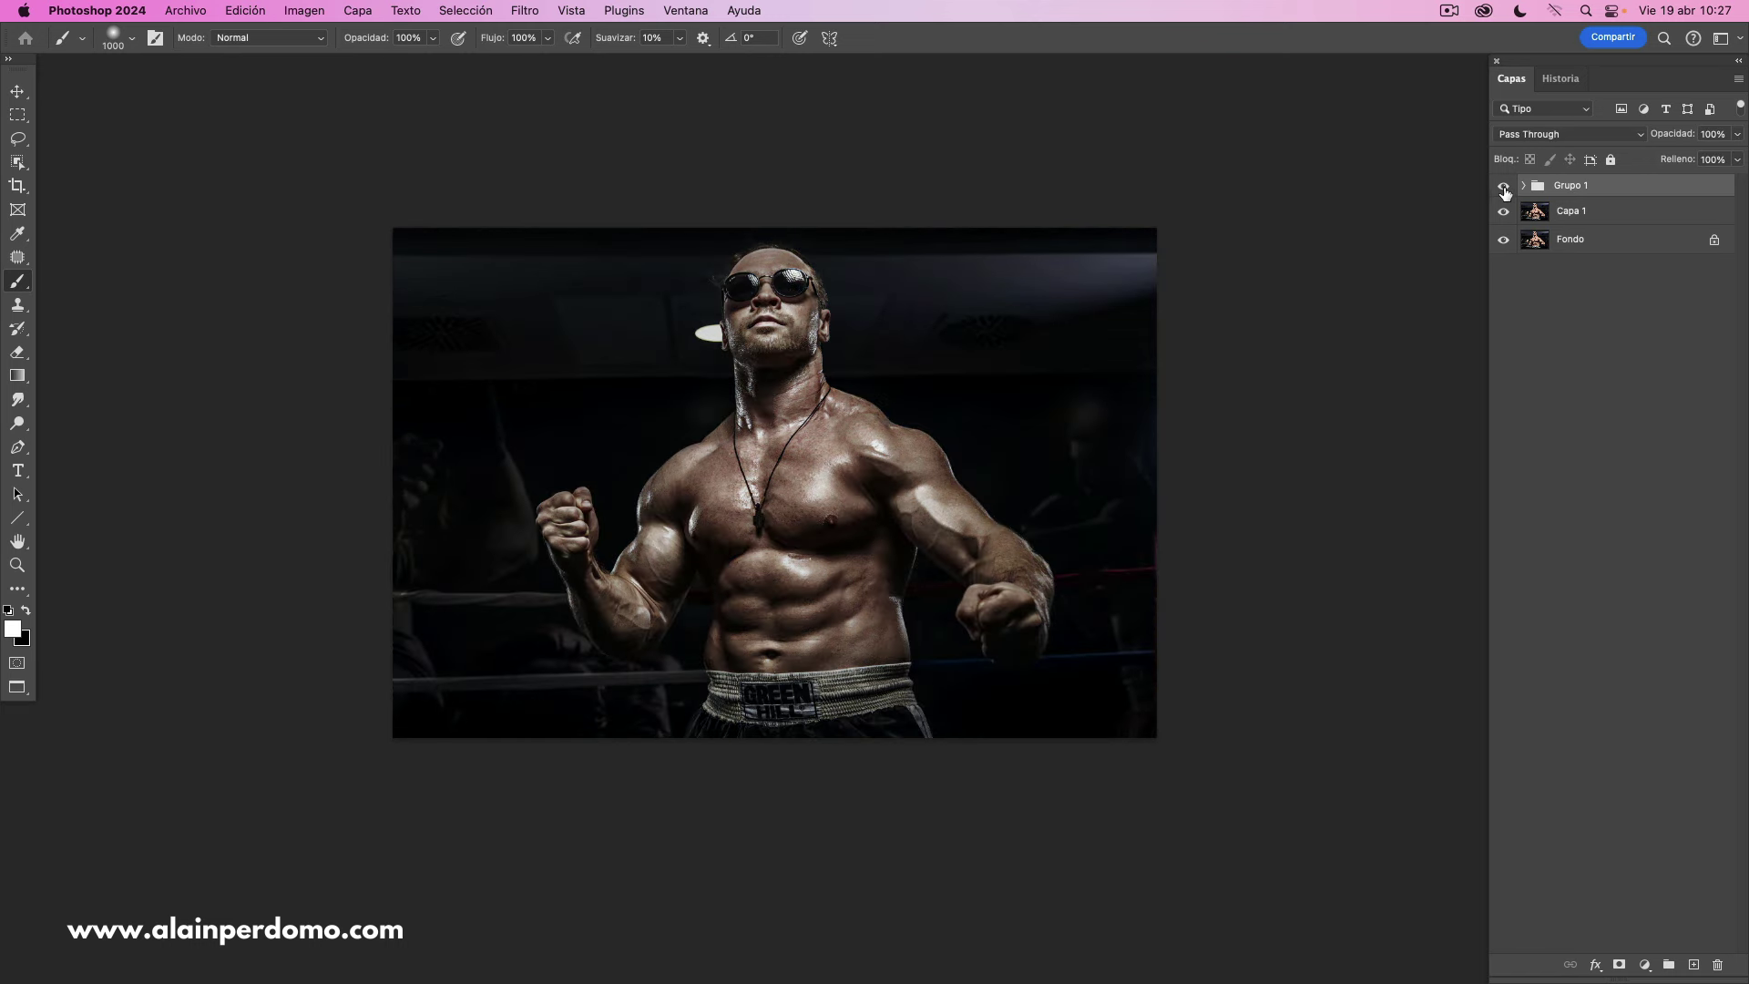
left_click(1504, 188)
left_click(1505, 188)
left_click(1504, 189)
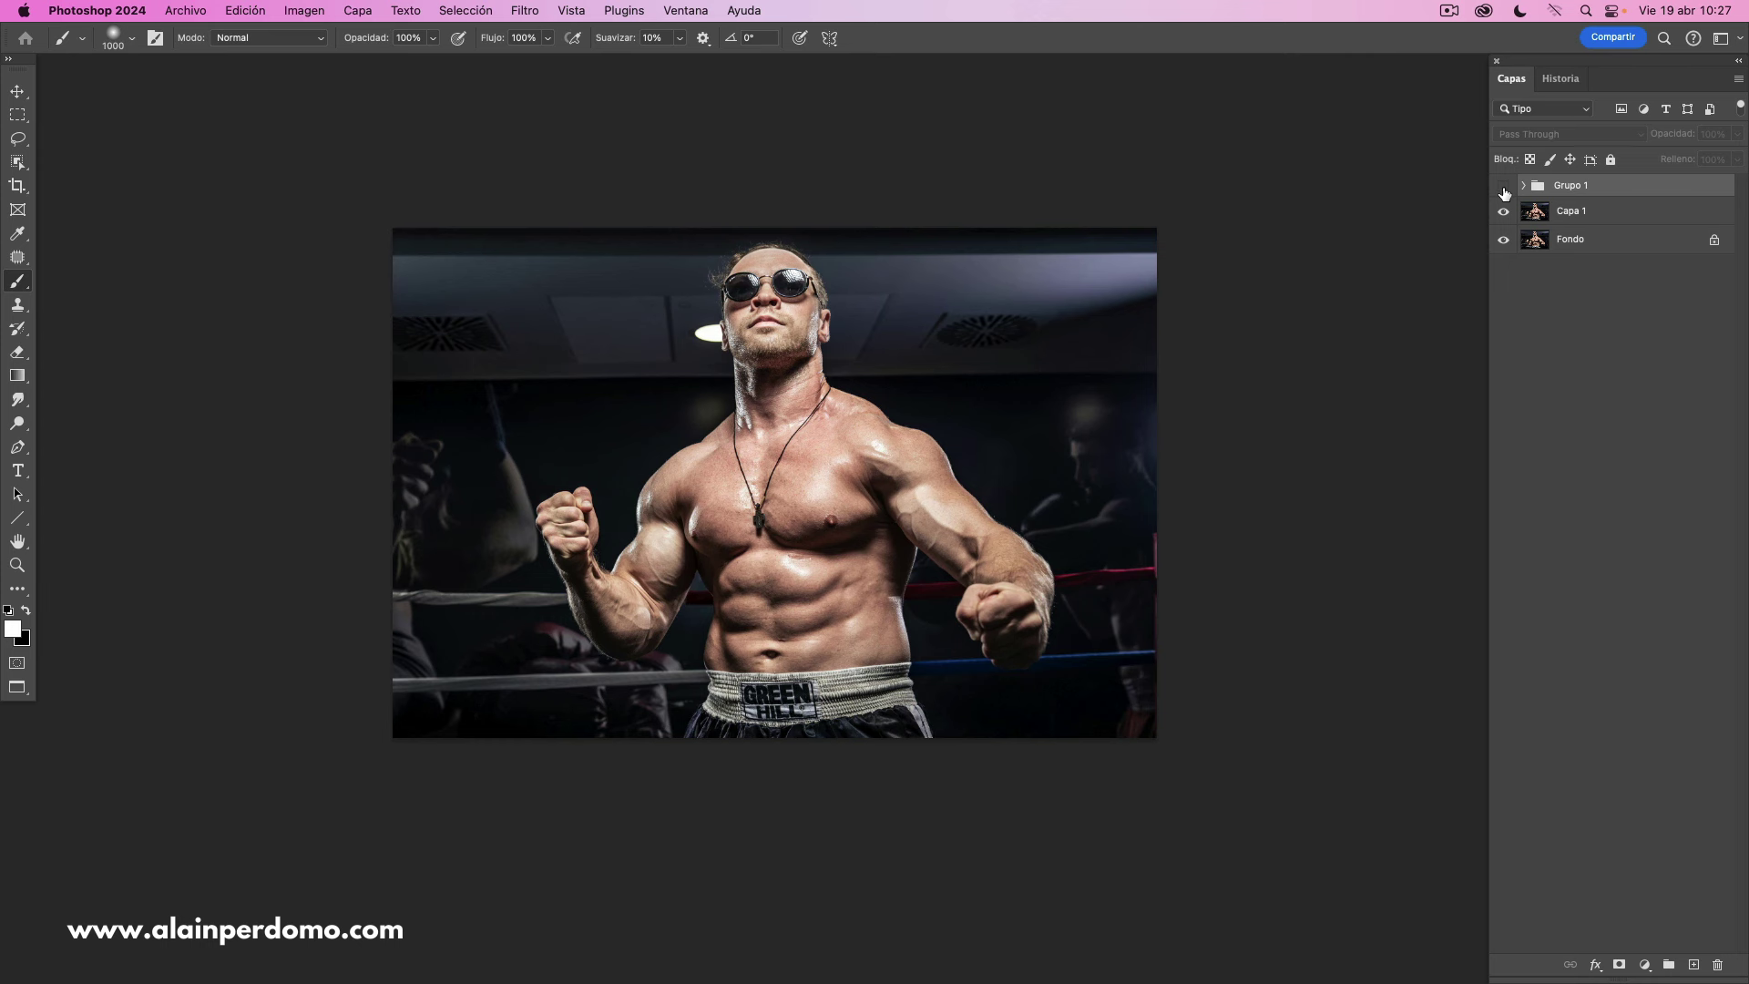
left_click(1504, 188)
left_click(1504, 187)
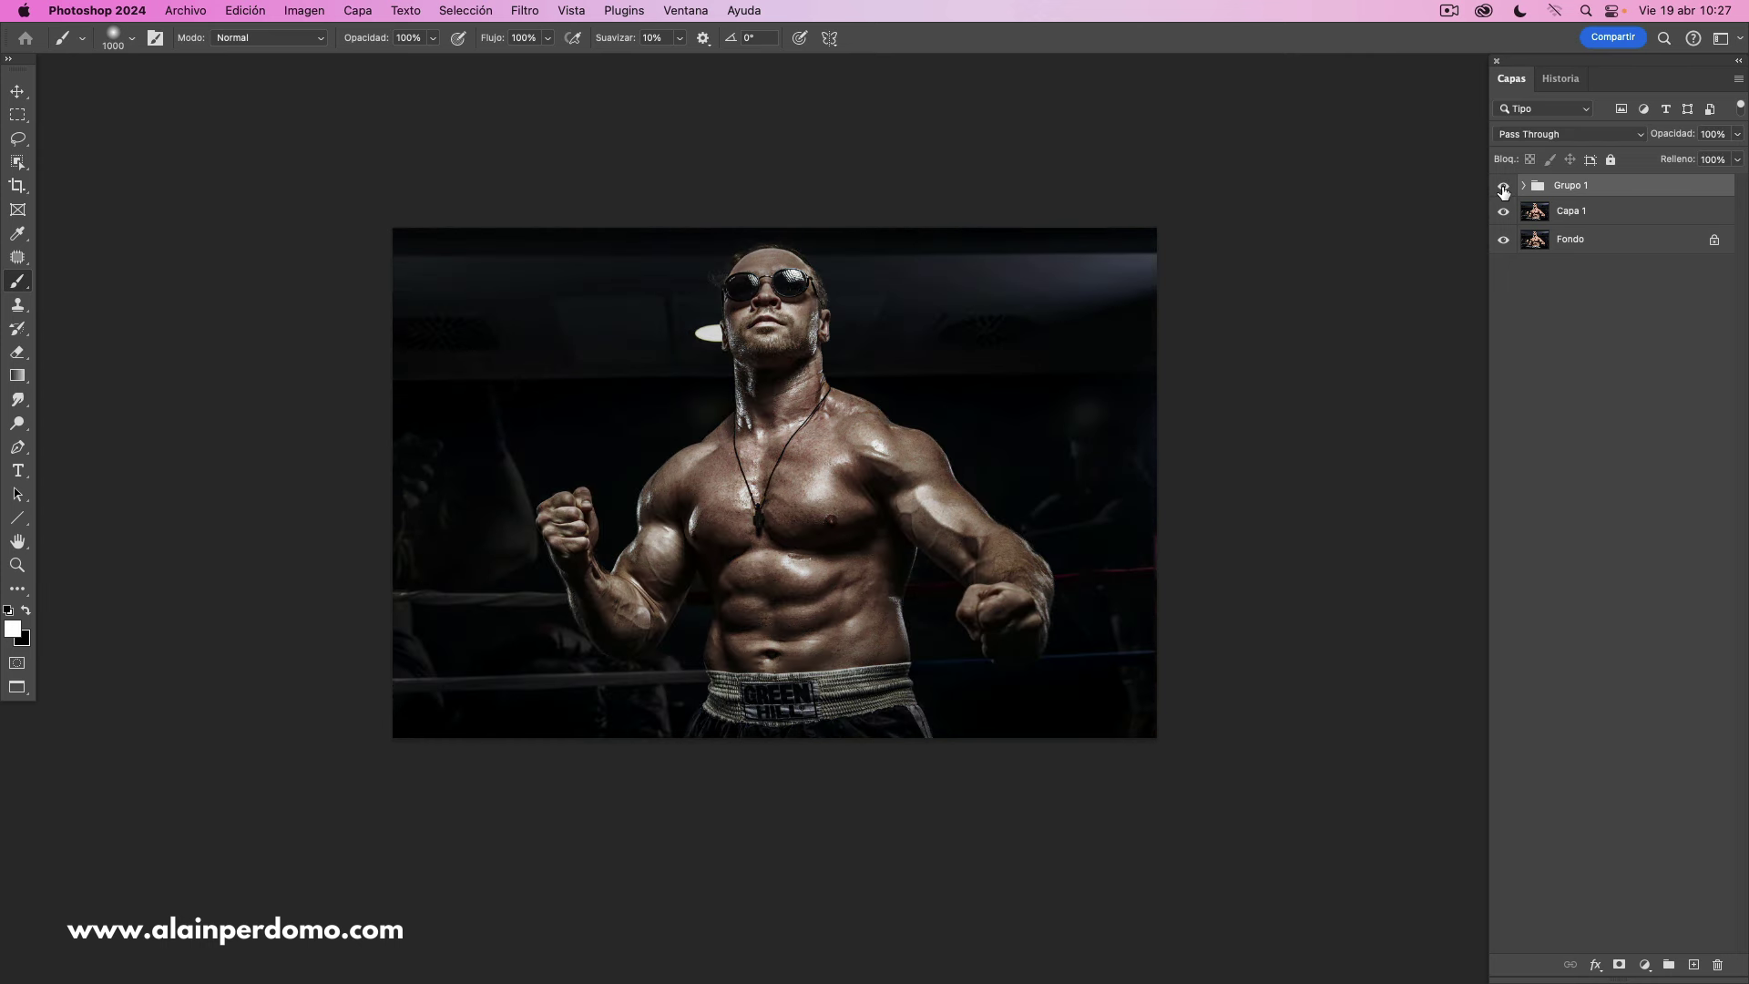